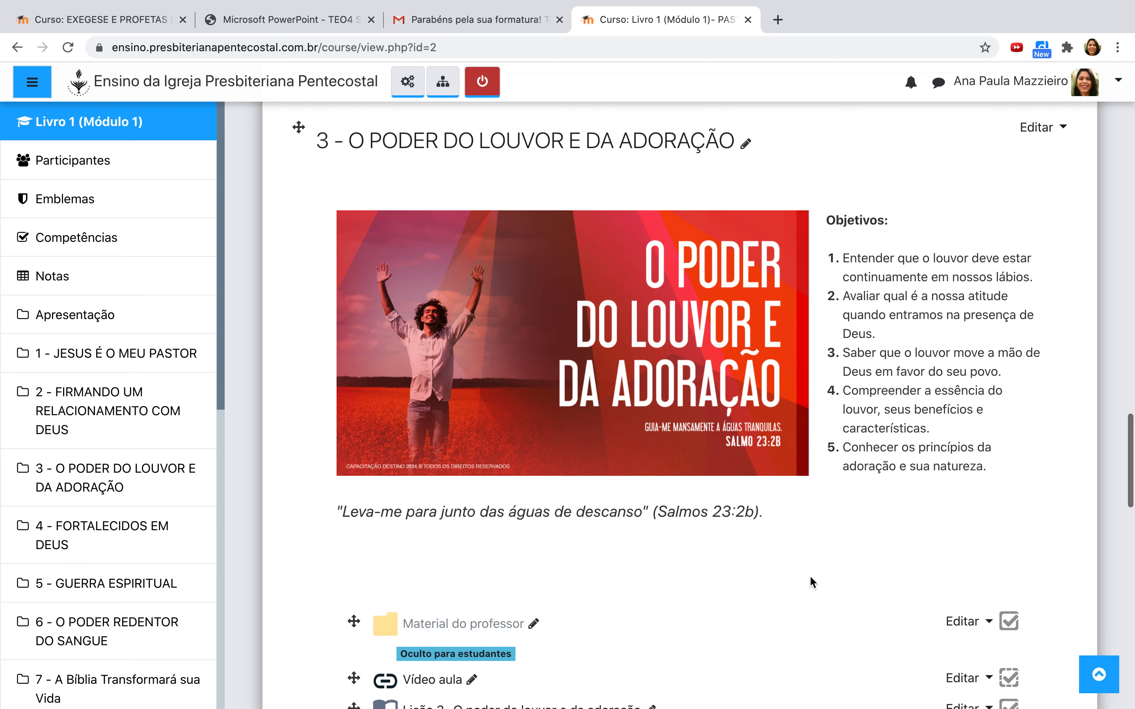
Step: Add a Questionário activity to the section "3 - O PODER DO LOUVOR E DA ADORAÇÃO"
scroll(814, 580, "down", 1)
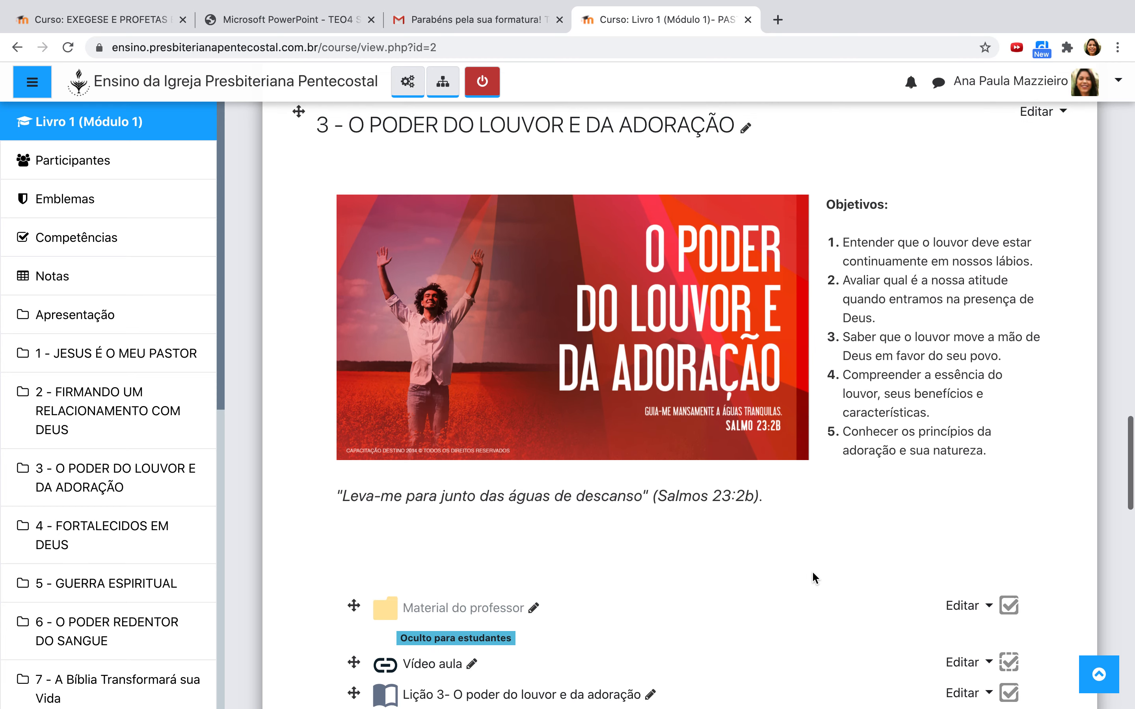
scroll(831, 569, "down", 3)
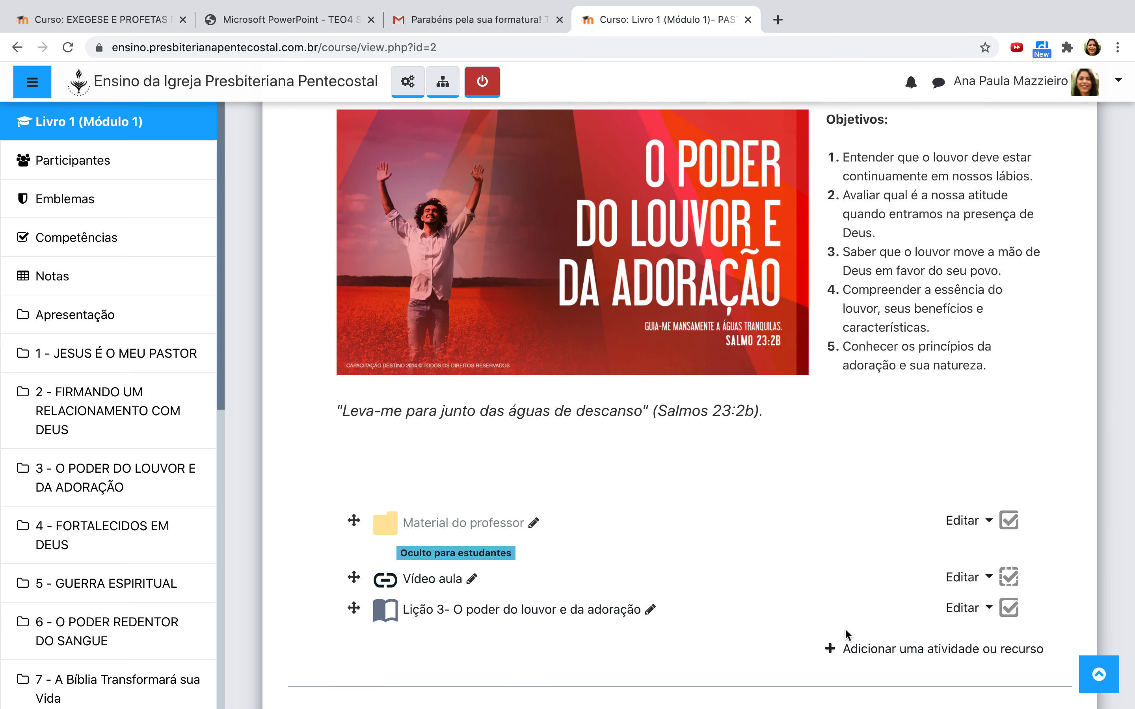
scroll(702, 404, "up", 1)
scroll(701, 405, "down", 1)
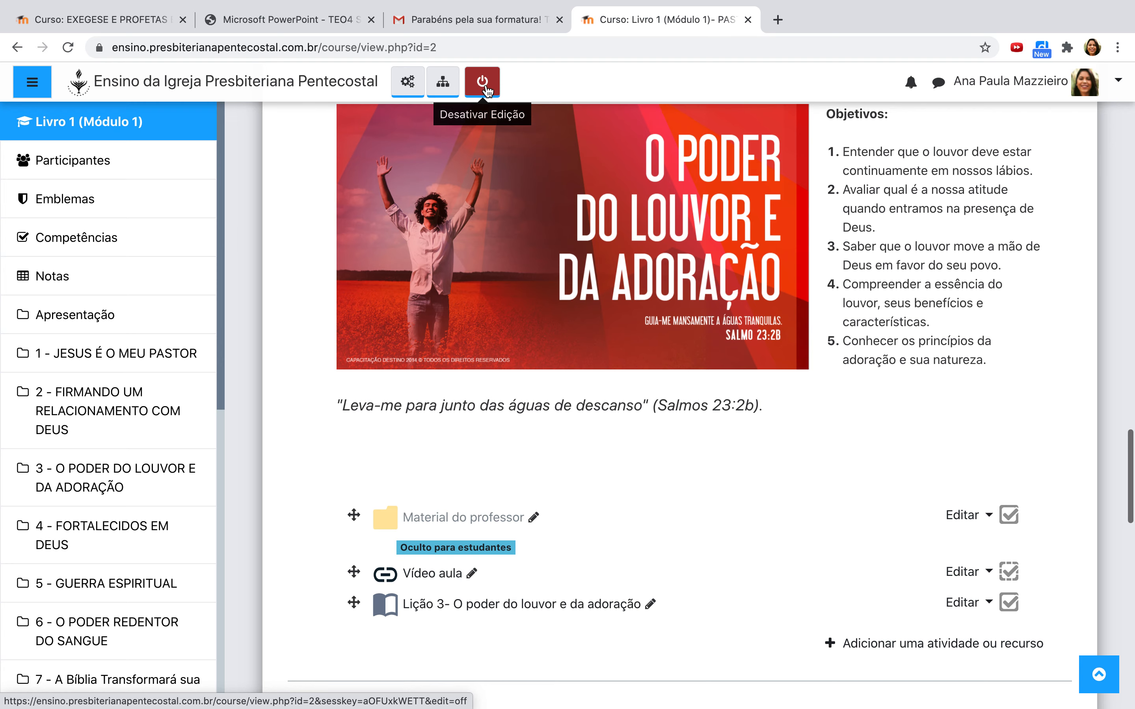
scroll(569, 369, "up", 1)
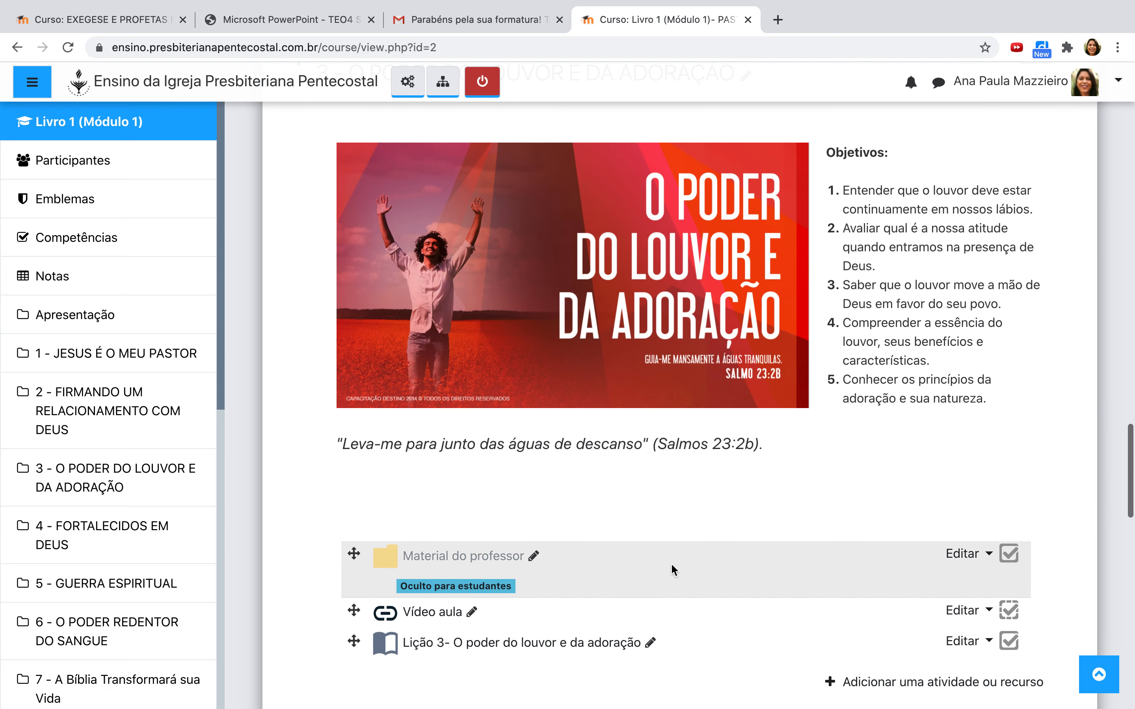
scroll(670, 563, "down", 1)
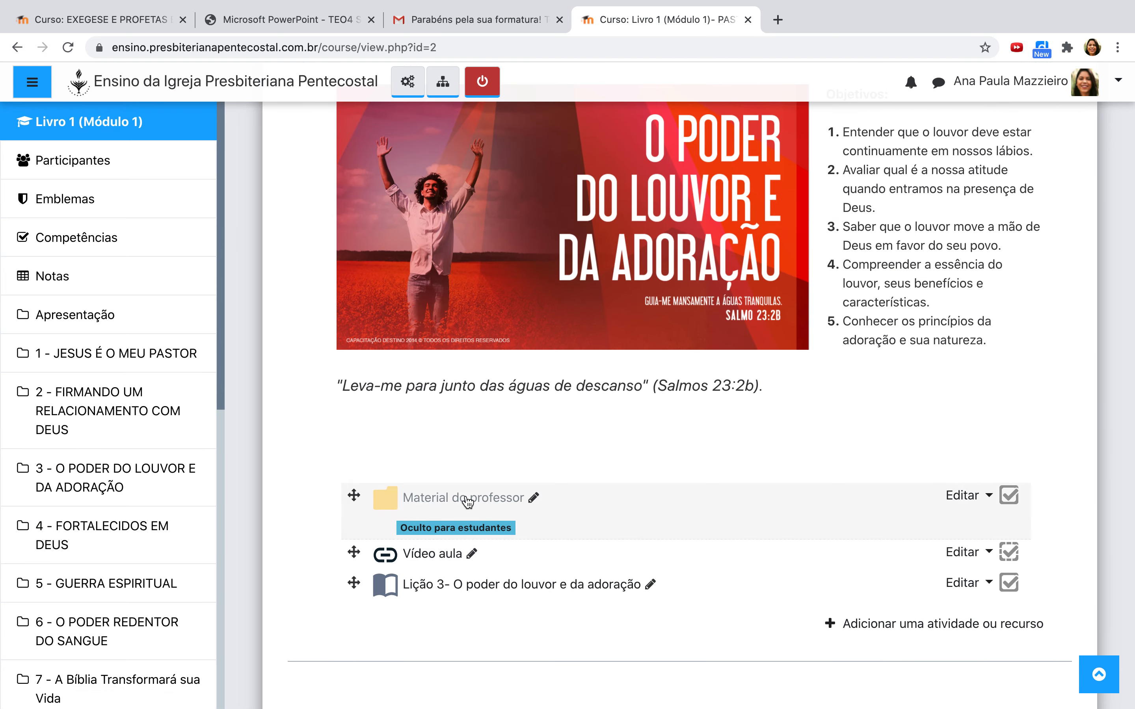
left_click(883, 625)
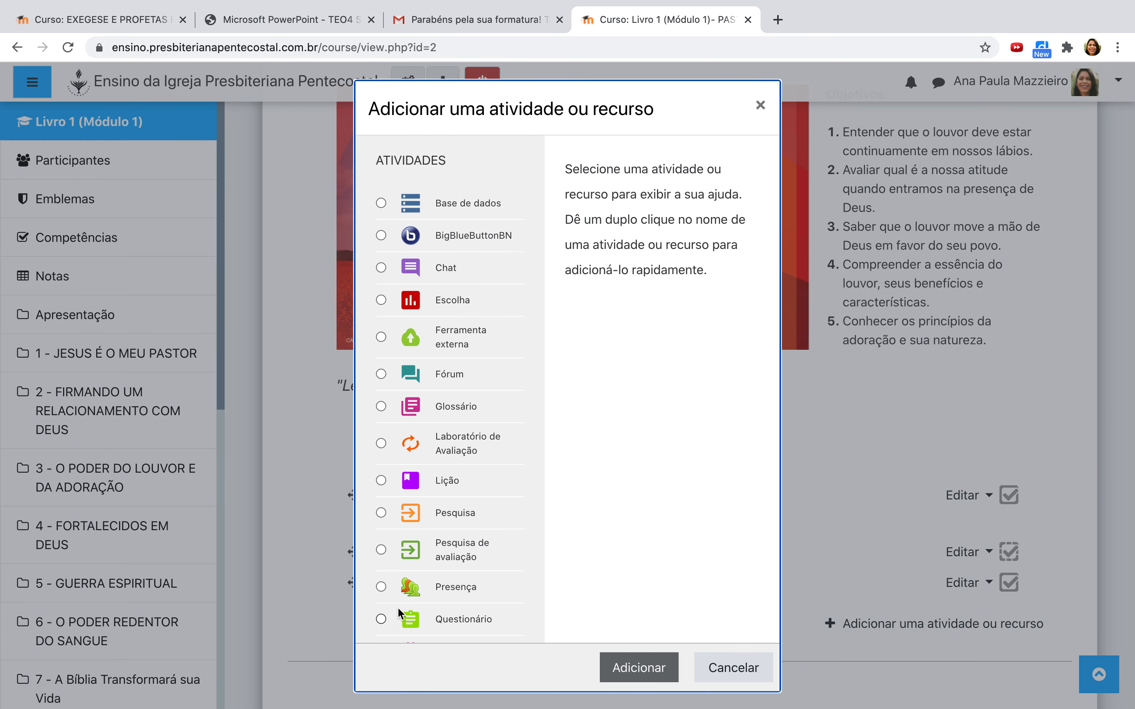
left_click(381, 620)
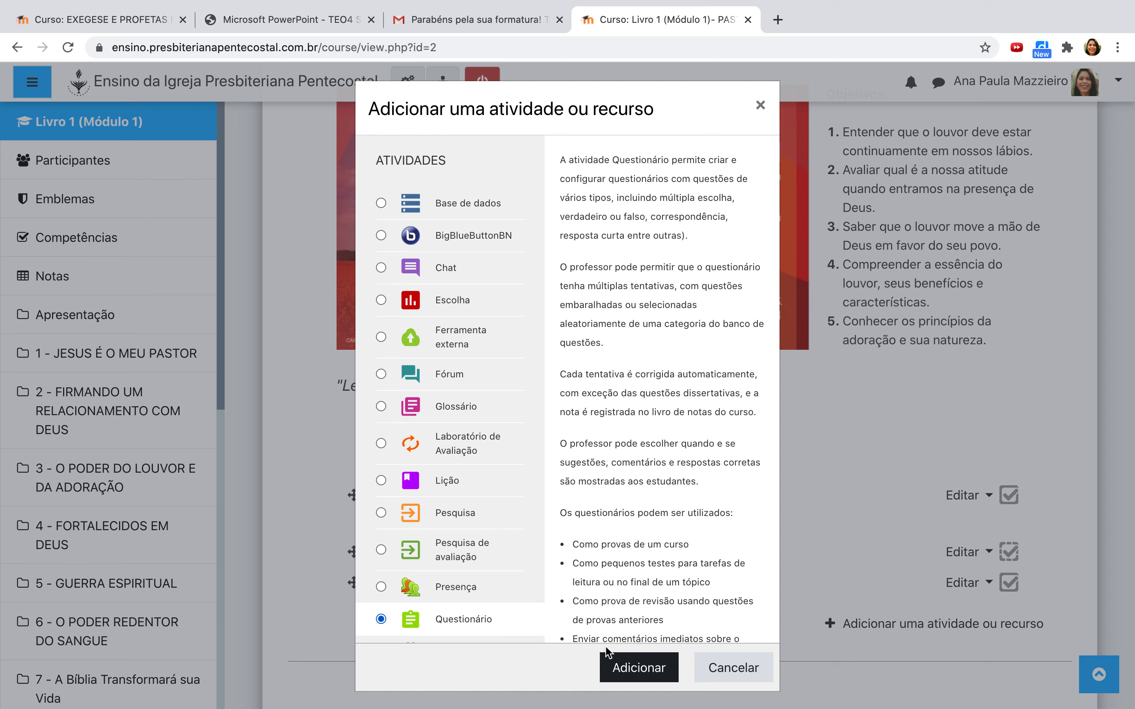
left_click(657, 668)
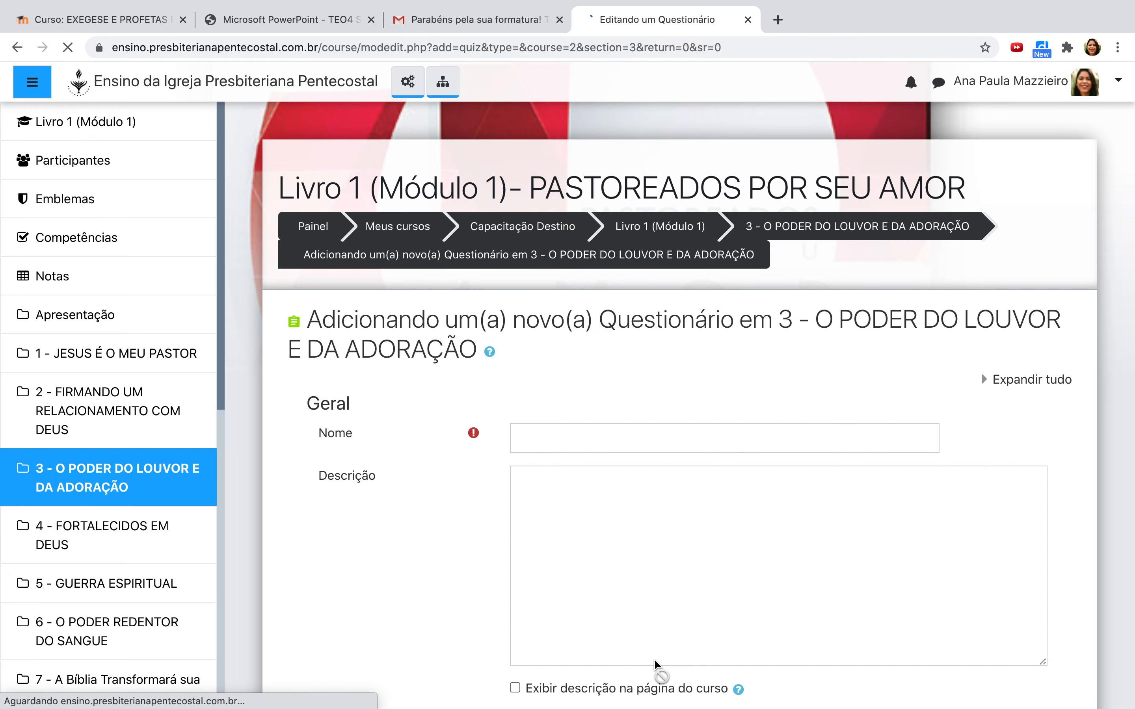
Step: Name the new quiz "Exercício" and leave its description empty
scroll(466, 606, "down", 5)
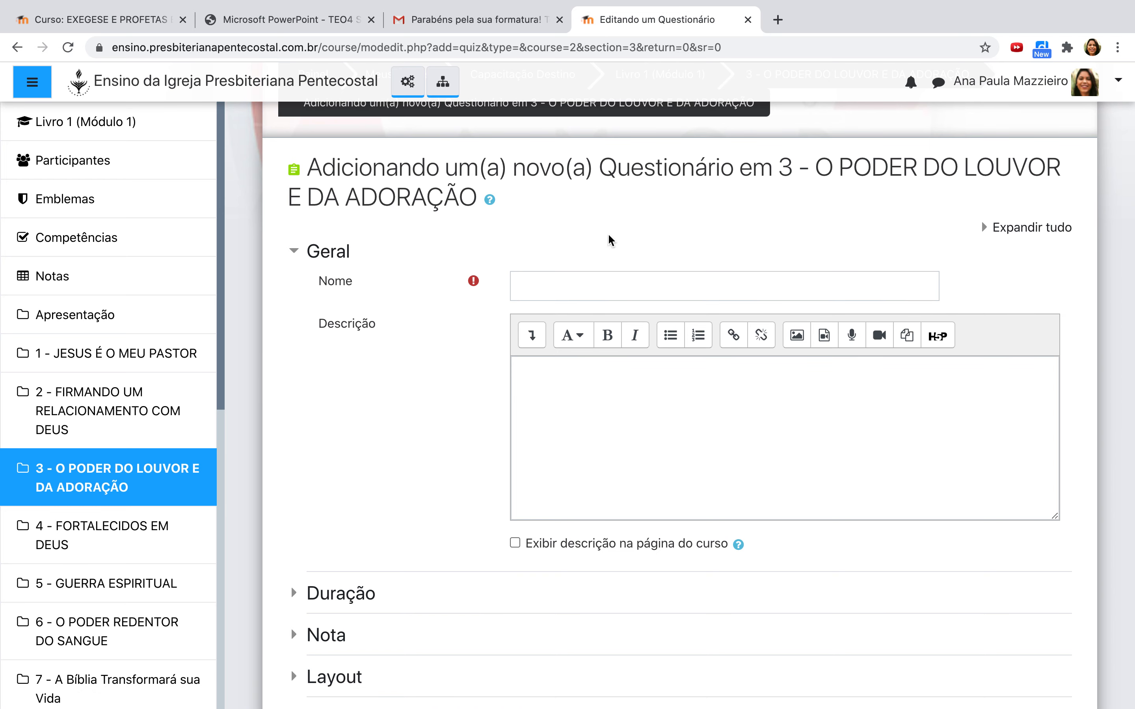
left_click(605, 288)
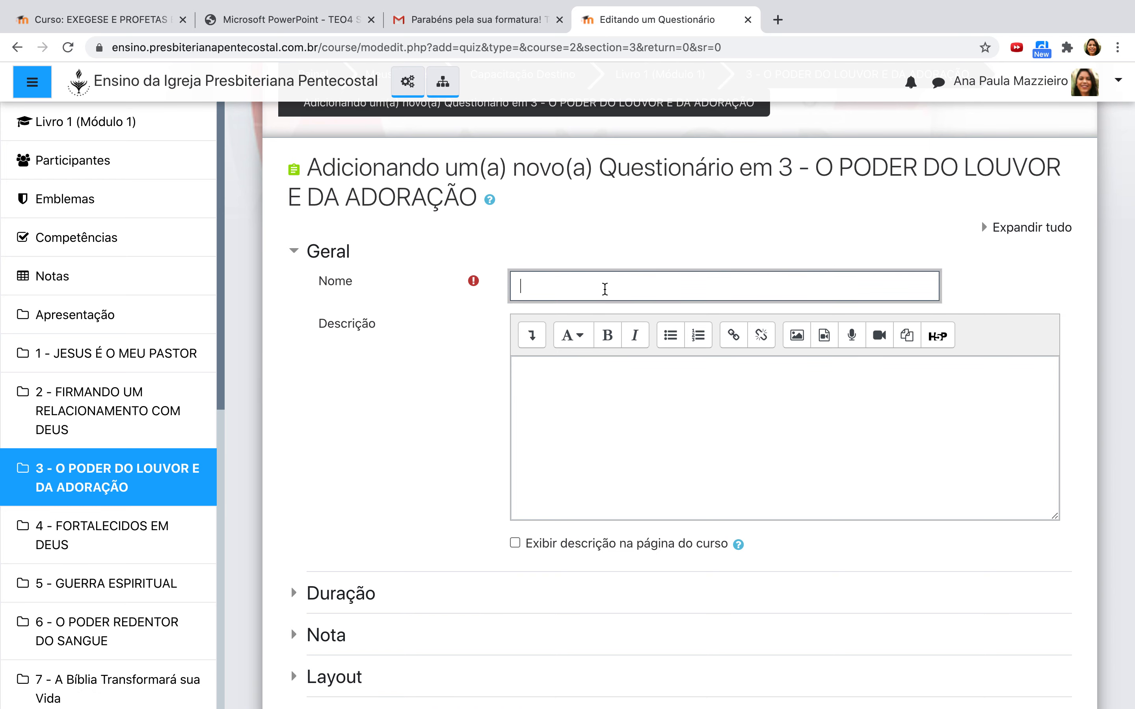
type("Exercício")
left_click(560, 423)
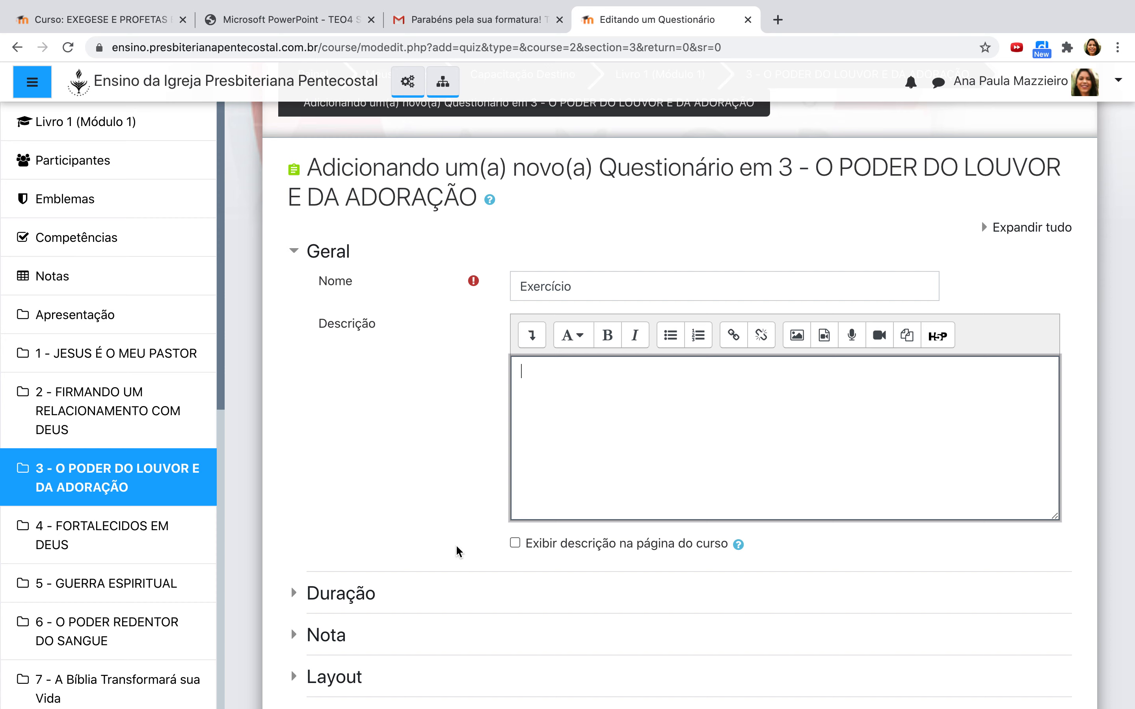
Step: Enable both the opening and closing dates in the quiz's Duração settings, keeping 2 setembro as the opening date
scroll(450, 549, "down", 5)
scroll(449, 544, "down", 2)
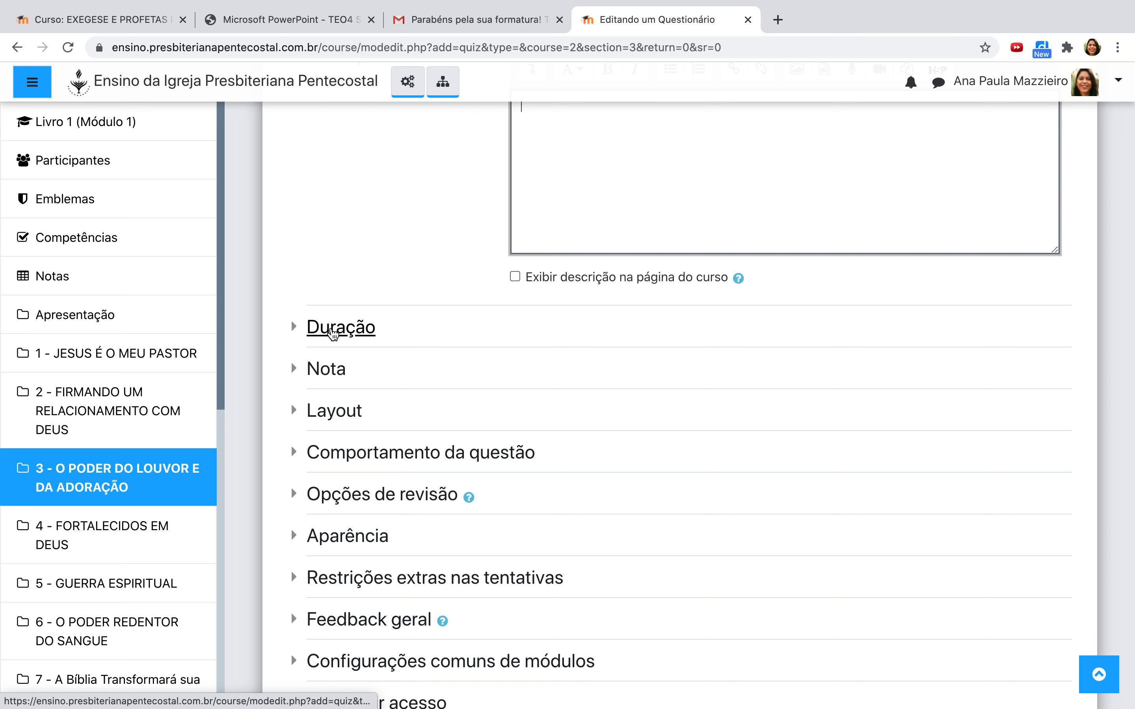
left_click(333, 334)
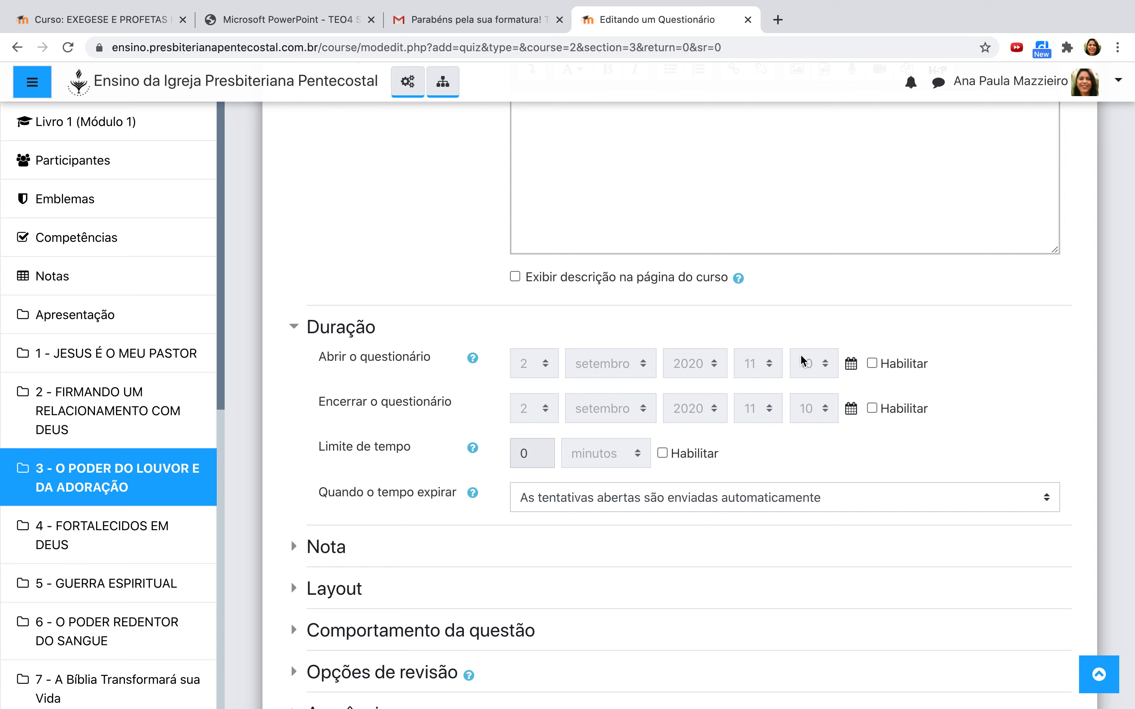
left_click(872, 363)
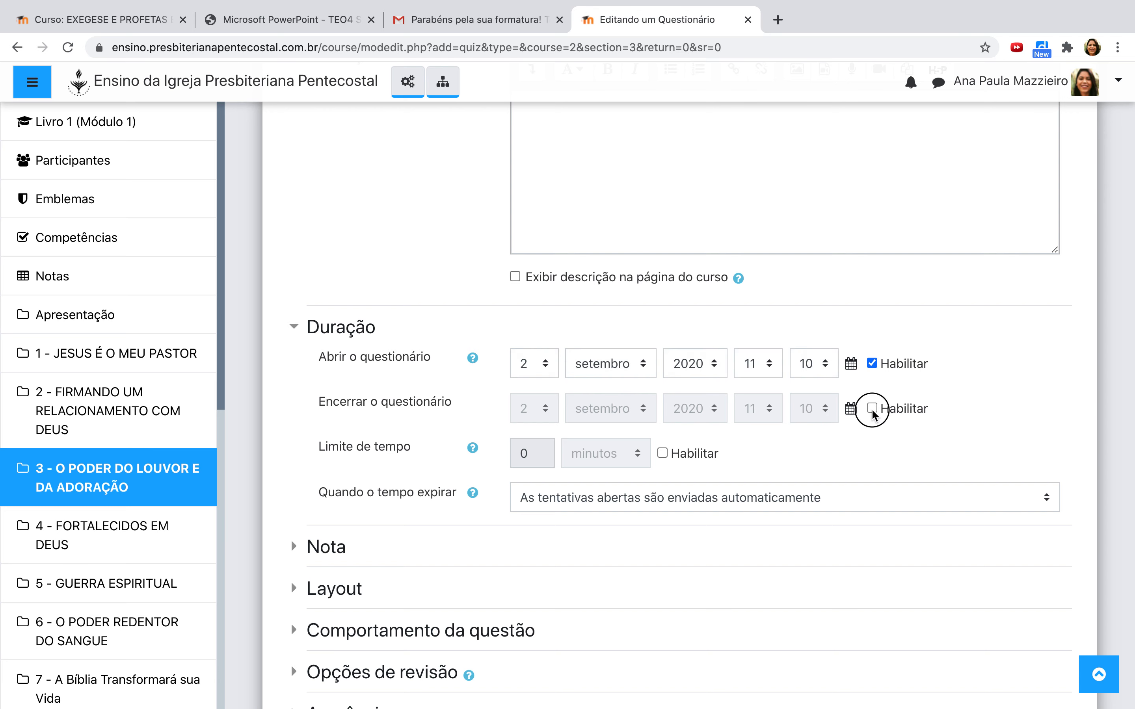
left_click(872, 409)
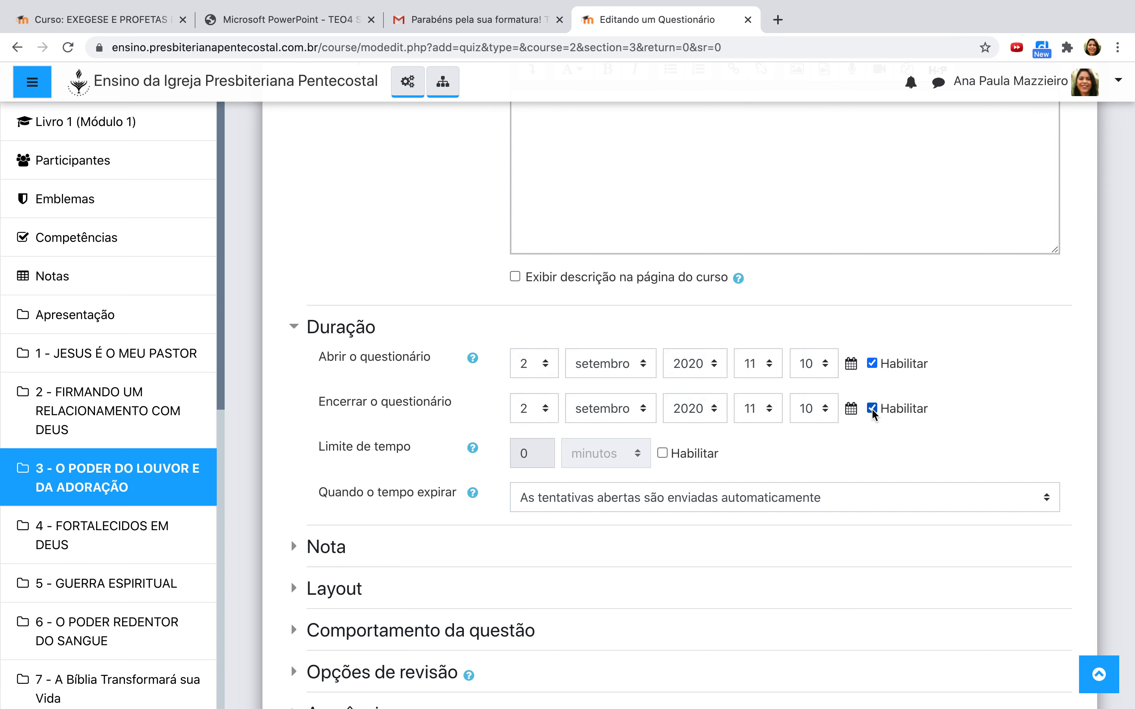
left_click(540, 370)
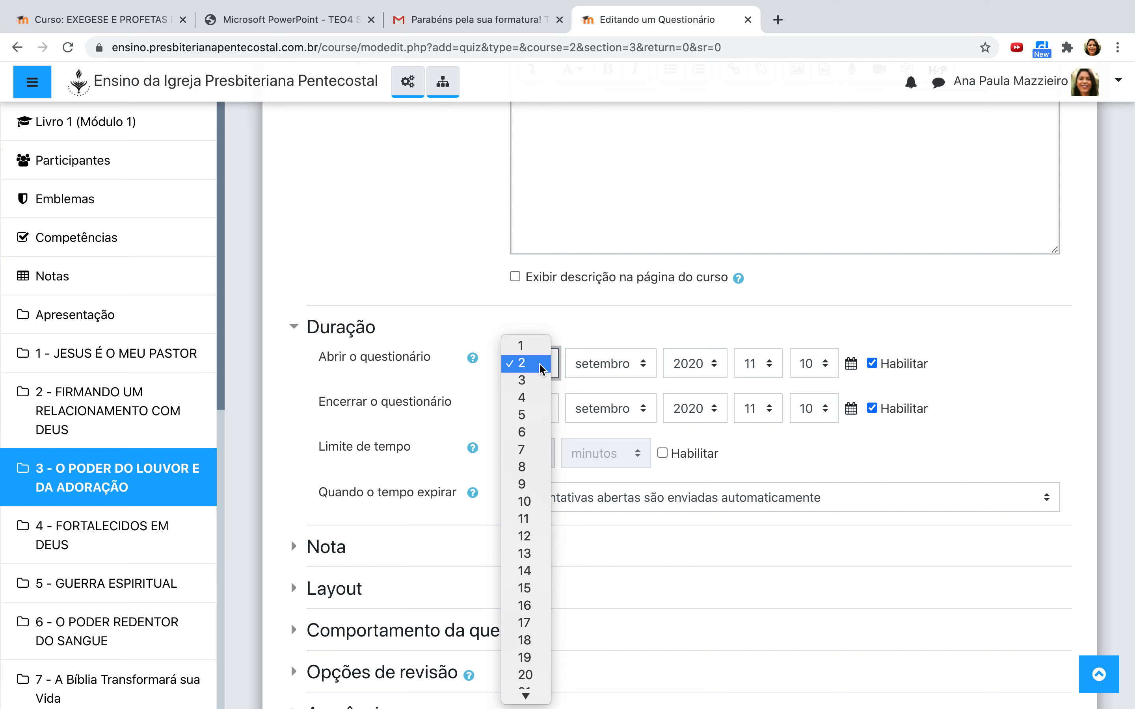
left_click(577, 337)
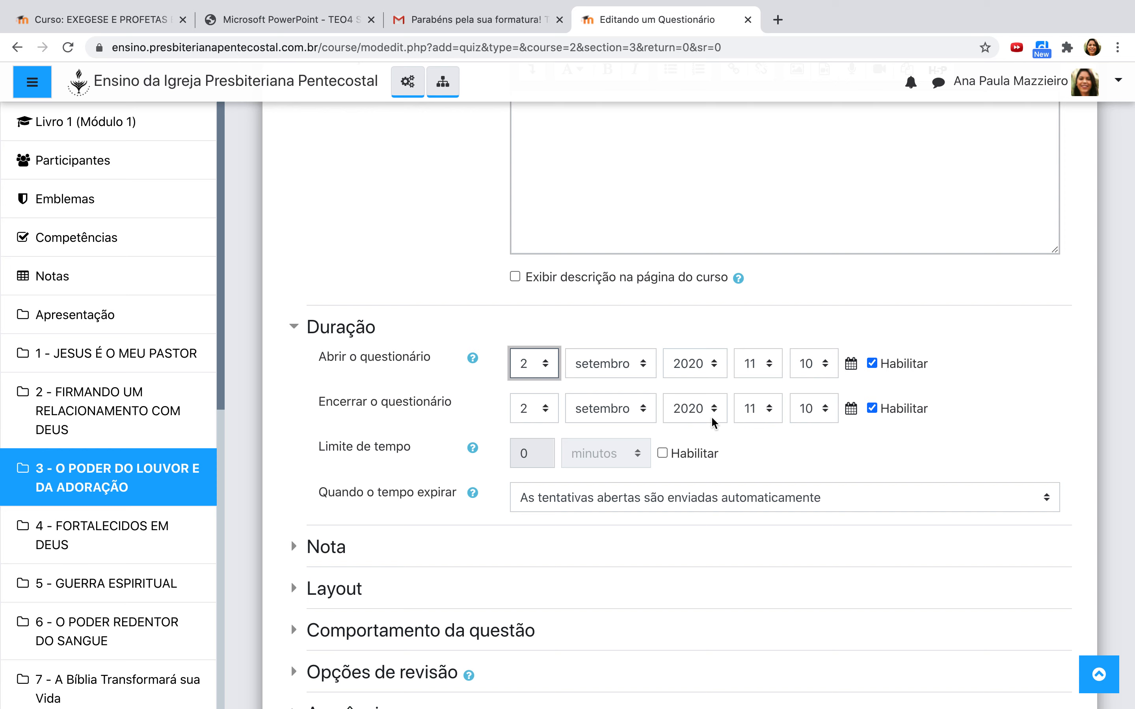
Step: Set the quiz's closing date to day 12 and its closing time to 14:00
left_click(551, 417)
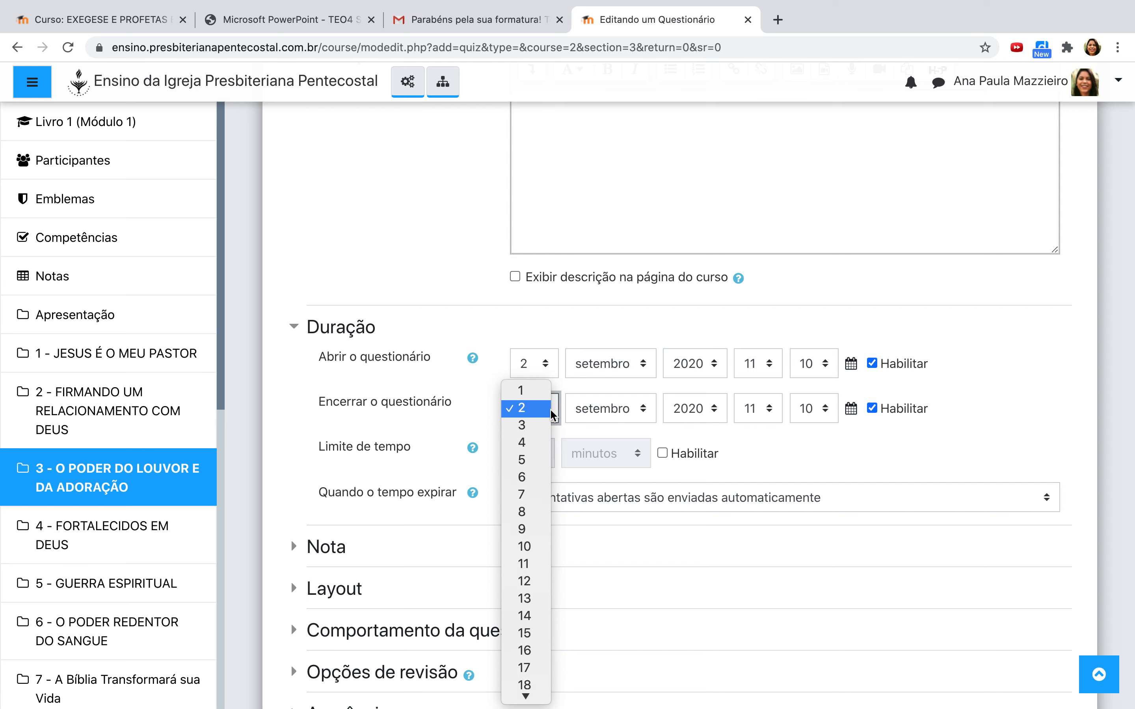
left_click(528, 580)
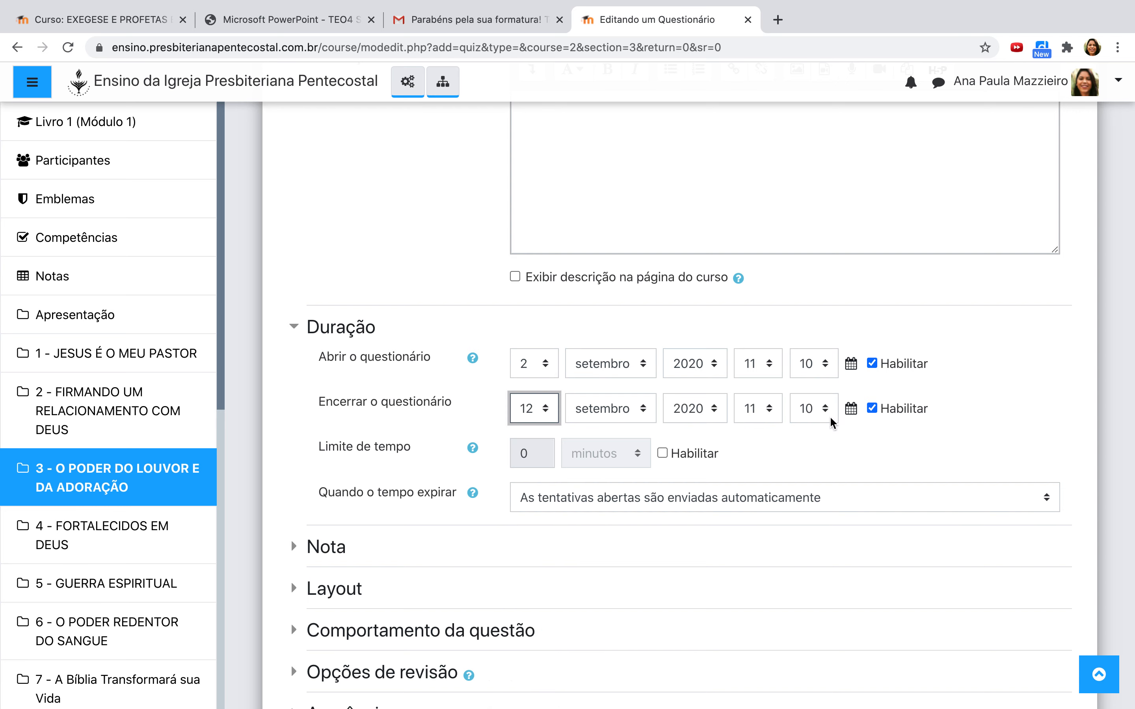
left_click(819, 460)
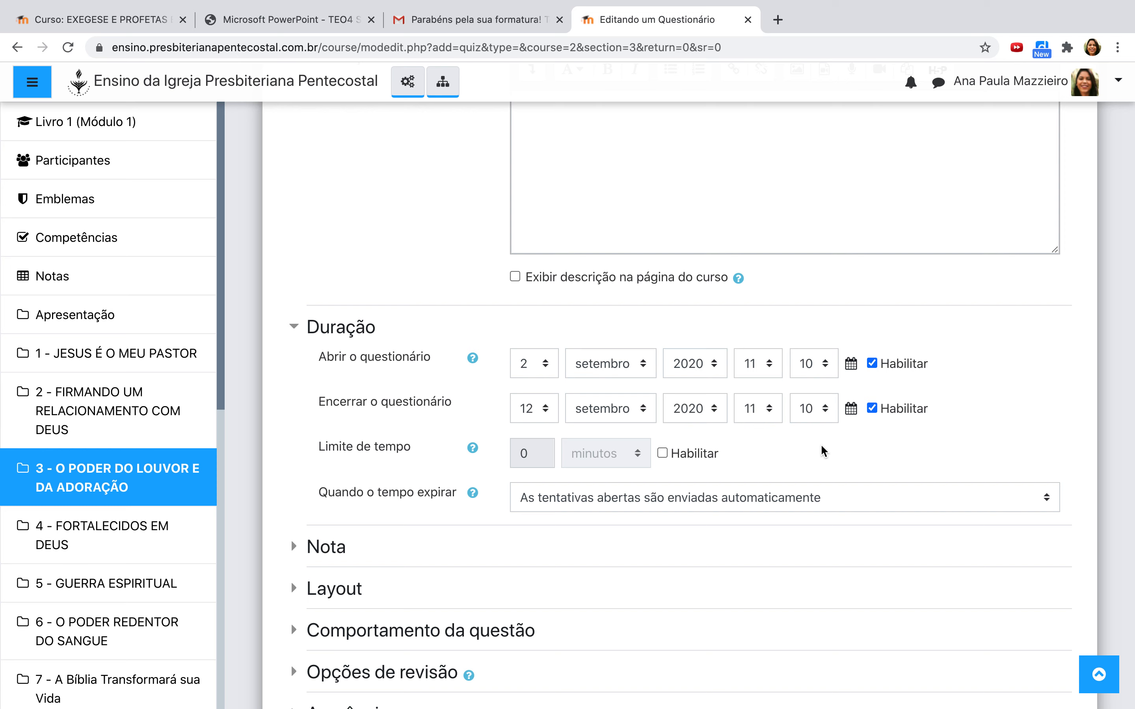
left_click(769, 409)
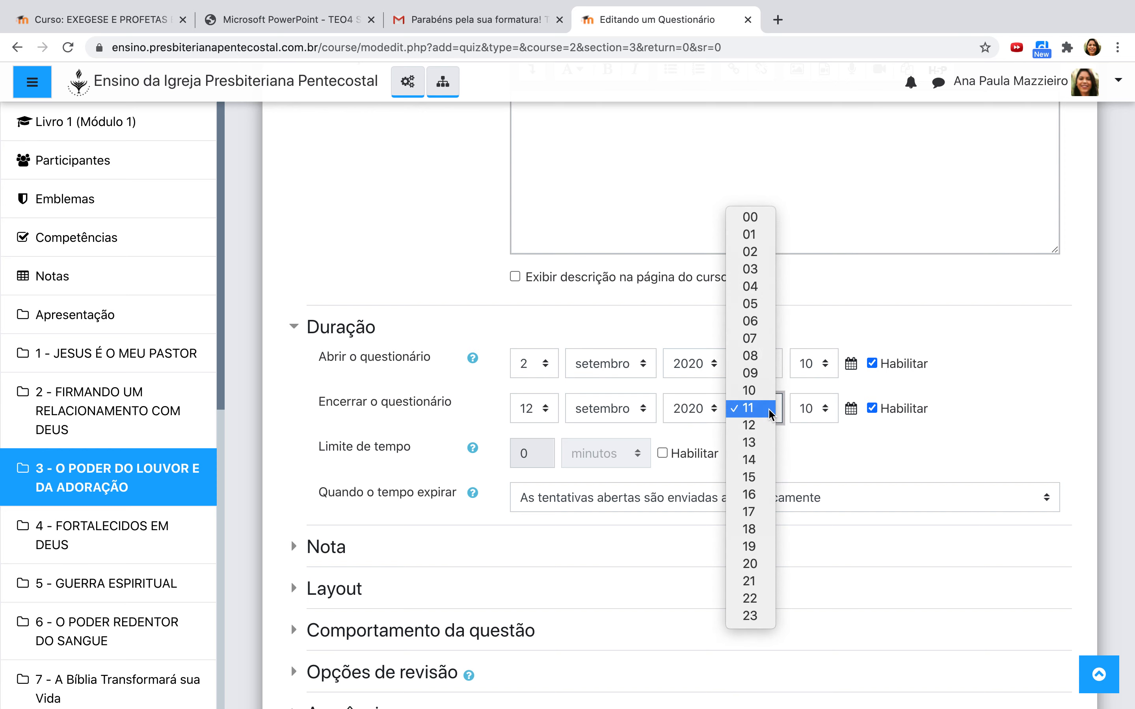
left_click(765, 462)
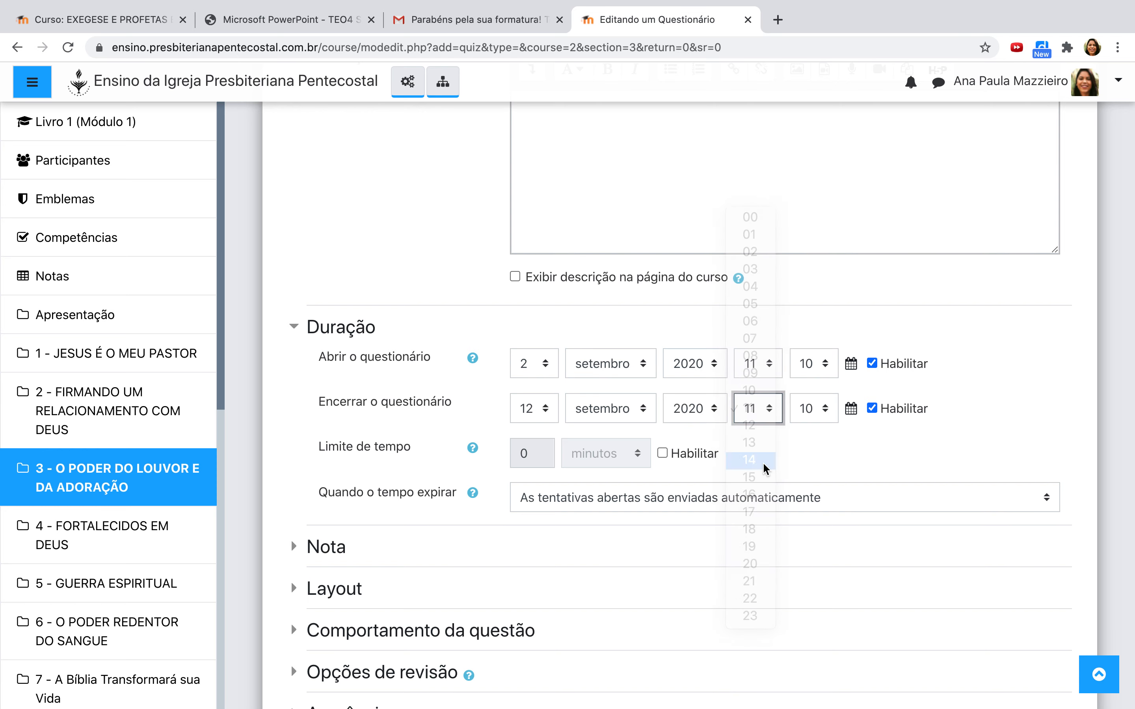
left_click(827, 412)
left_click(806, 234)
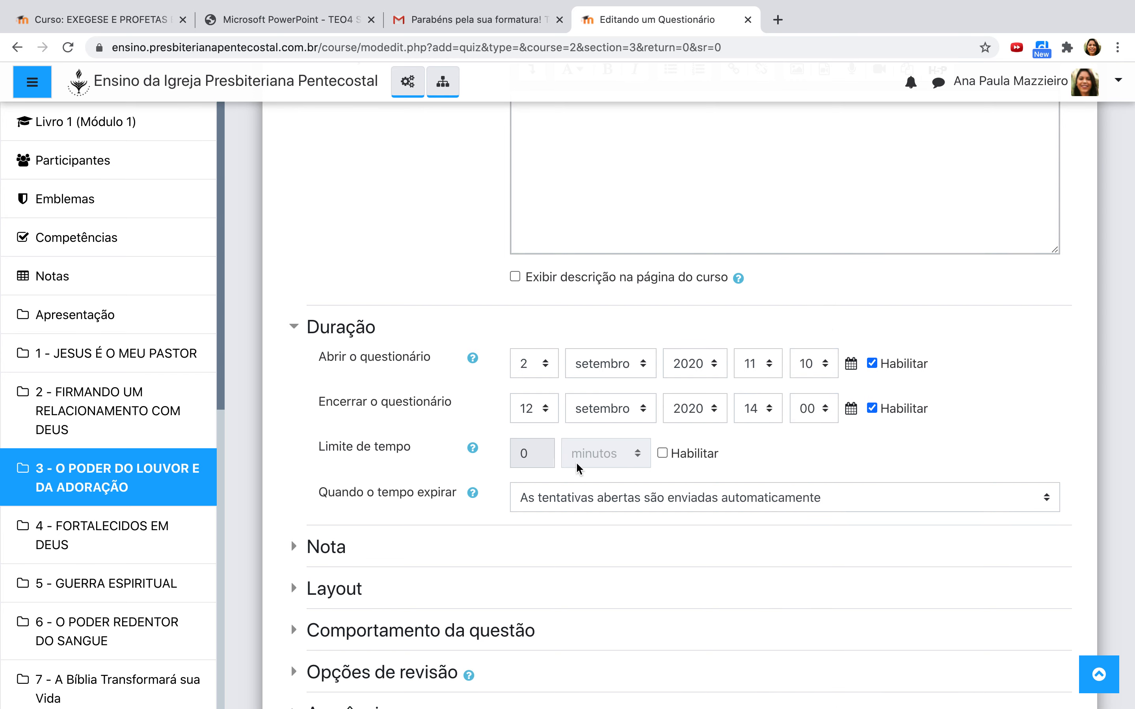
Step: Set the passing grade (Nota para aprovação) to 7 in the quiz's Nota settings
scroll(533, 482, "down", 3)
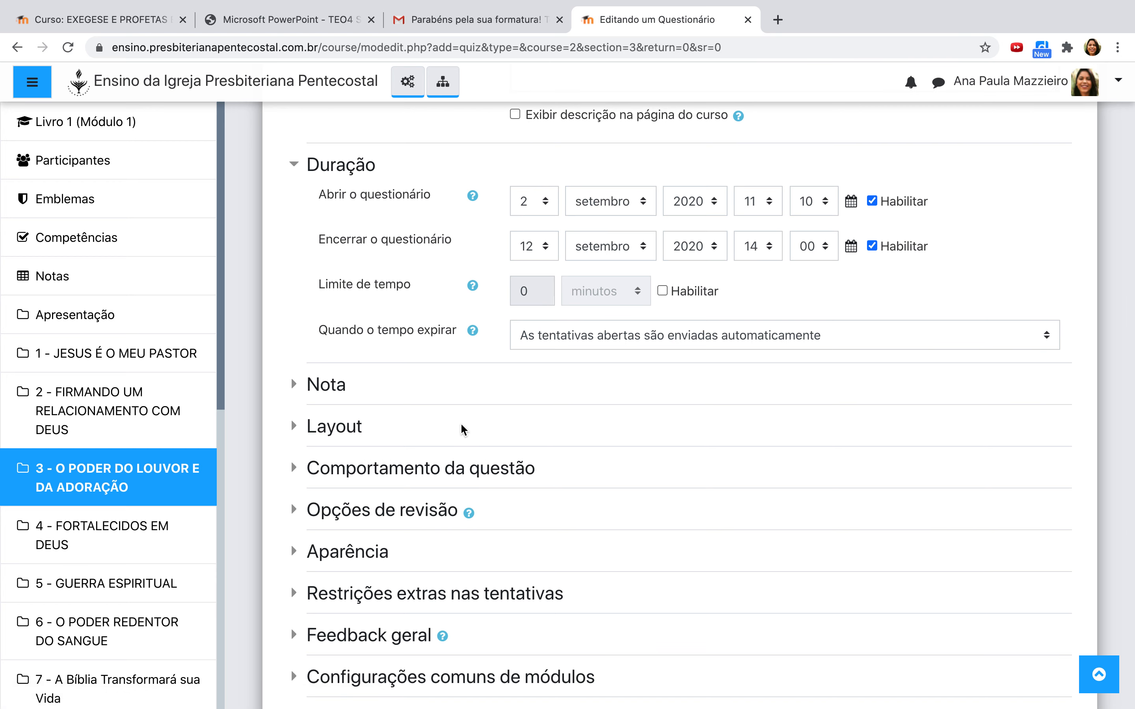
left_click(309, 385)
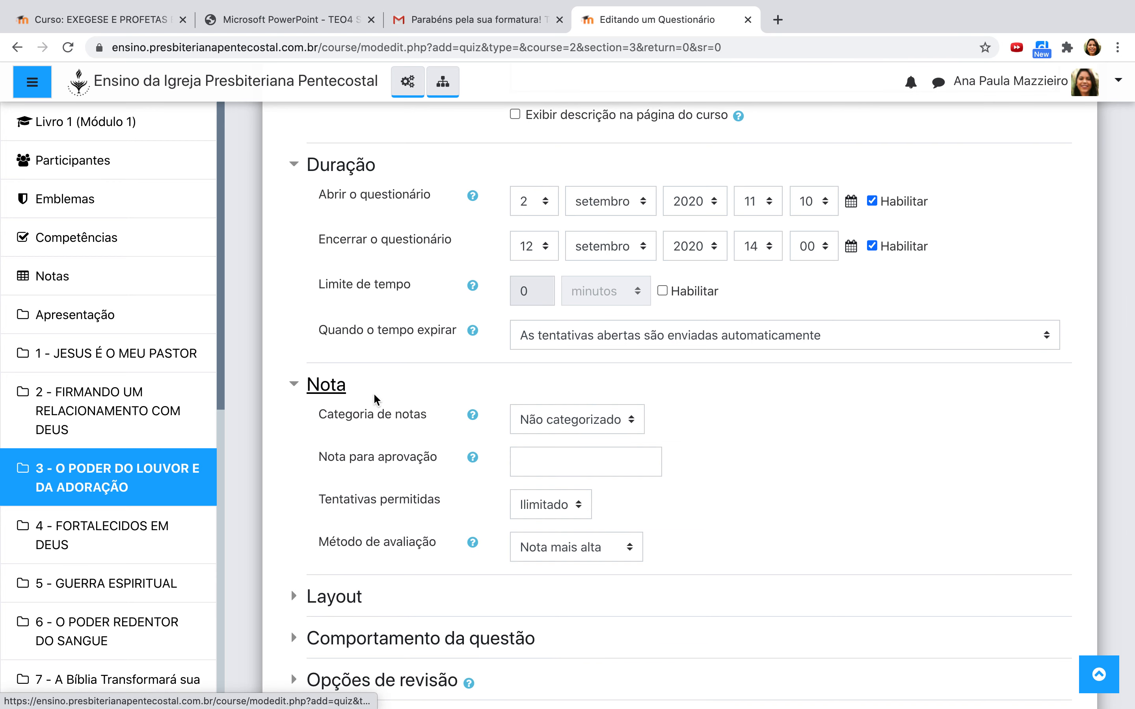
left_click(593, 467)
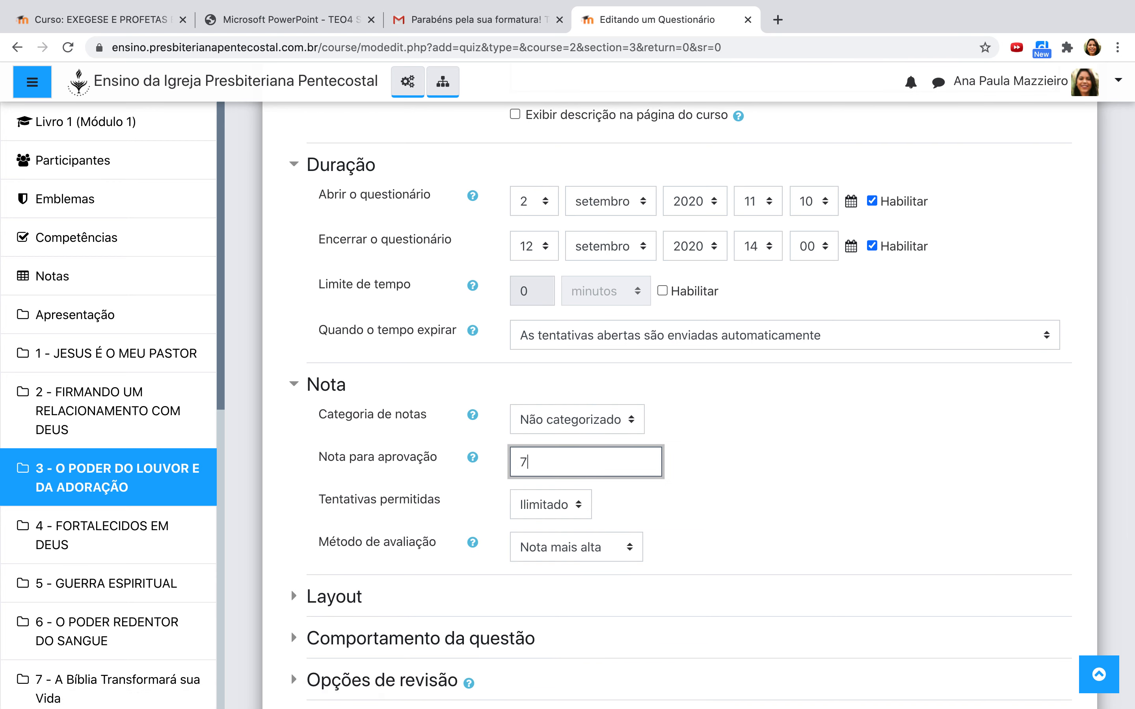
left_click(785, 453)
Step: Set the quiz layout's Nova página option to "Nunca, todas as questões em uma página"
scroll(758, 454, "down", 6)
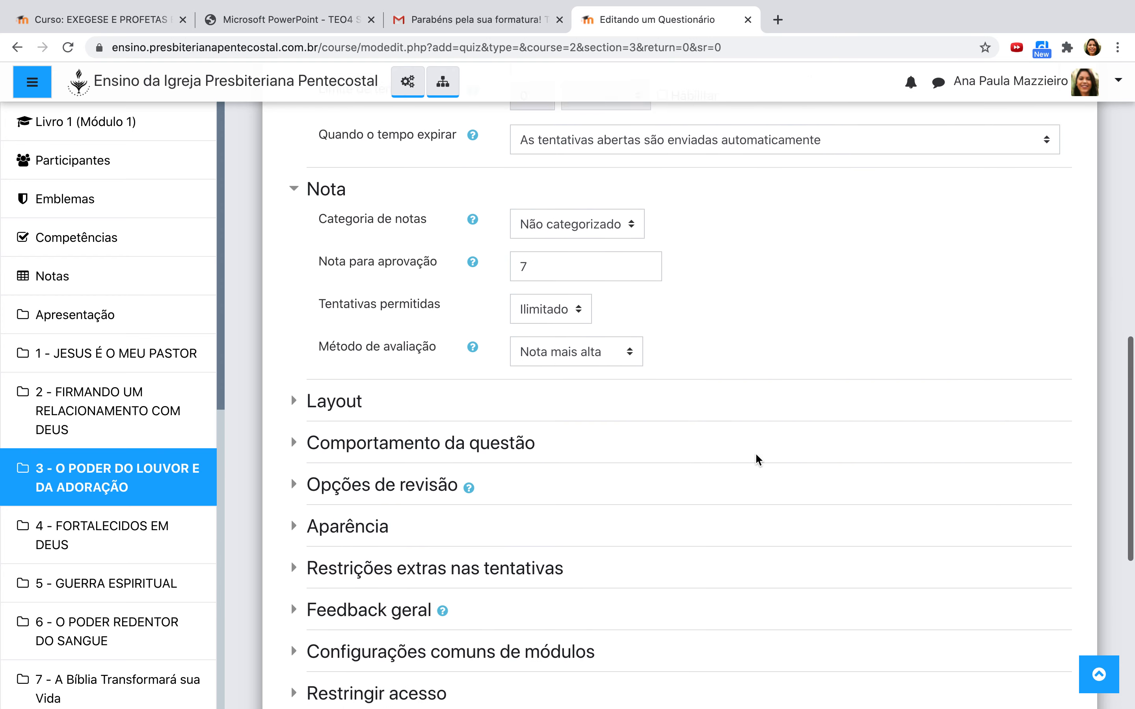
scroll(756, 454, "up", 4)
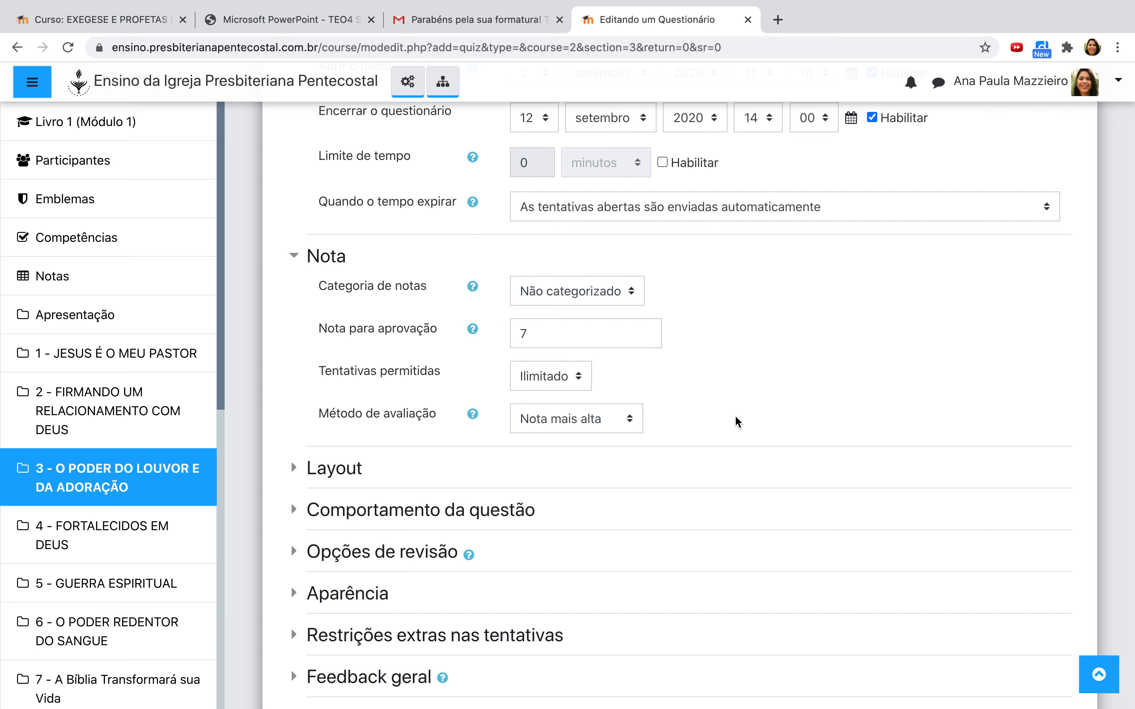
scroll(740, 424, "down", 3)
scroll(750, 426, "down", 2)
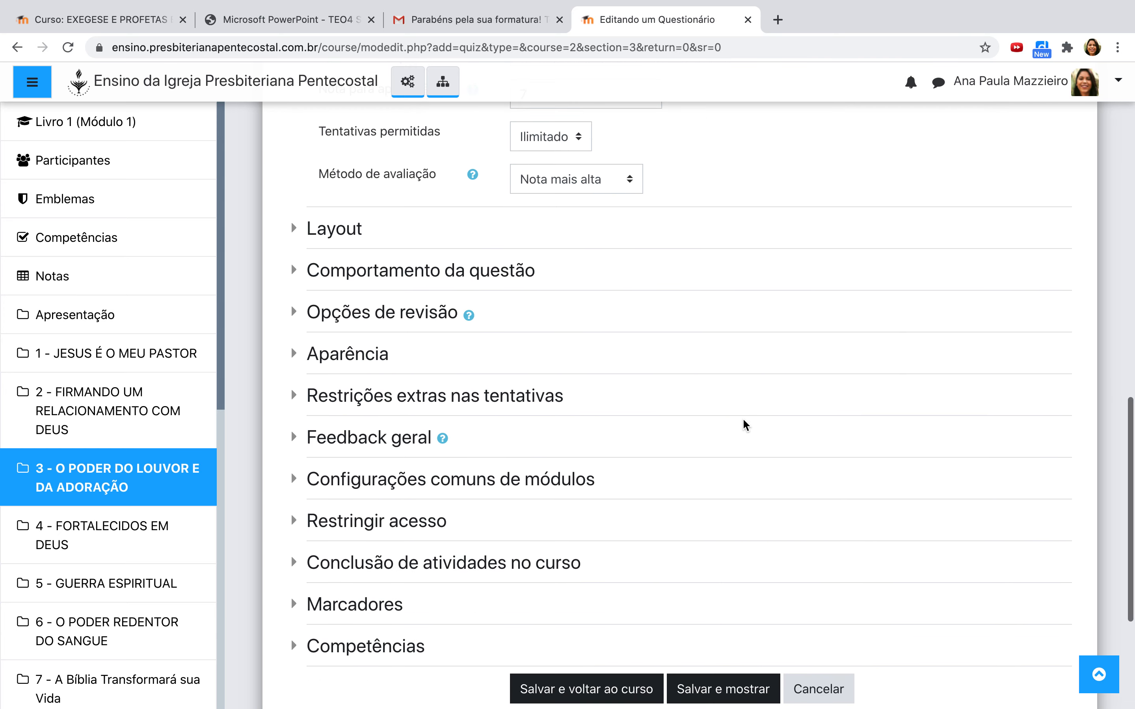
left_click(347, 227)
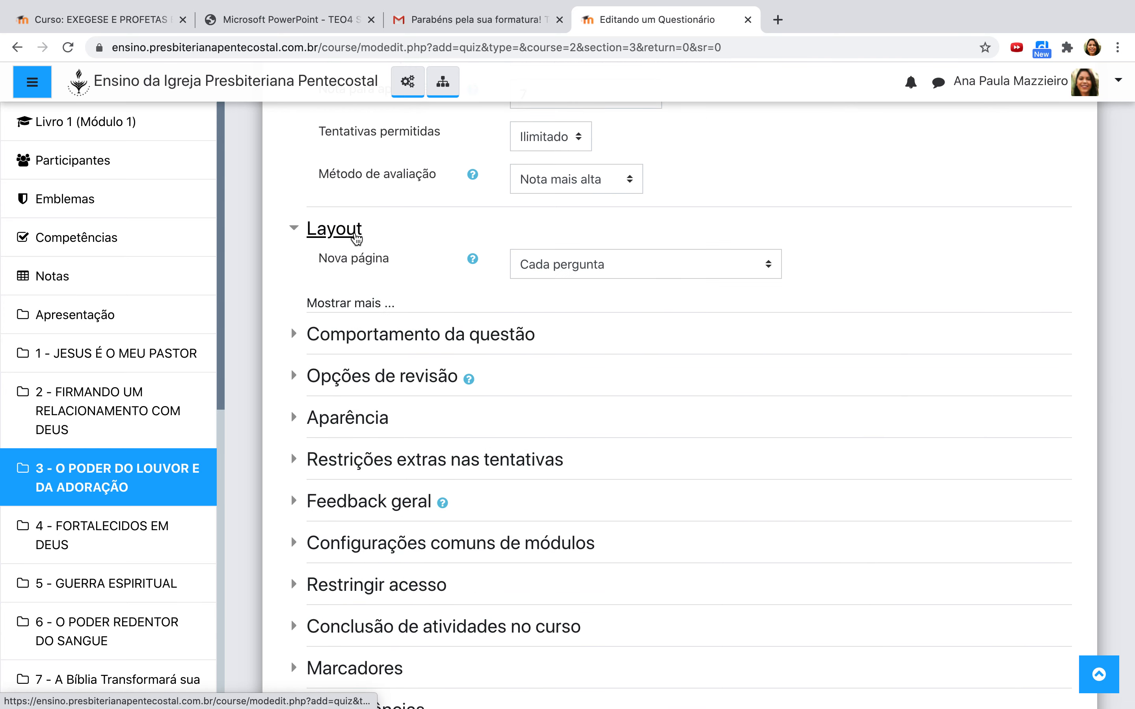
left_click(569, 266)
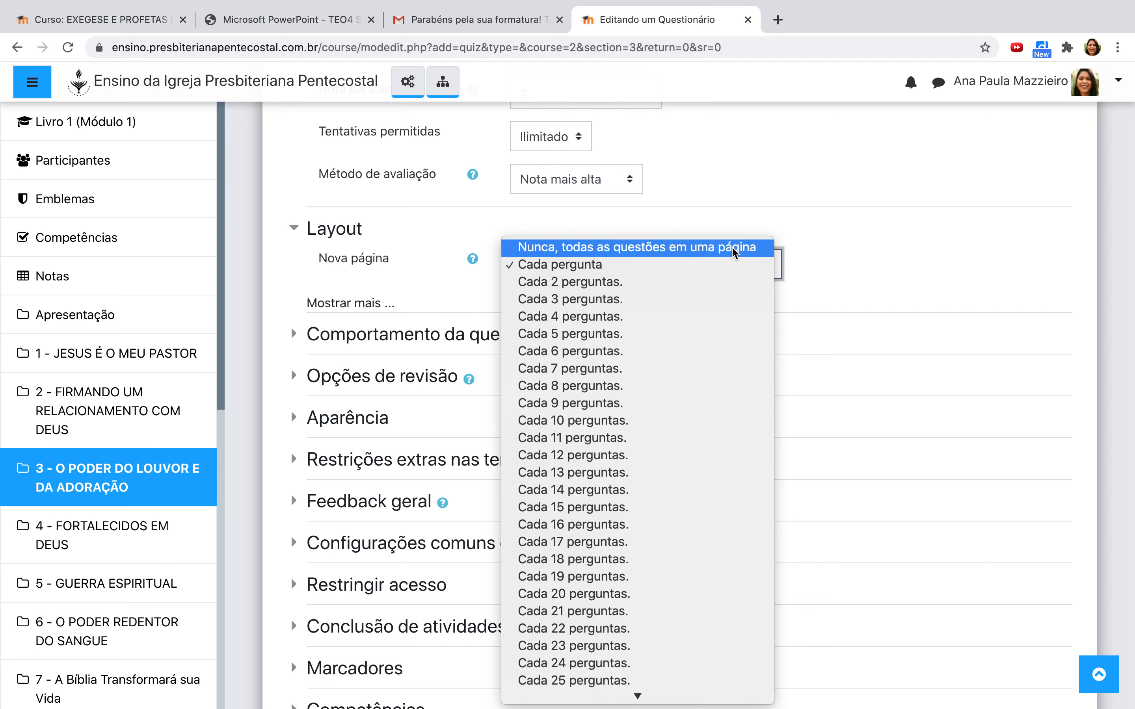
left_click(727, 256)
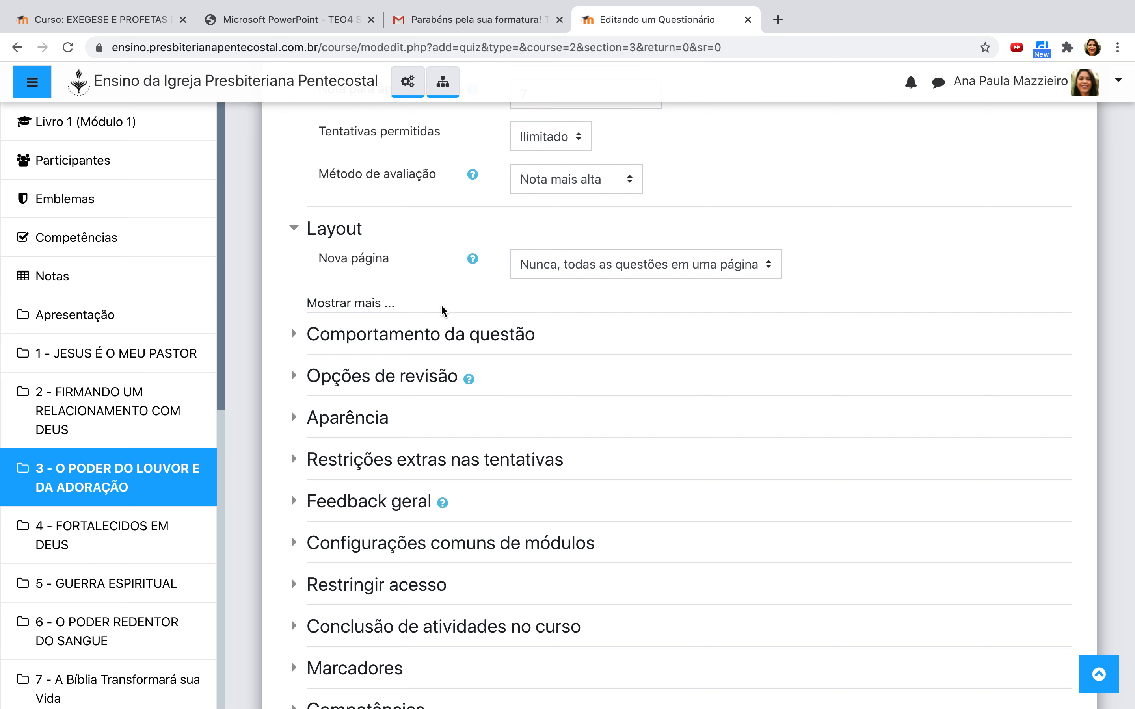
Step: Enable the expected completion date in Conclusão de atividades no curso and set it to 12 setembro 2020 at 14:00
scroll(481, 350, "down", 5)
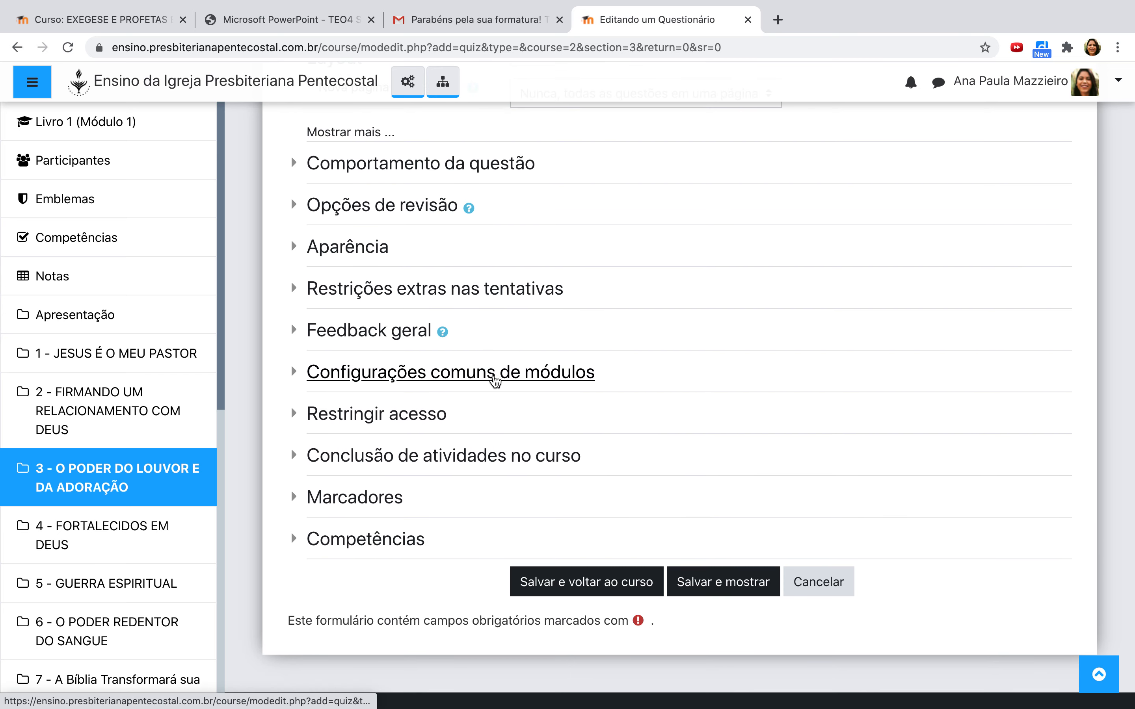
left_click(496, 463)
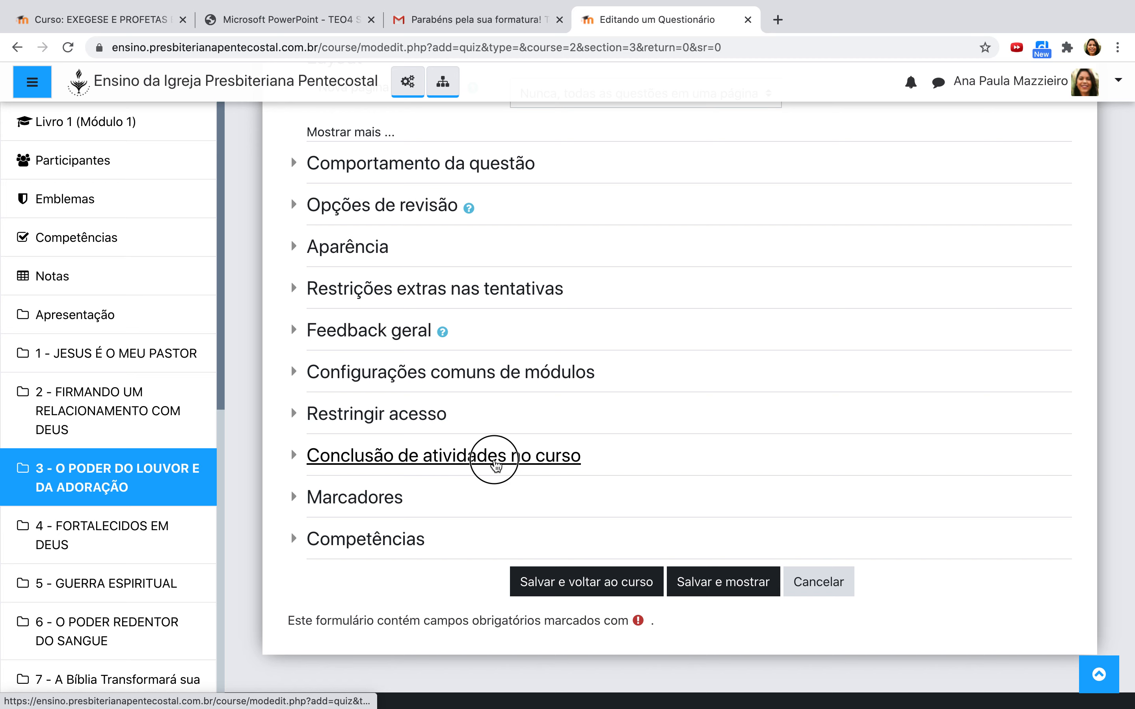
scroll(558, 474, "down", 4)
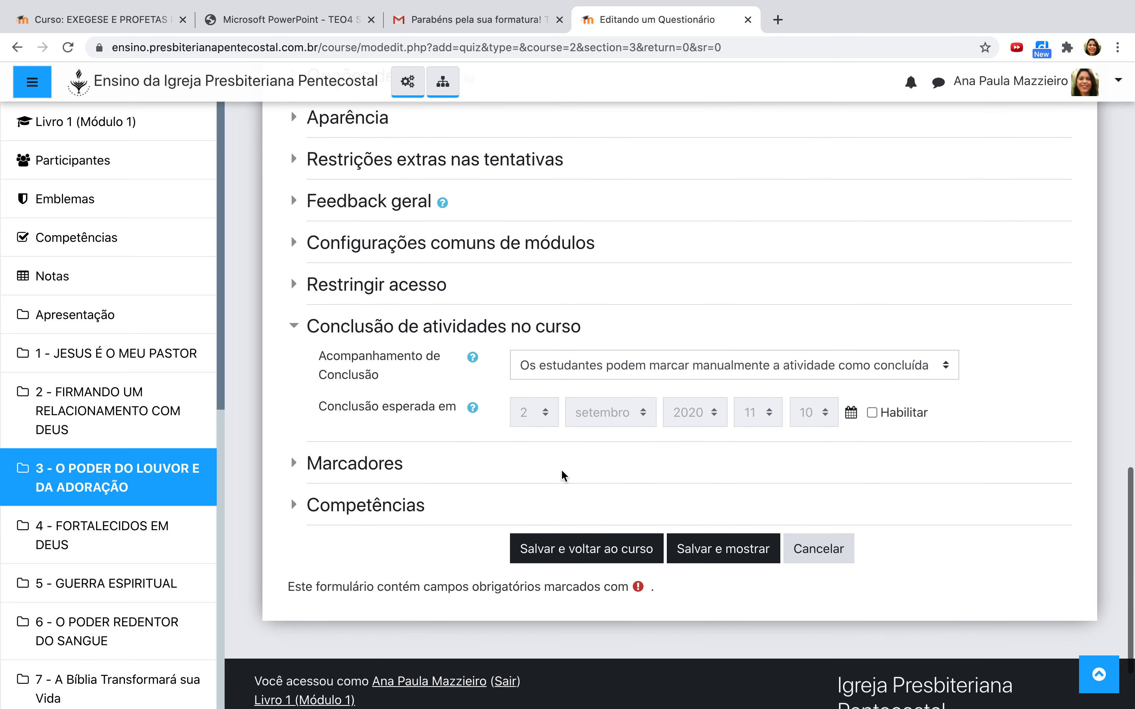
left_click(872, 411)
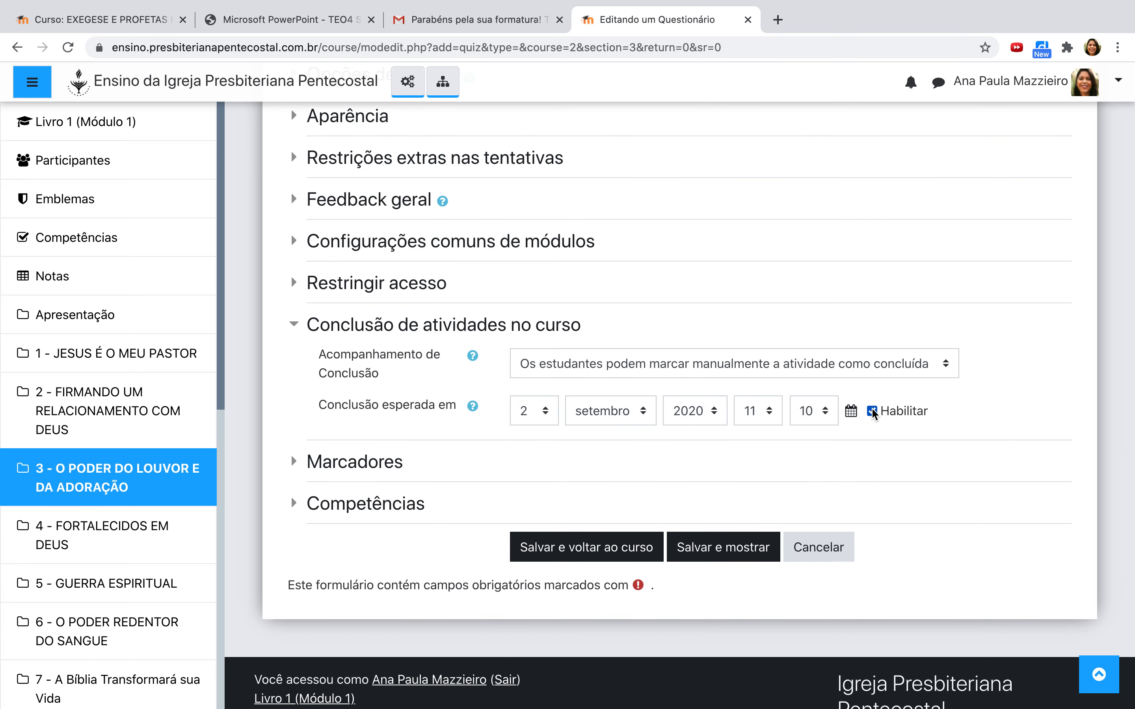
left_click(548, 412)
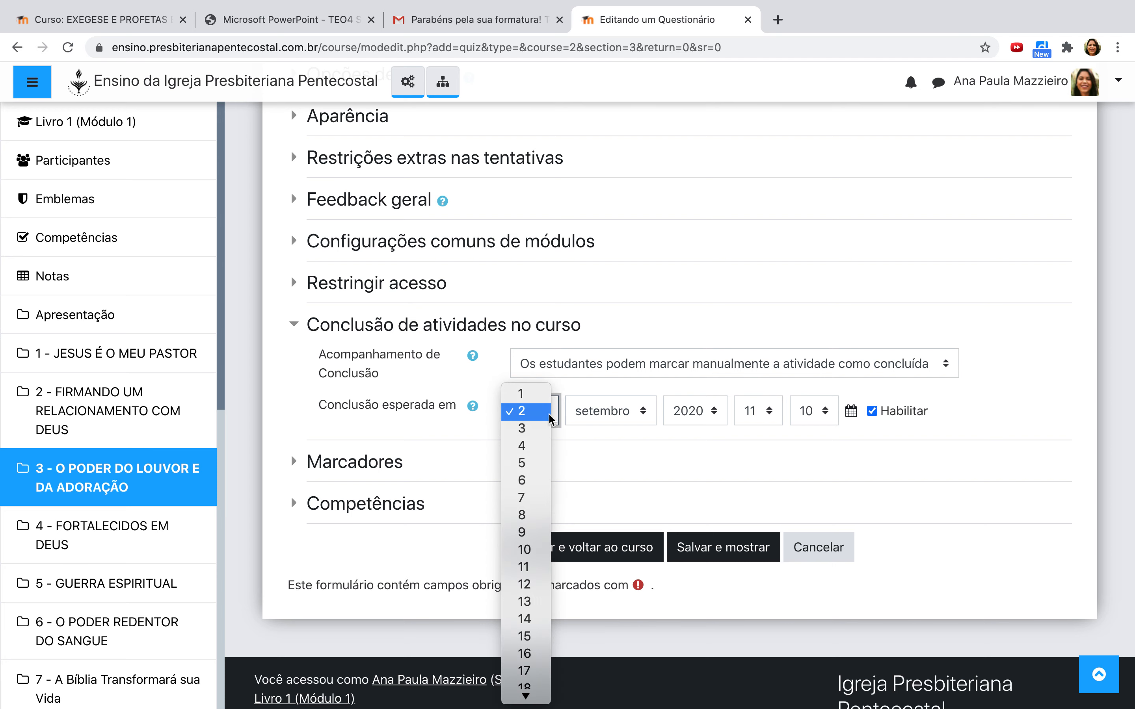
left_click(544, 585)
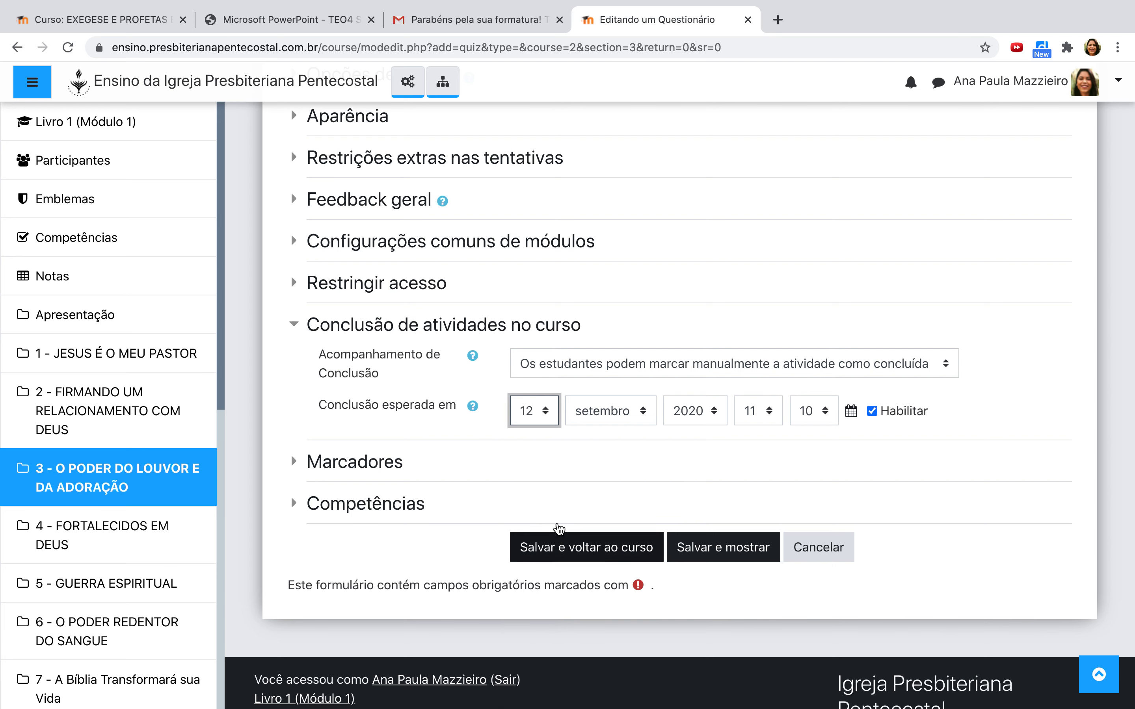
left_click(774, 420)
left_click(755, 463)
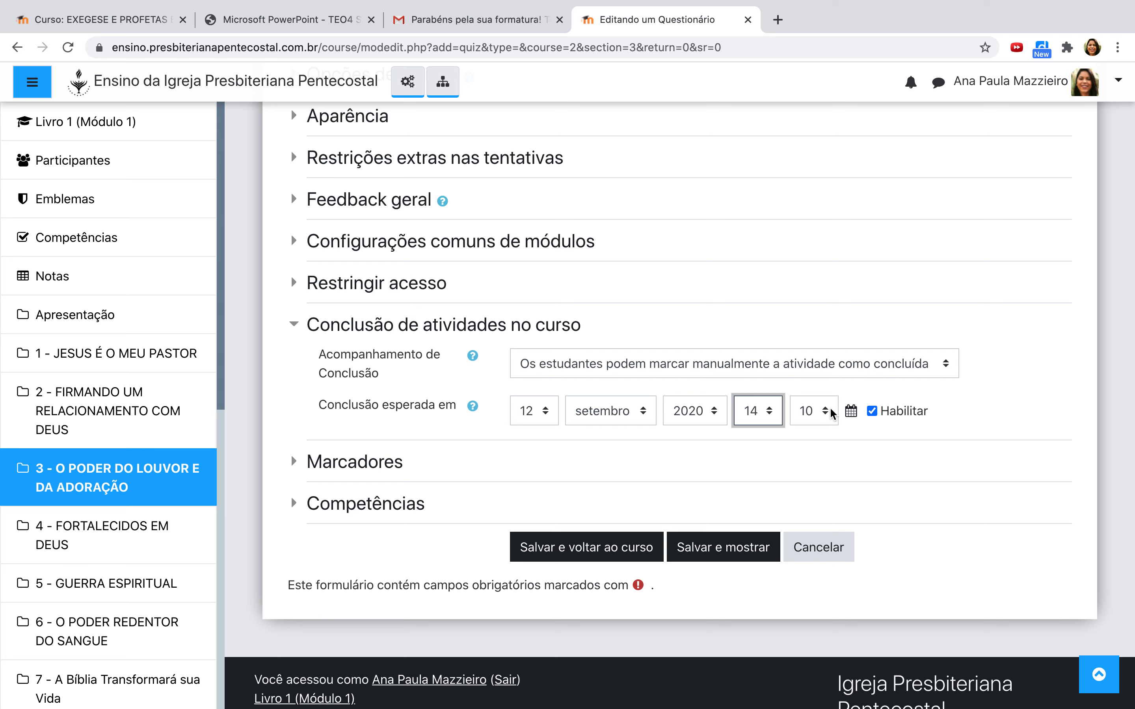
left_click(823, 416)
left_click(805, 237)
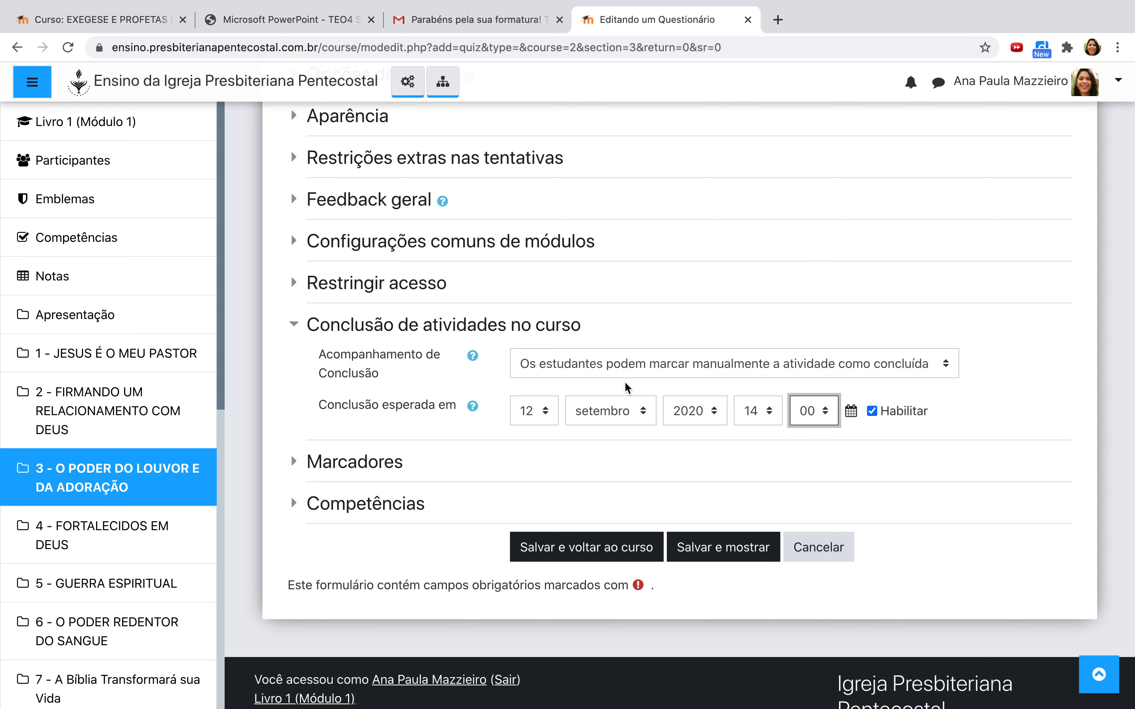
Step: Set completion tracking to "Mostrar atividade como concluída quando as condições forem satisfeitas", requiring a grade instead of viewing, and save back to the course
left_click(848, 365)
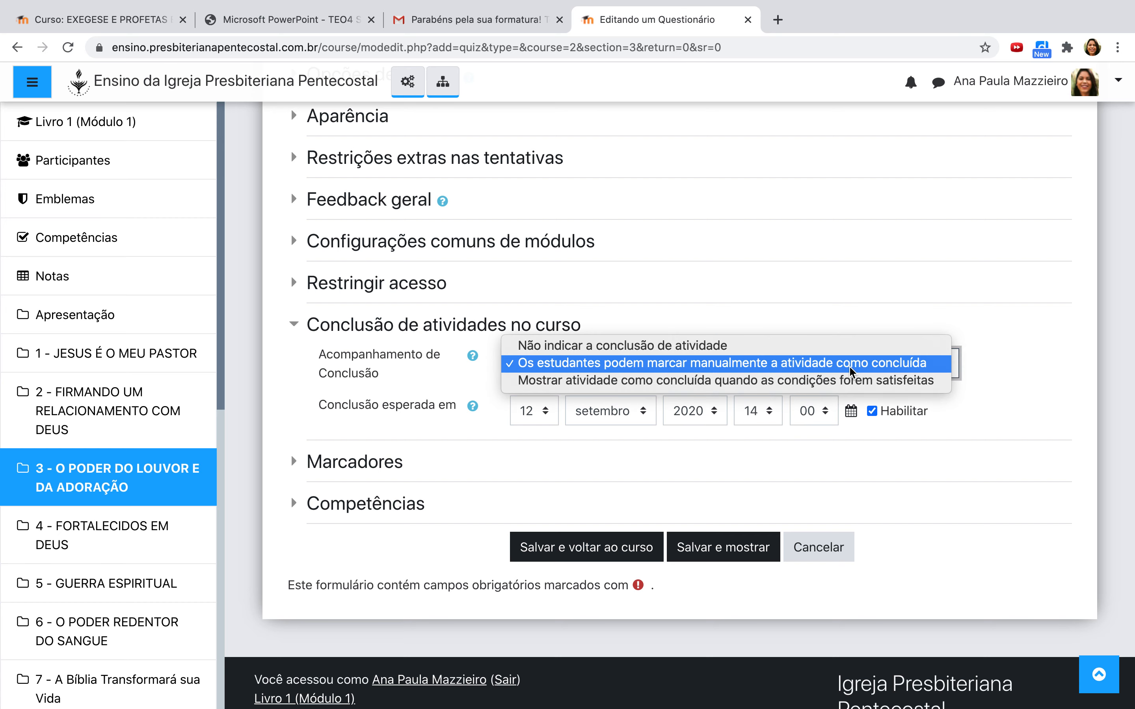
left_click(847, 380)
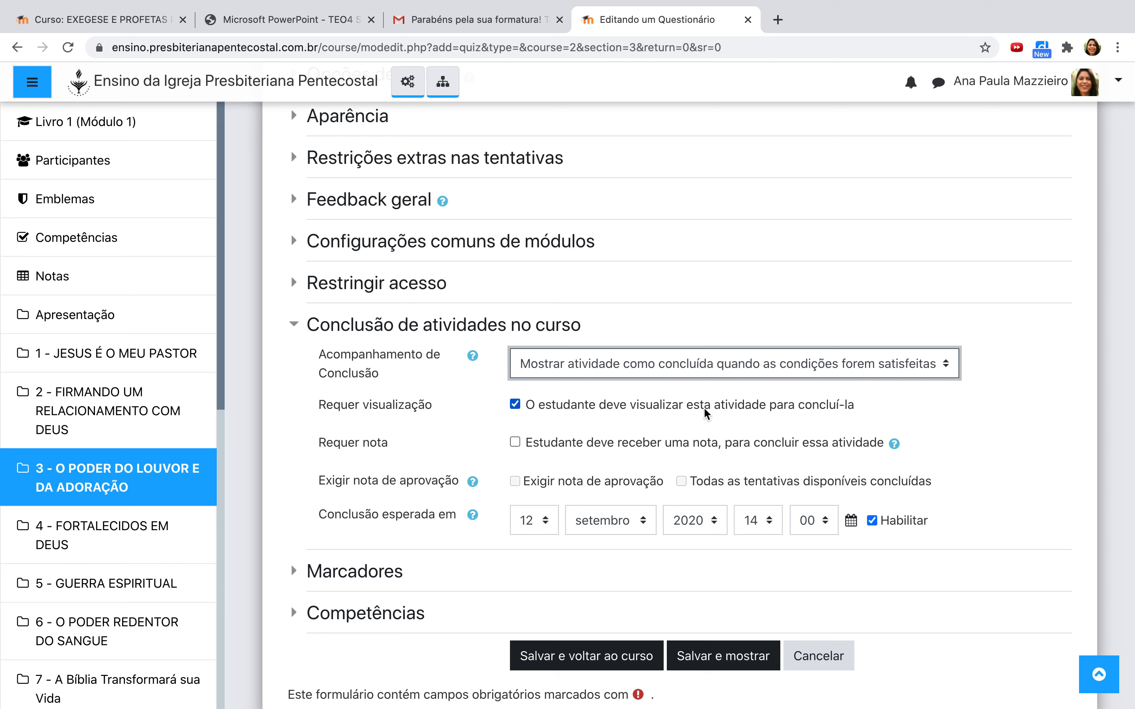
left_click(592, 447)
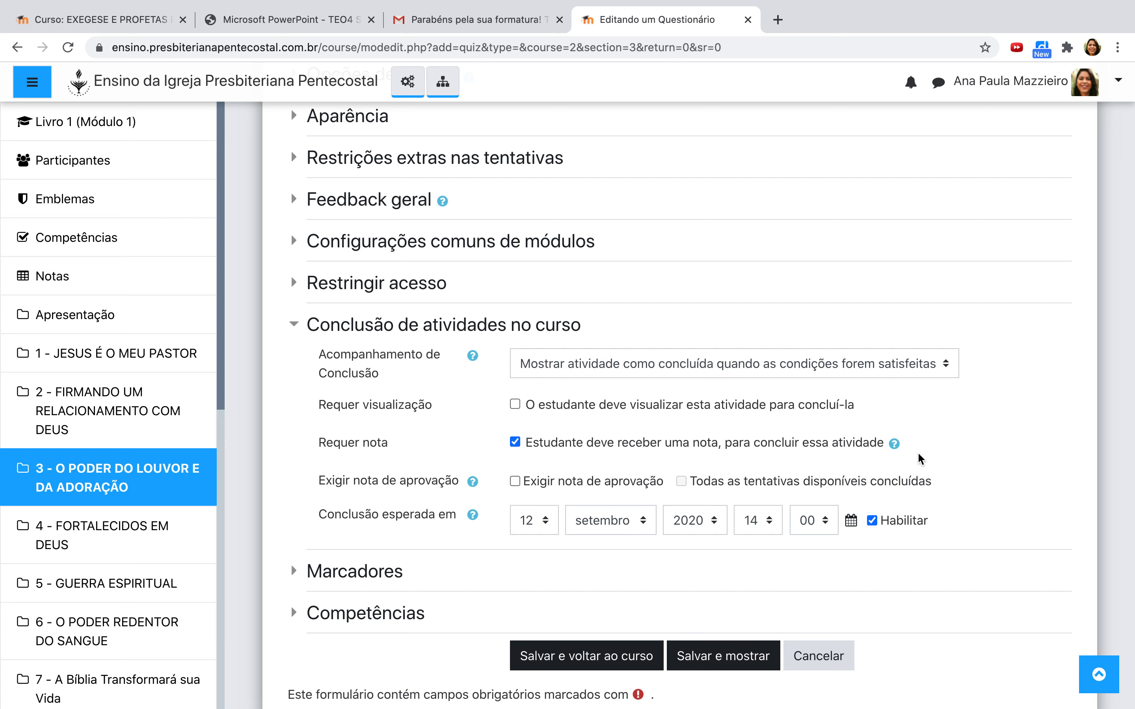
scroll(918, 451, "down", 5)
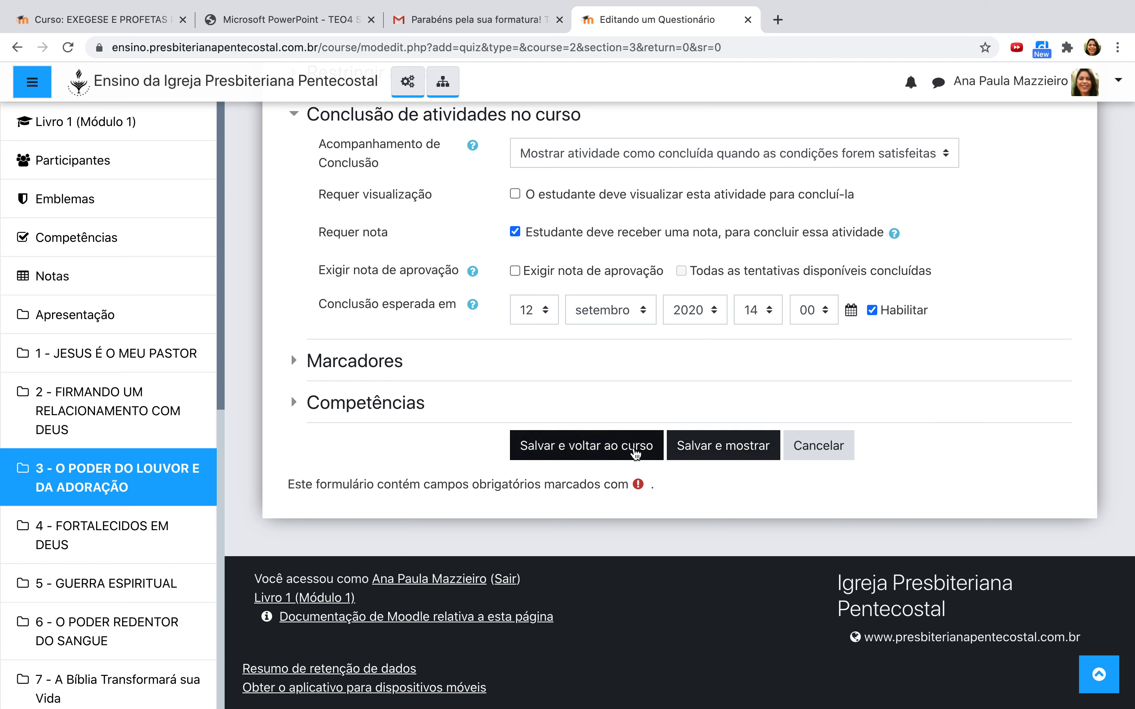
left_click(602, 450)
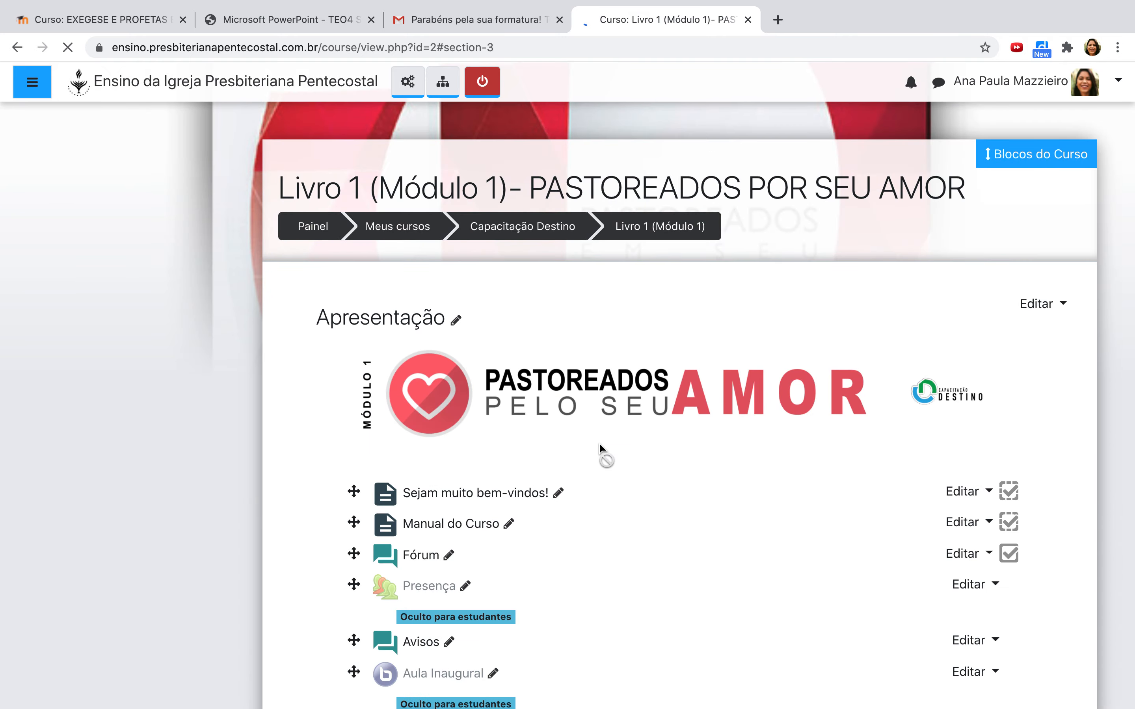
Step: Open the Exercício quiz in section 3 of the course and start editing its questions
scroll(572, 464, "down", 10)
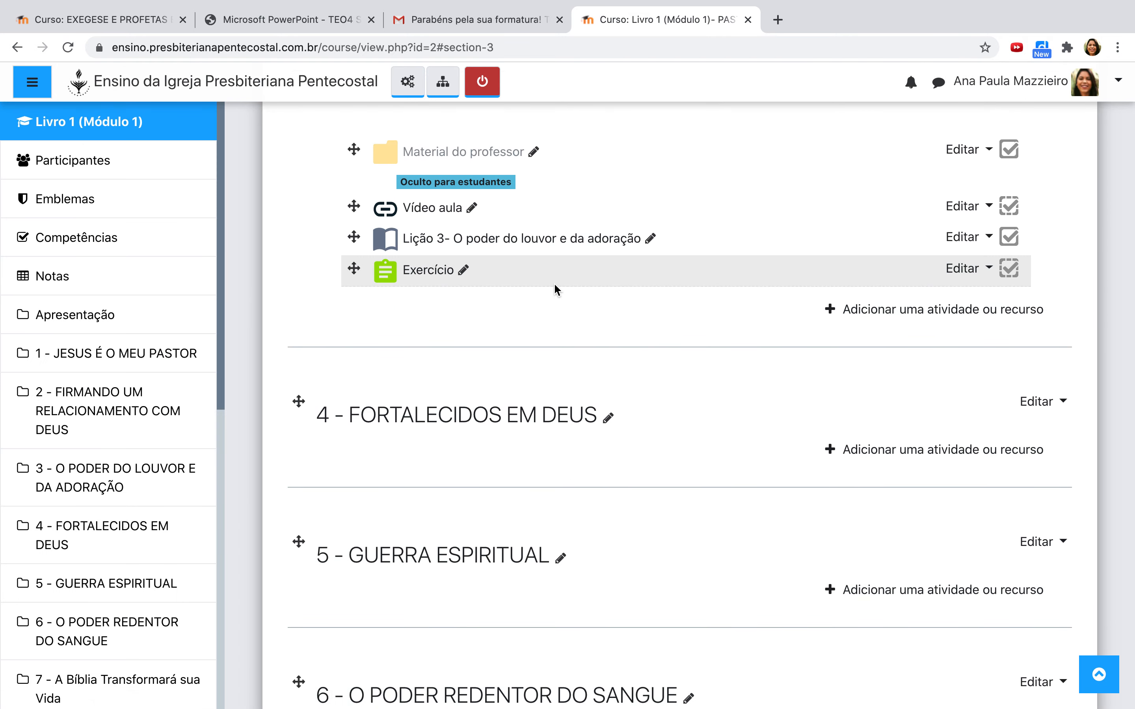
scroll(586, 261, "up", 3)
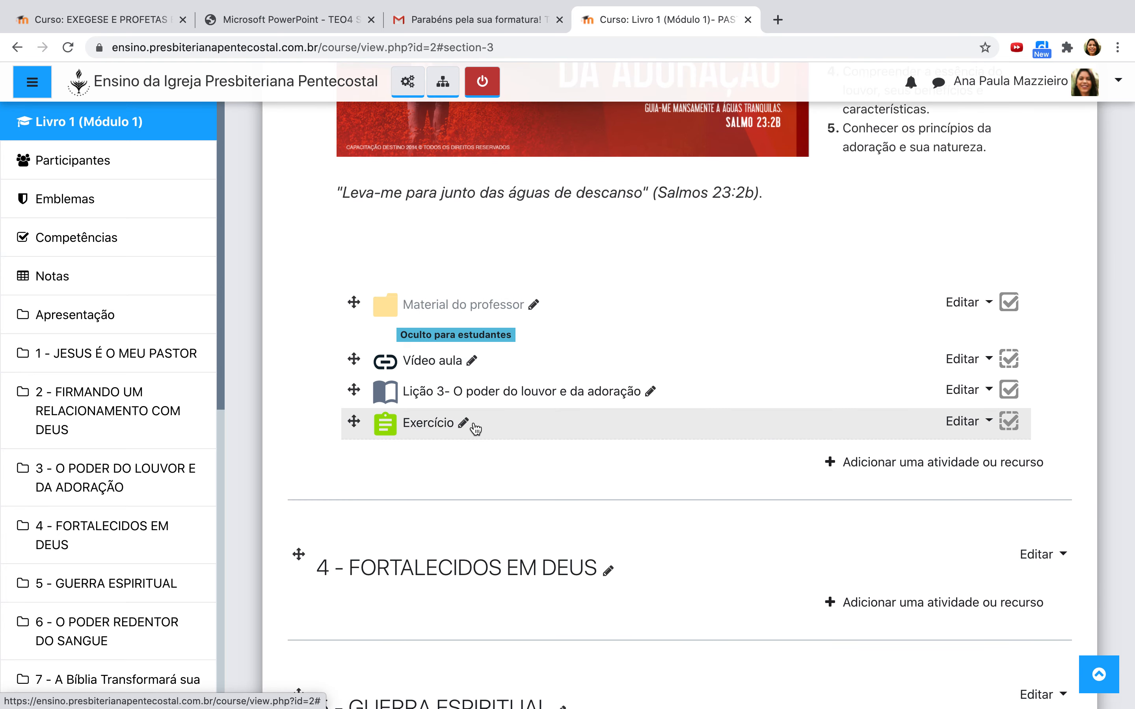
left_click(425, 424)
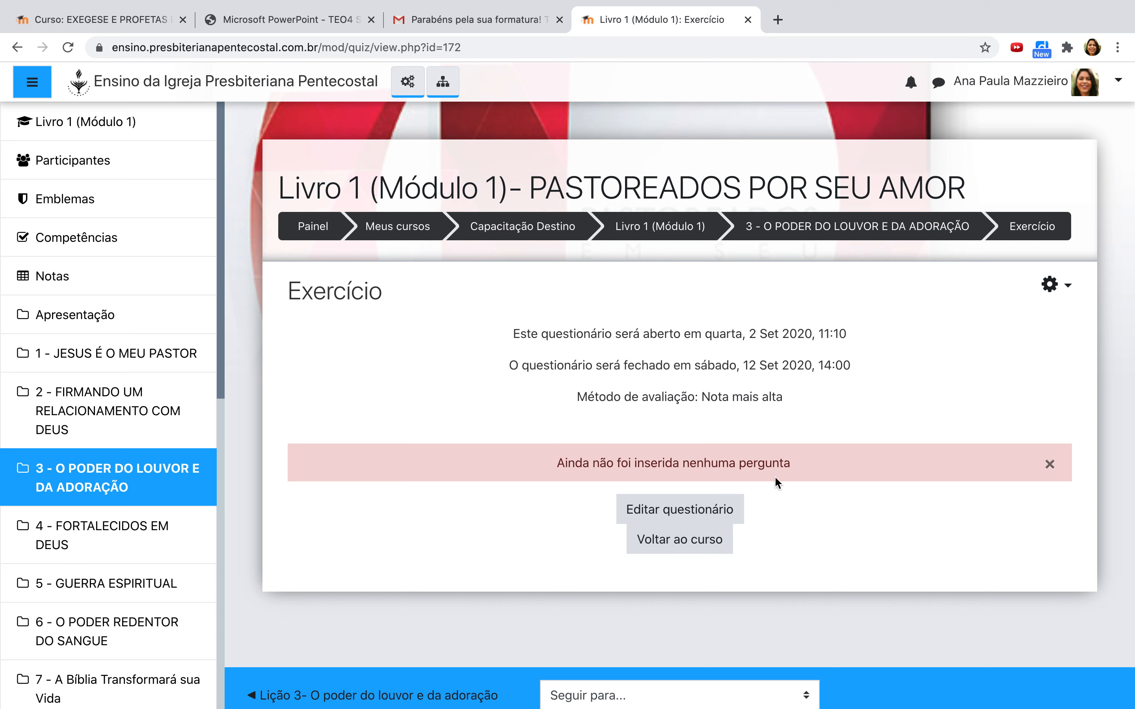
left_click(688, 515)
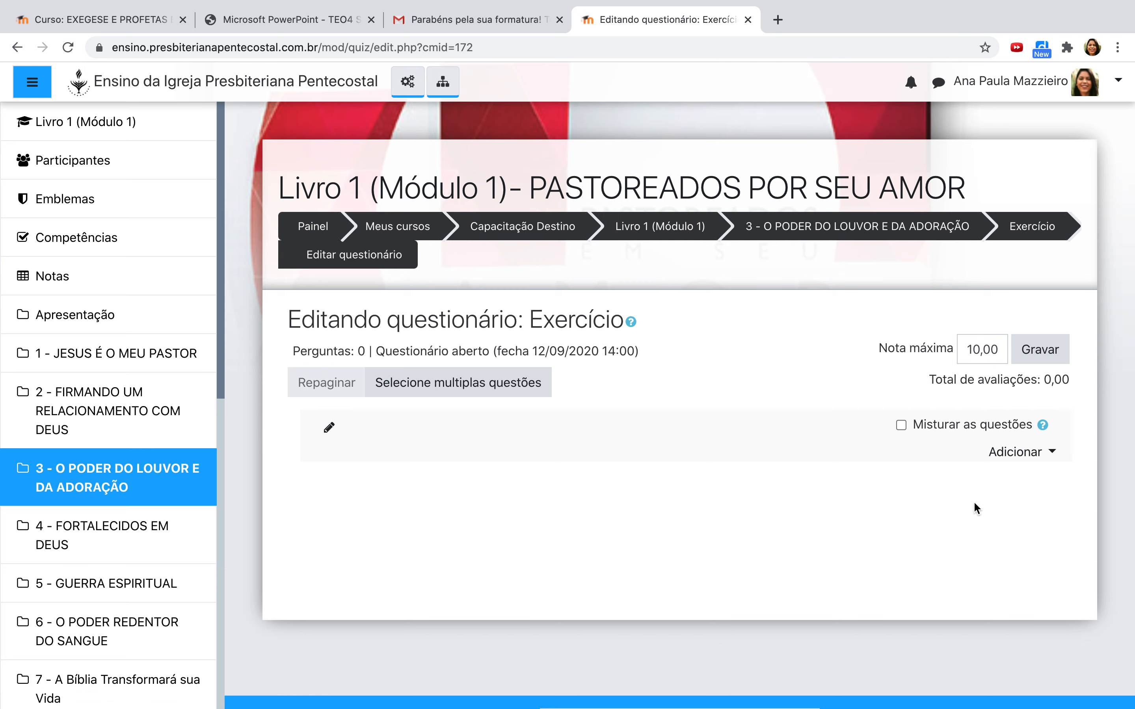
Step: Add a new question of type Dissertação to the Exercício quiz
left_click(1044, 454)
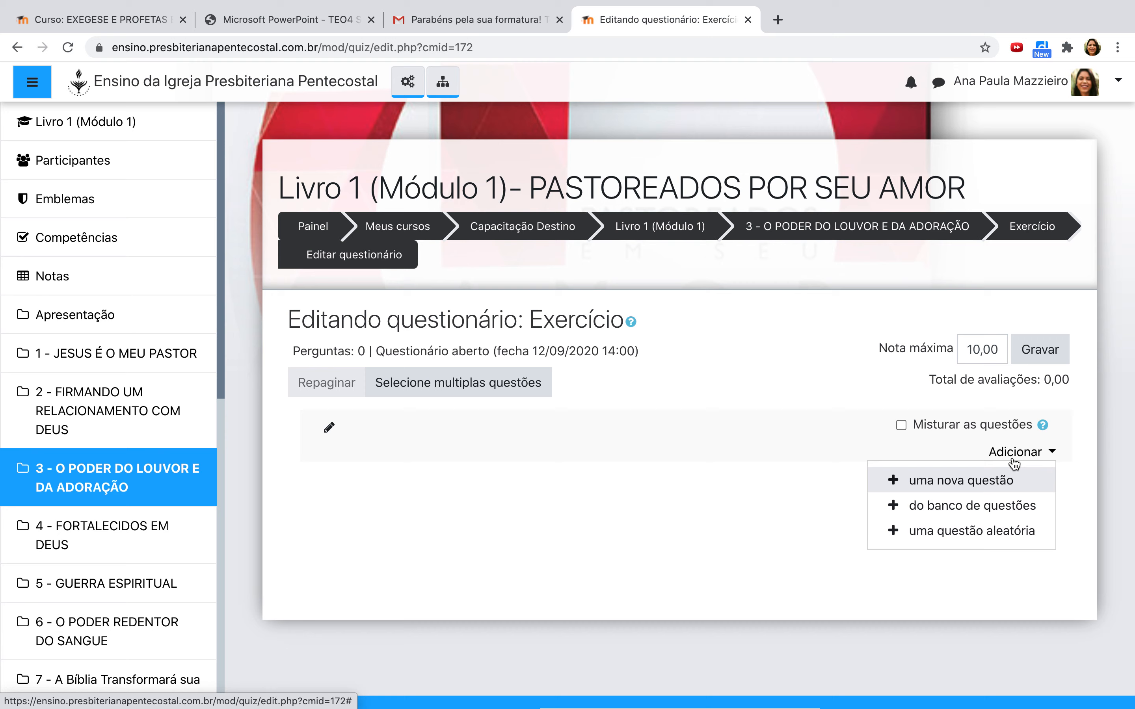
left_click(923, 486)
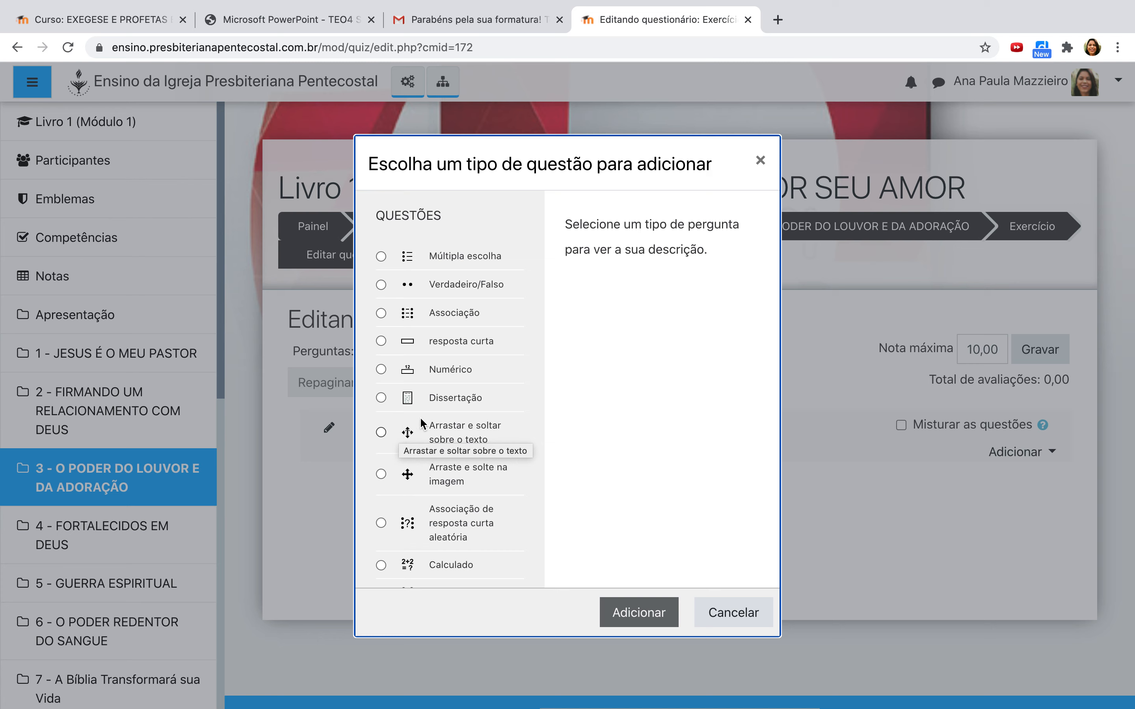
left_click(440, 399)
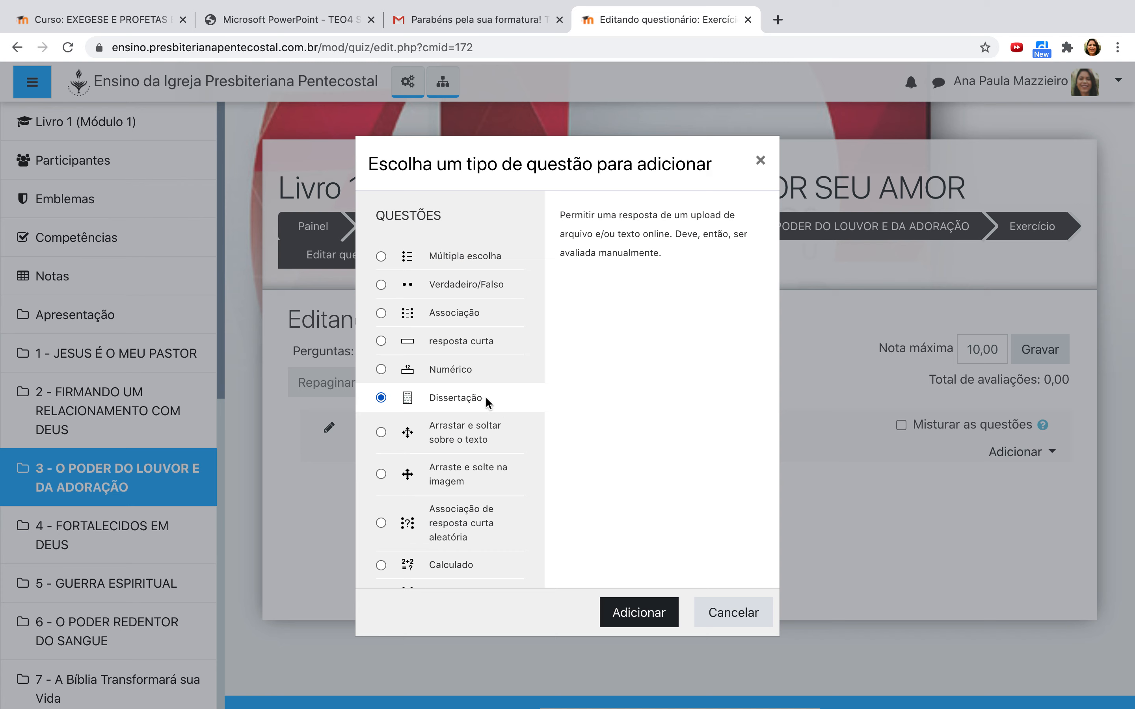
left_click(634, 621)
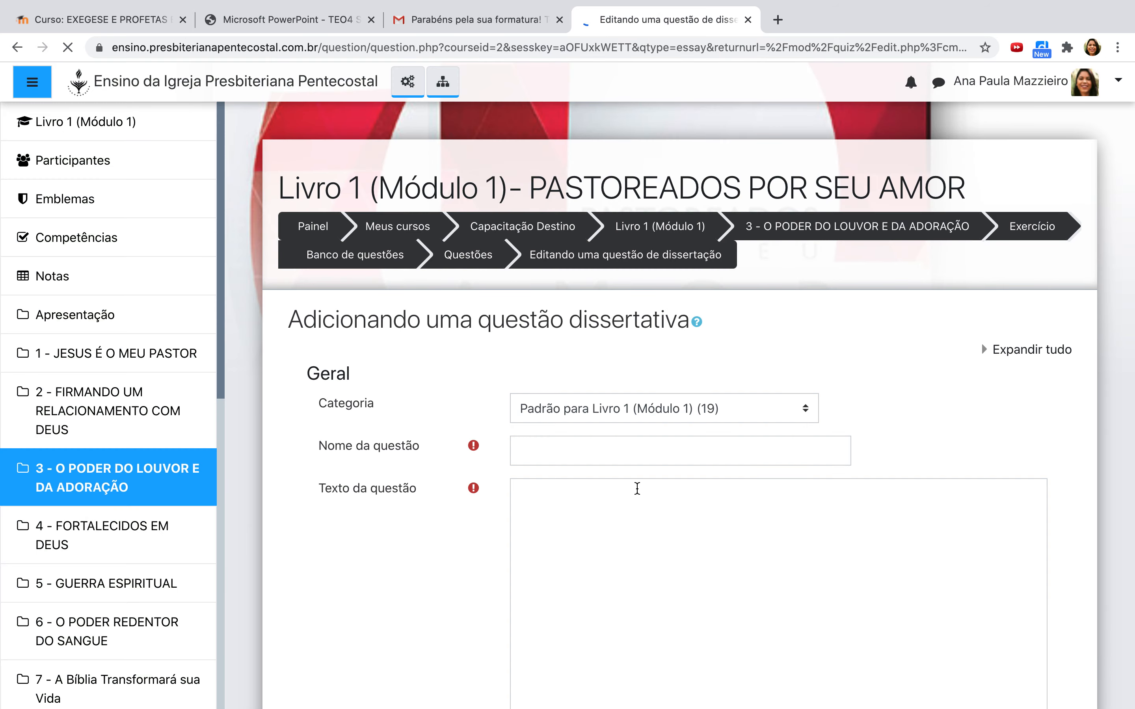
Step: Name the essay question 1 and enter the question text "Como você define o louvor e seu propósito?"
left_click(634, 453)
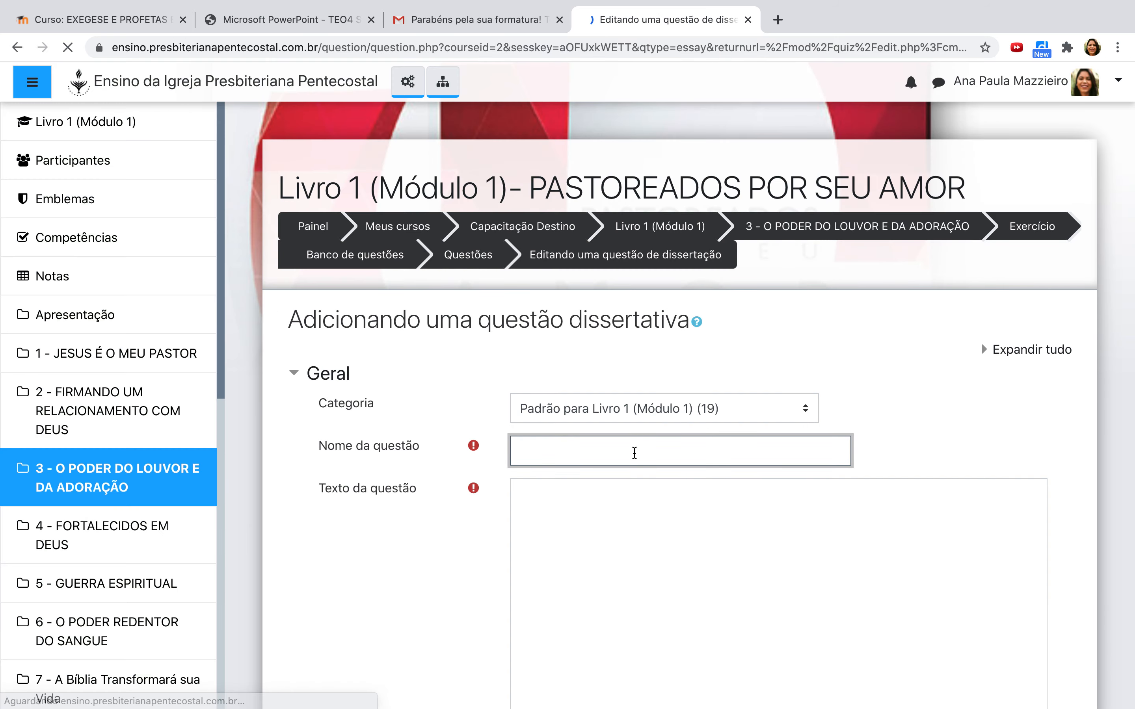
left_click(635, 453)
type("1")
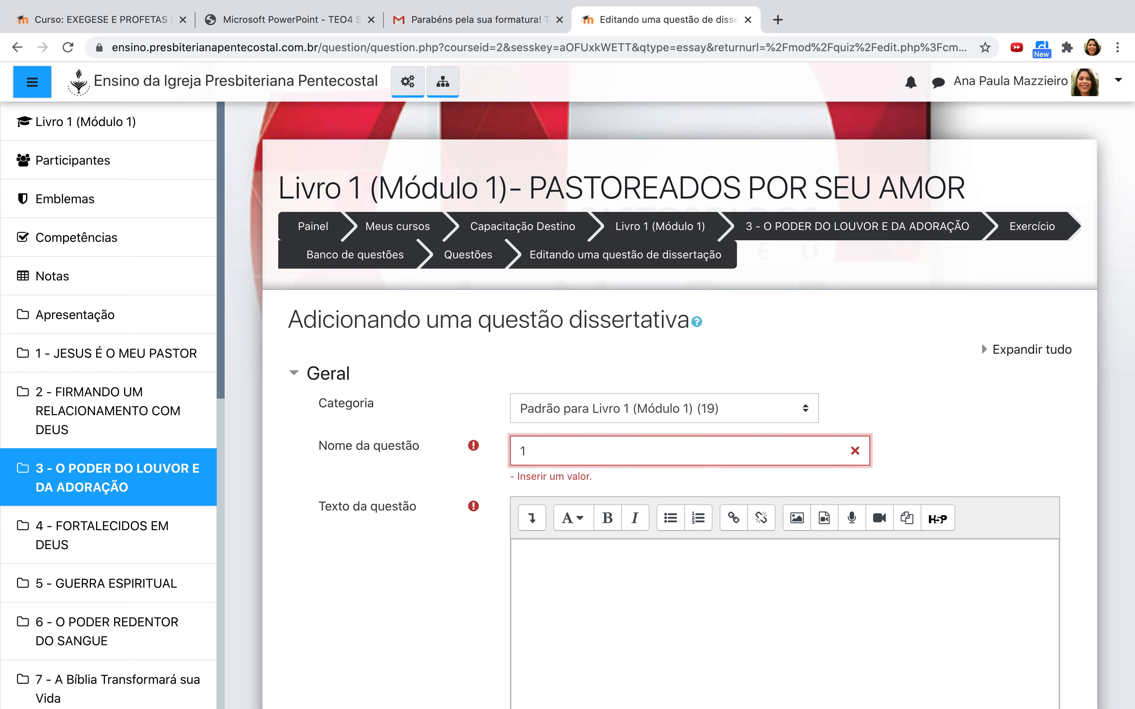
left_click(656, 567)
scroll(649, 564, "down", 3)
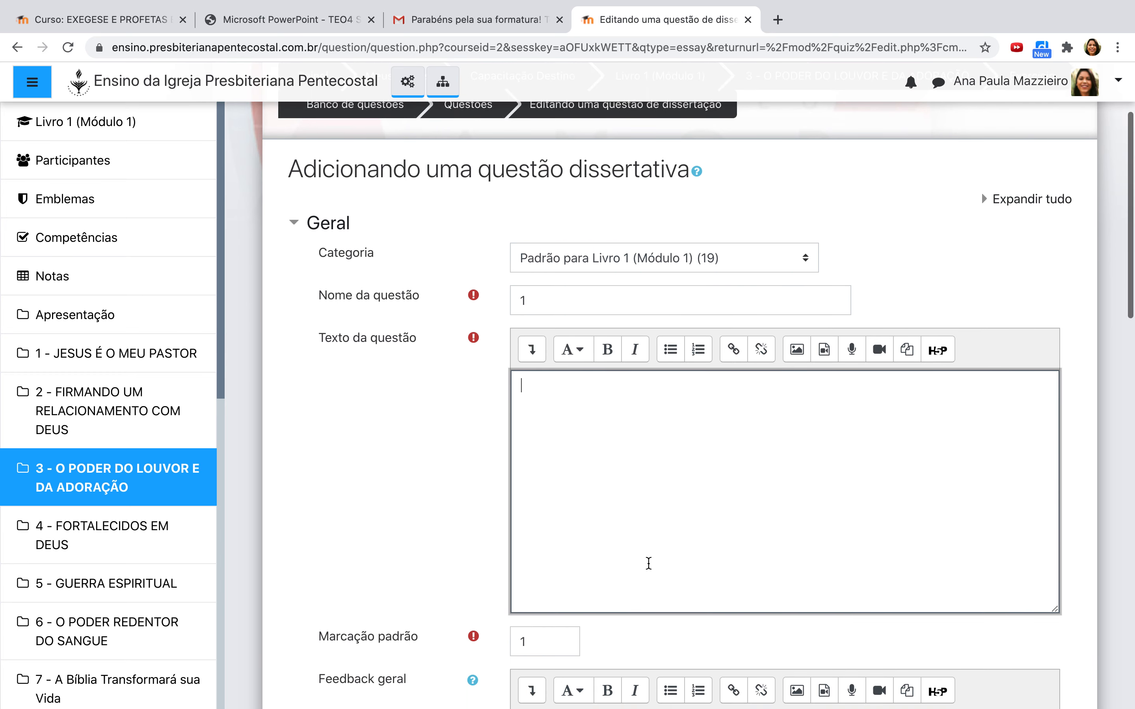
scroll(649, 563, "down", 2)
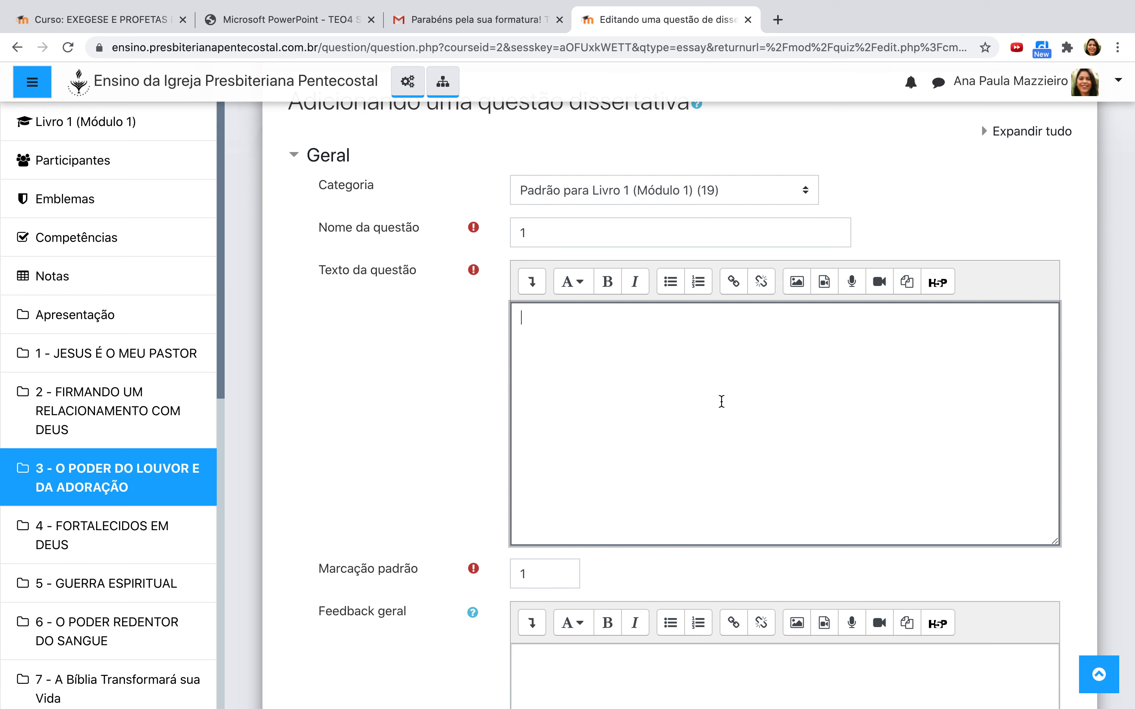
type("Como você define o louvor e seu propósito?")
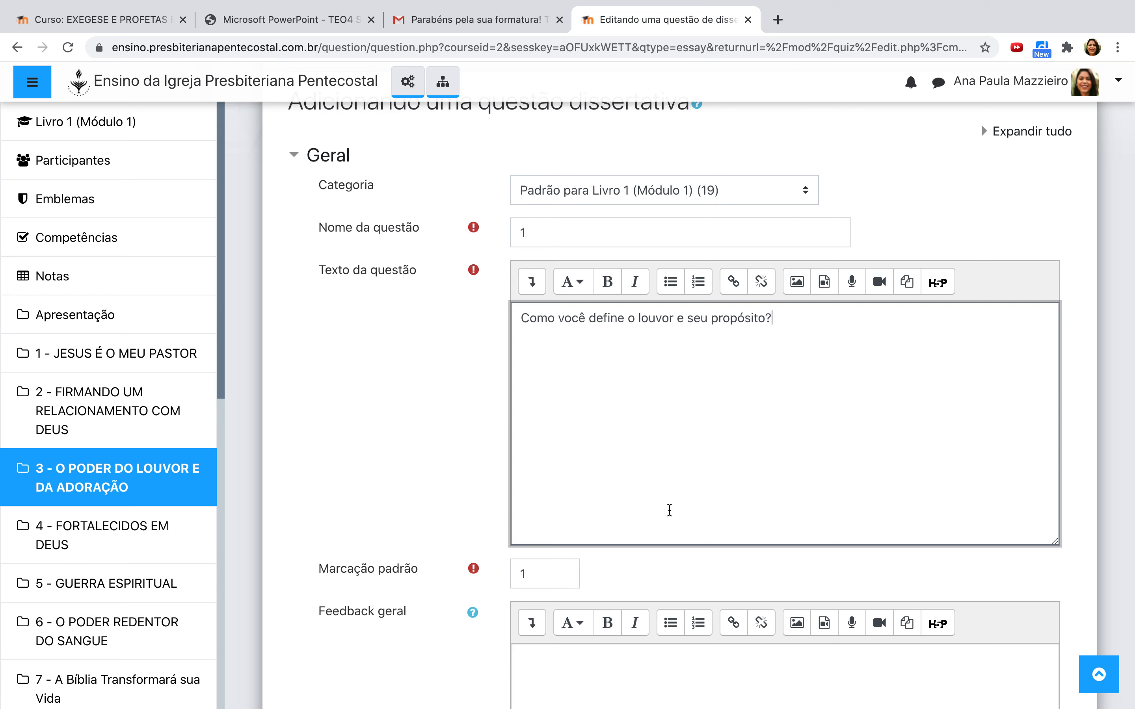
Step: Review the essay question's default mark, general feedback field and response options, and recheck its name and text
scroll(650, 419, "down", 8)
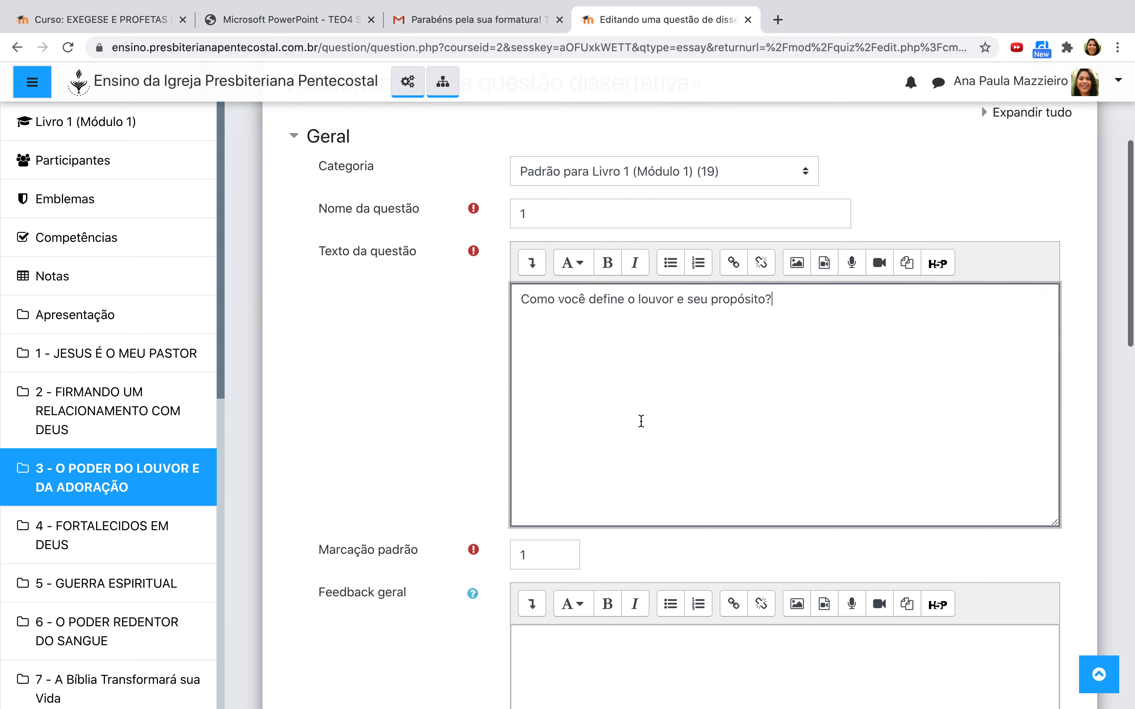
left_click(586, 368)
scroll(395, 487, "up", 4)
scroll(412, 477, "down", 3)
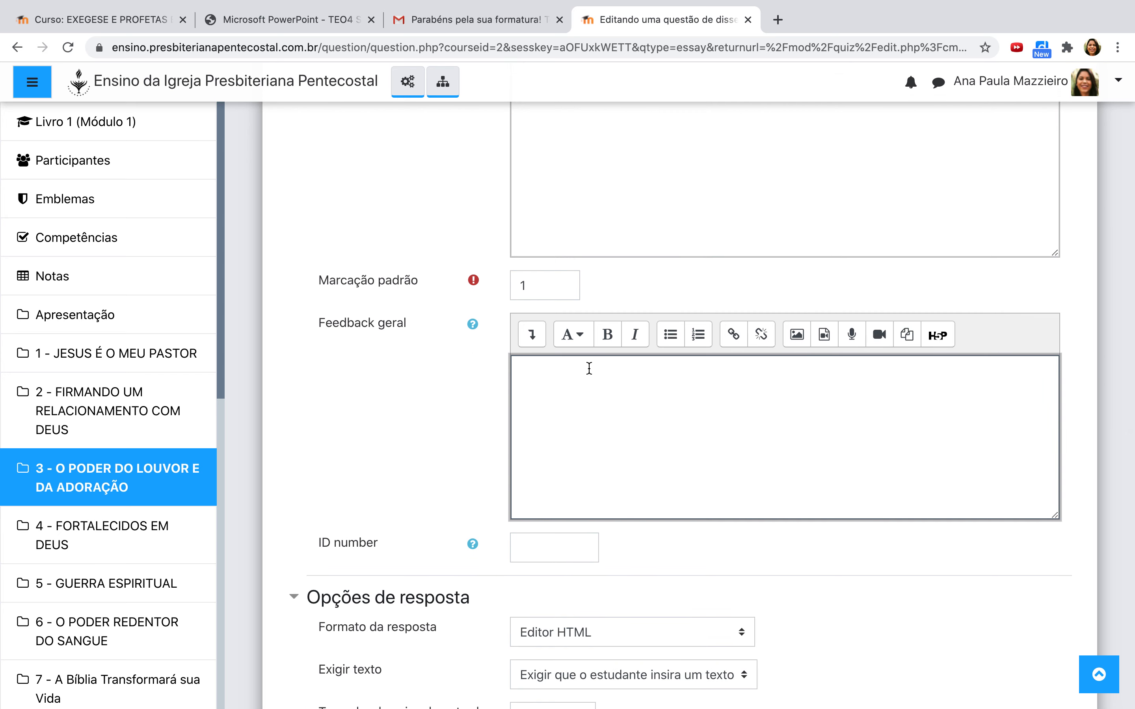
scroll(545, 446, "down", 3)
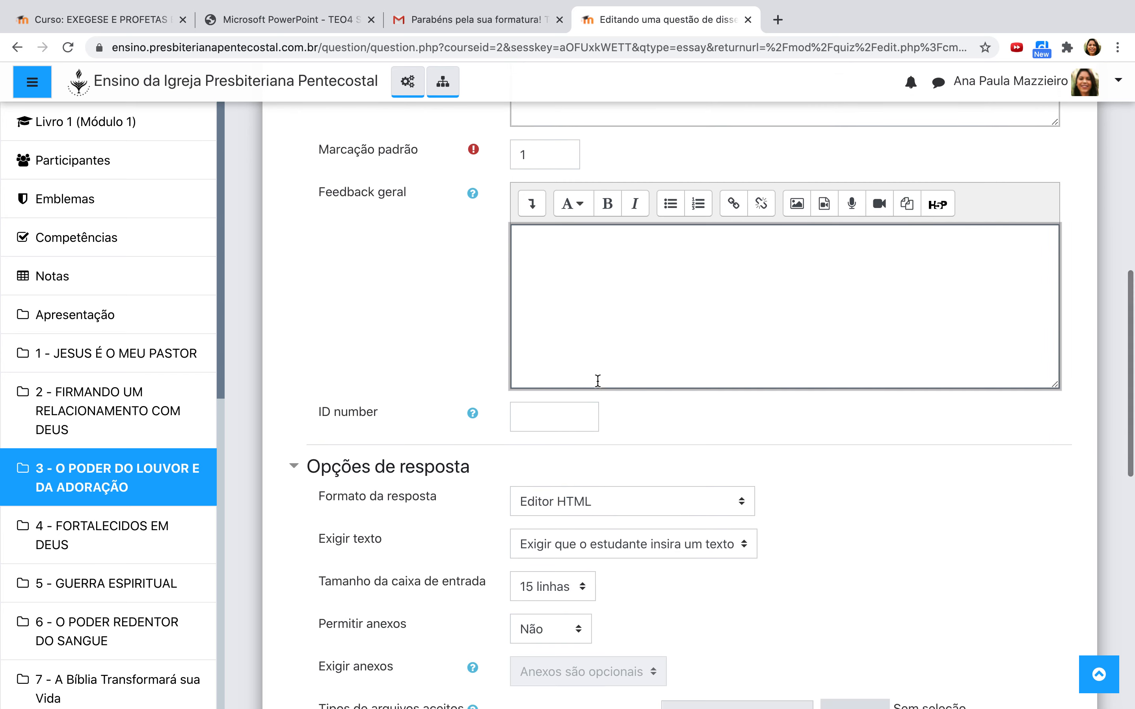
scroll(677, 406, "down", 5)
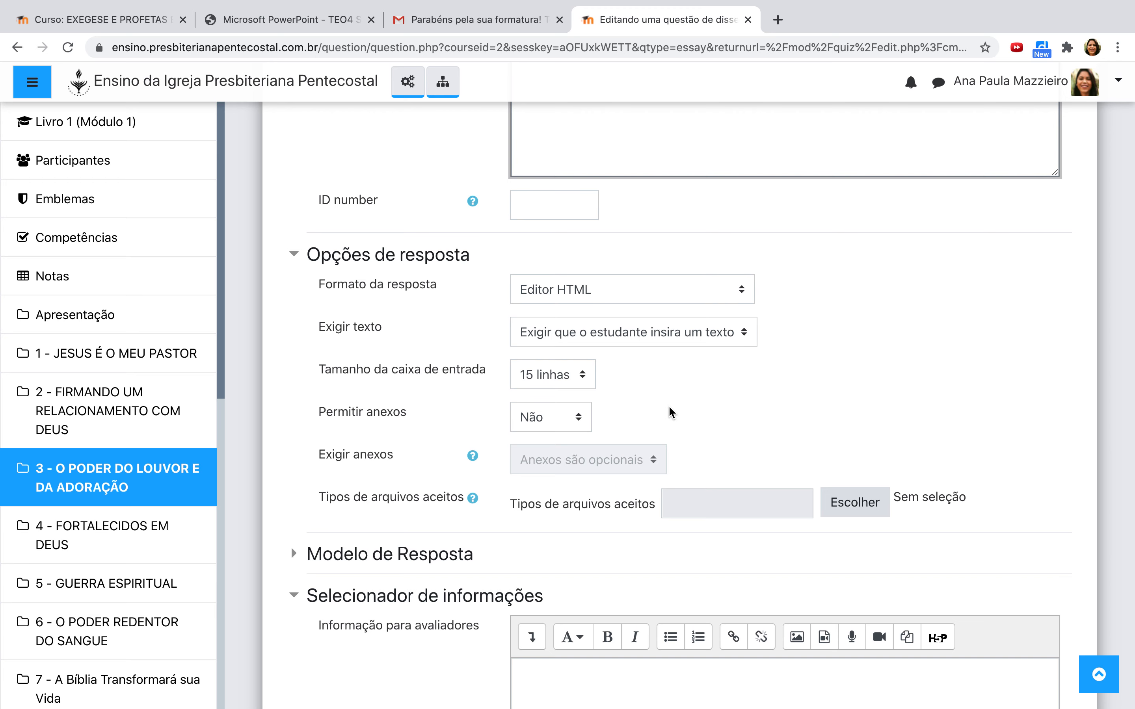
scroll(670, 408, "down", 2)
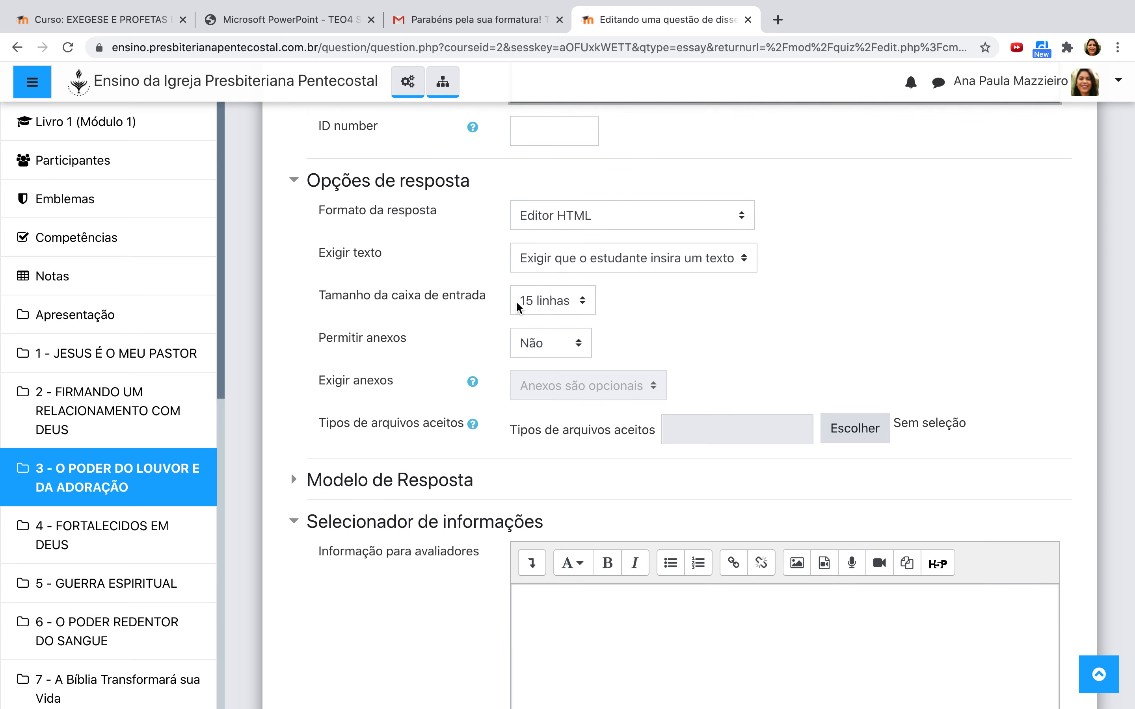
scroll(494, 338, "up", 8)
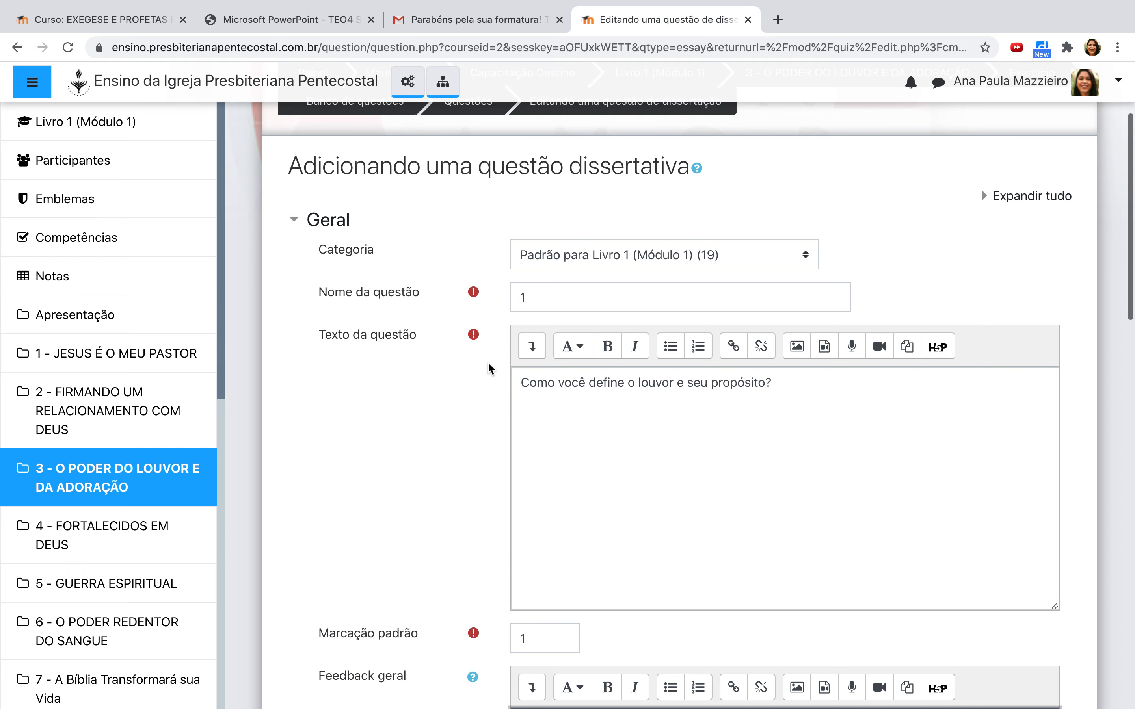
left_click(619, 278)
left_click(620, 384)
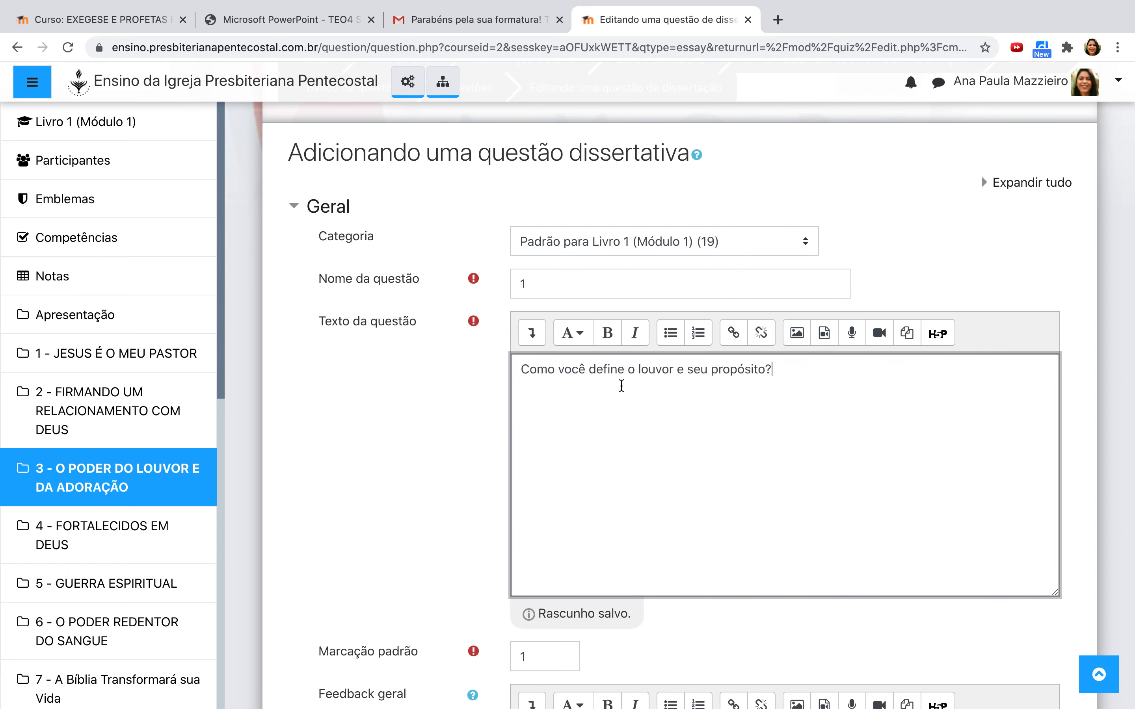
Step: Save the essay question and return to the quiz's question list
scroll(620, 384, "down", 7)
scroll(620, 383, "down", 5)
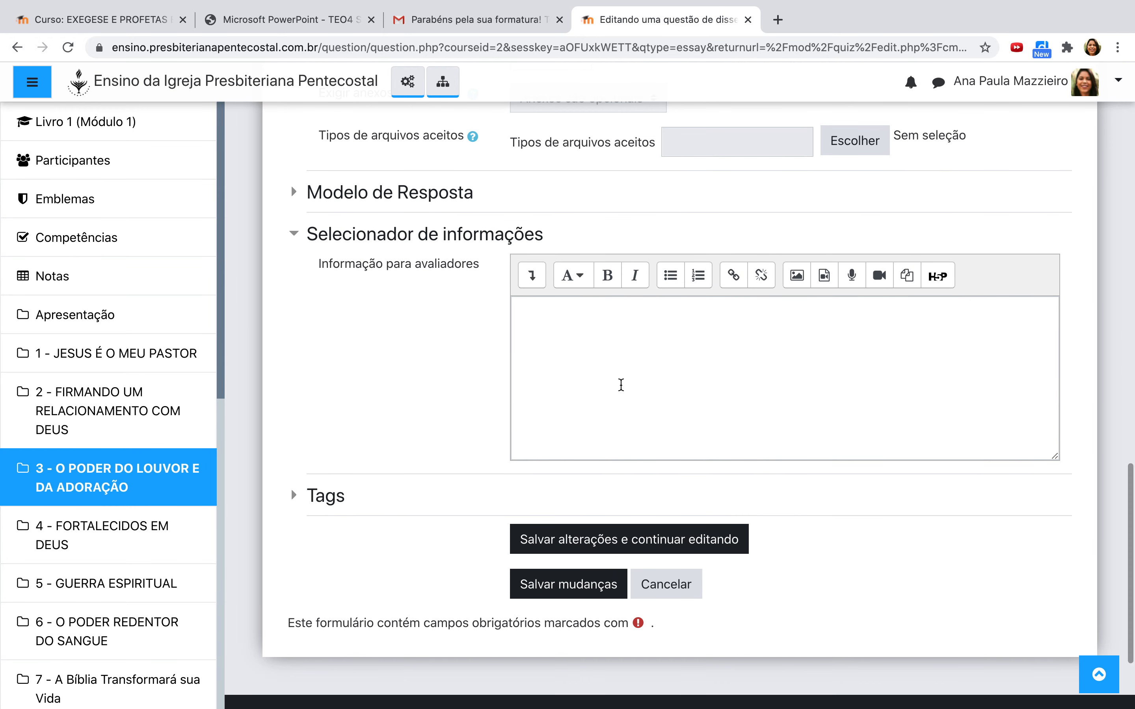
left_click(545, 586)
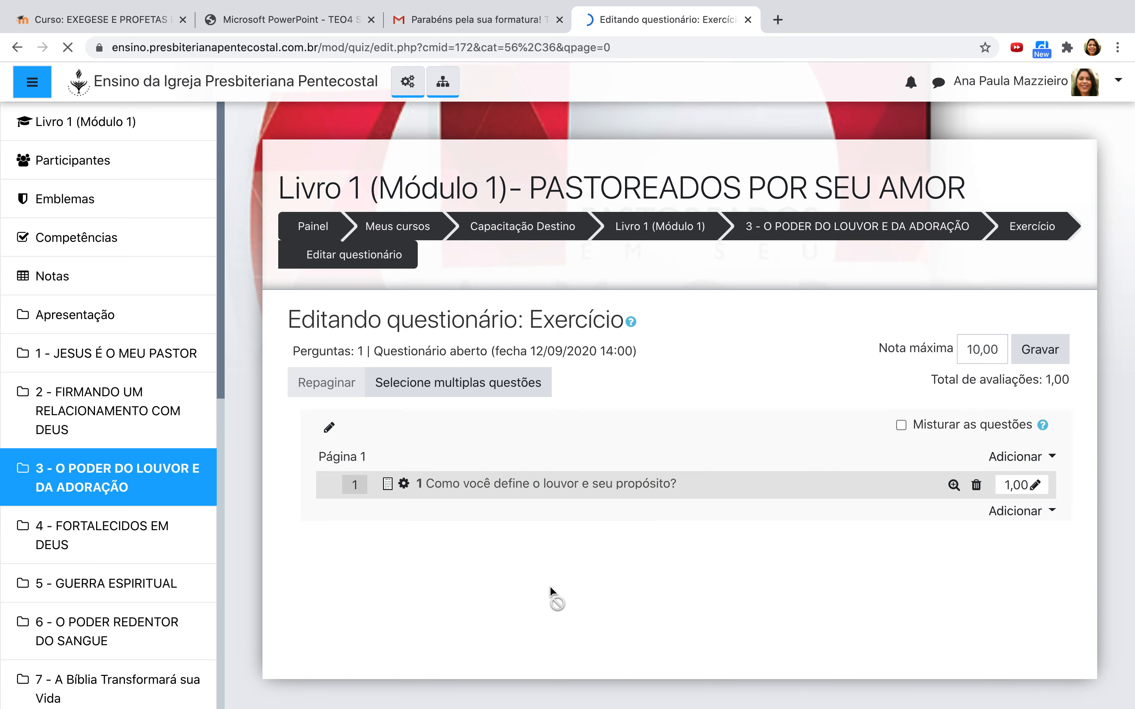
Step: Add a new question of type Múltipla escolha after the essay question in the Exercício quiz
left_click(1020, 511)
left_click(960, 536)
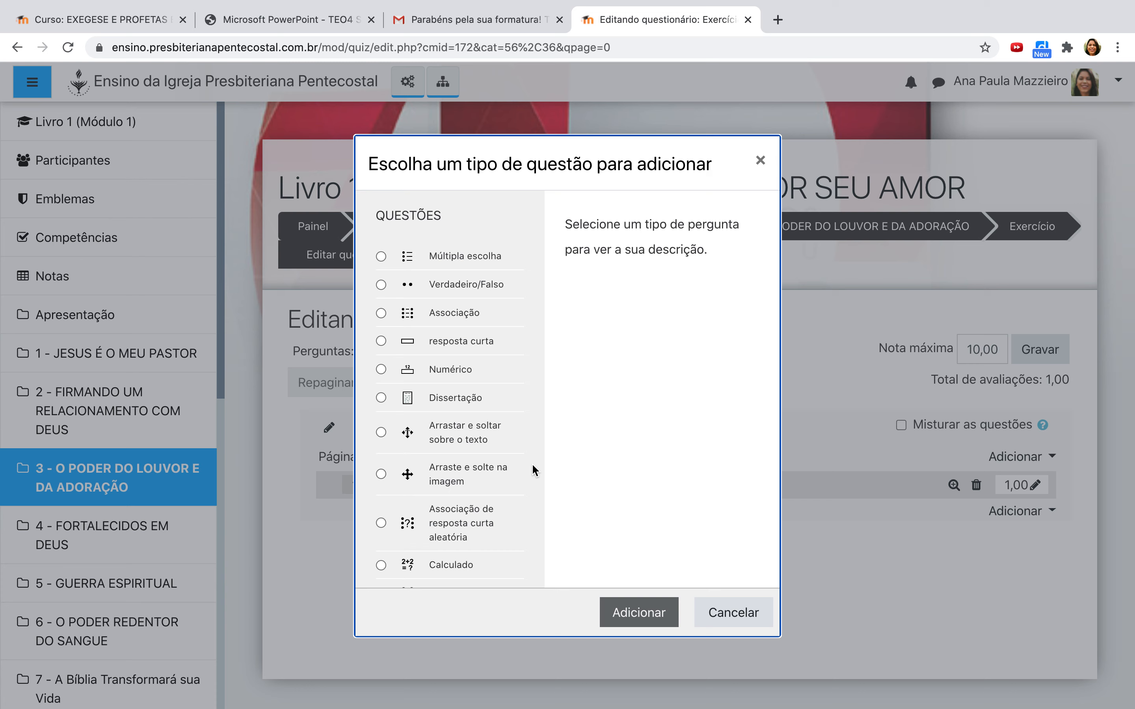
left_click(458, 263)
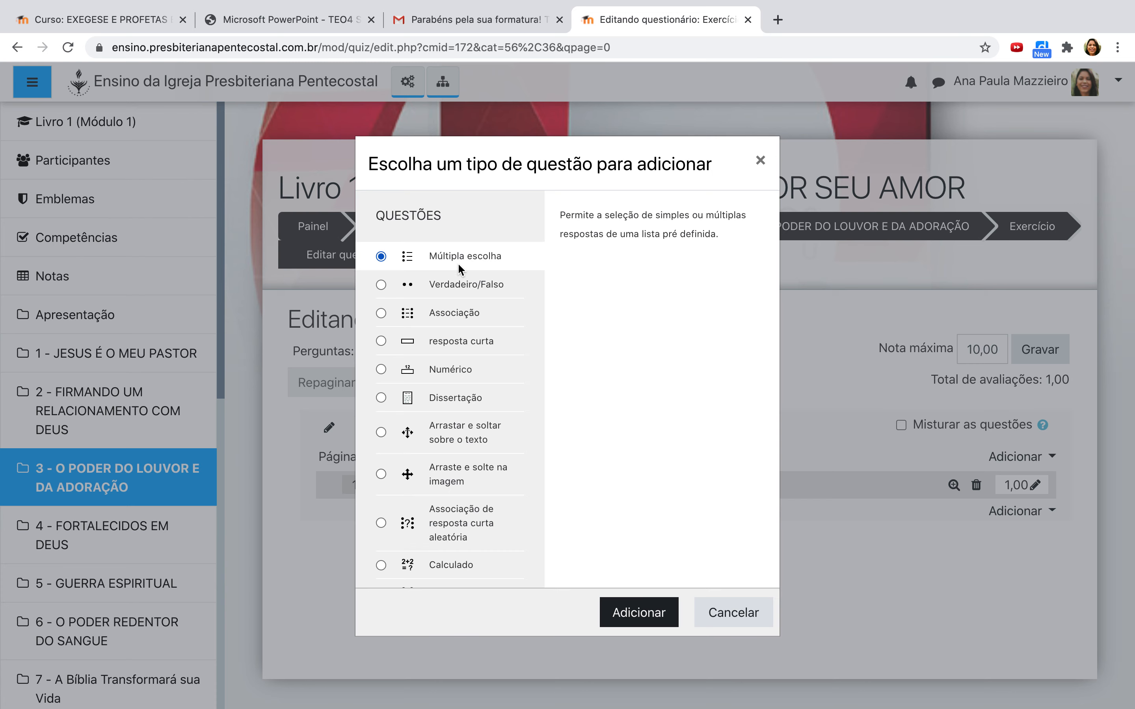
left_click(625, 614)
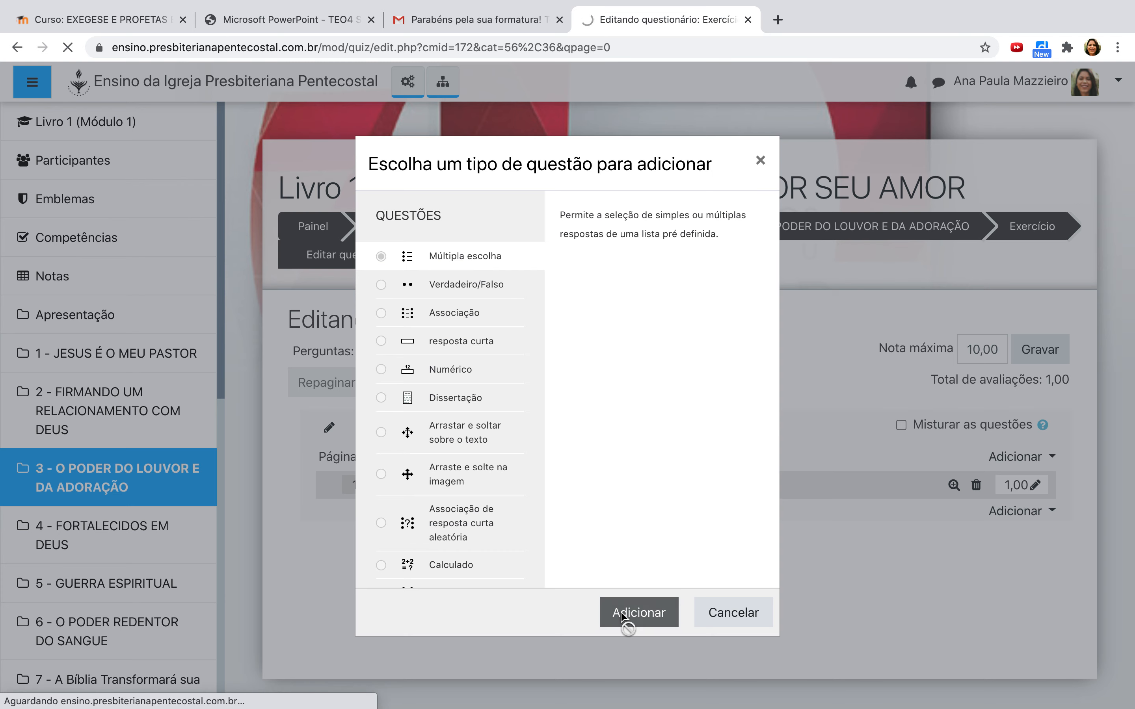
Step: Name the multiple-choice question 2 and enter the question text "Enquanto Deus se dedicava à criação, o que os anjos estavam fazendo?"
left_click(600, 451)
type("2")
left_click(599, 603)
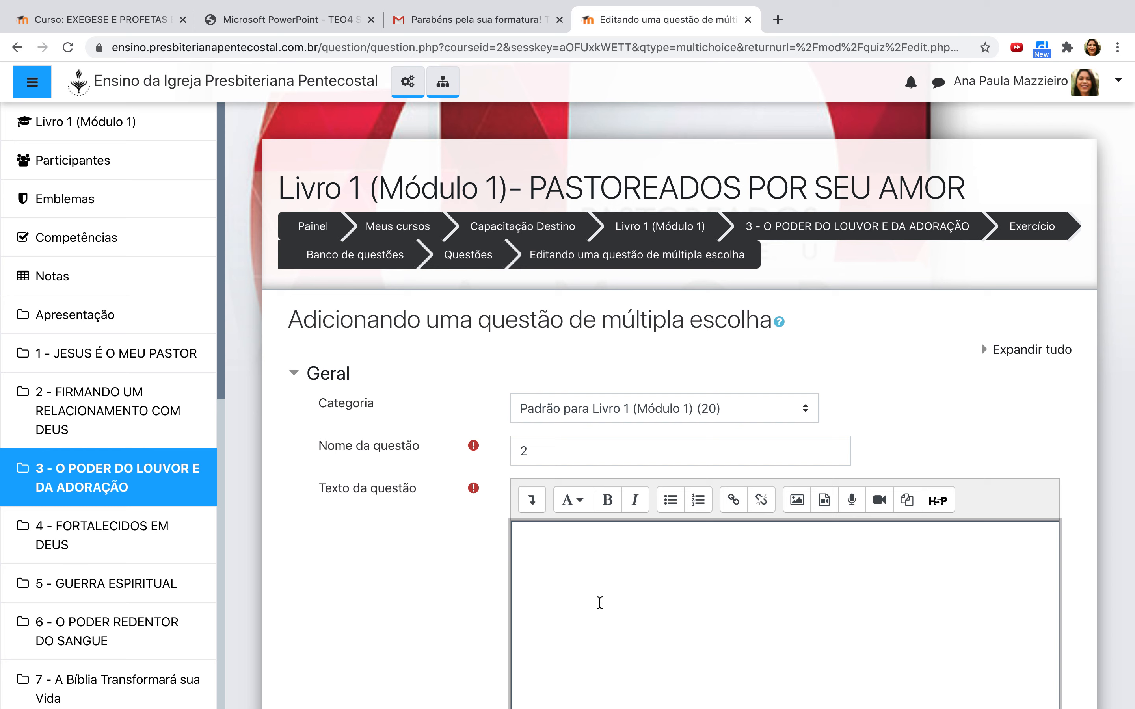
left_click(529, 574)
type("Enquanto Deus se dedicava à")
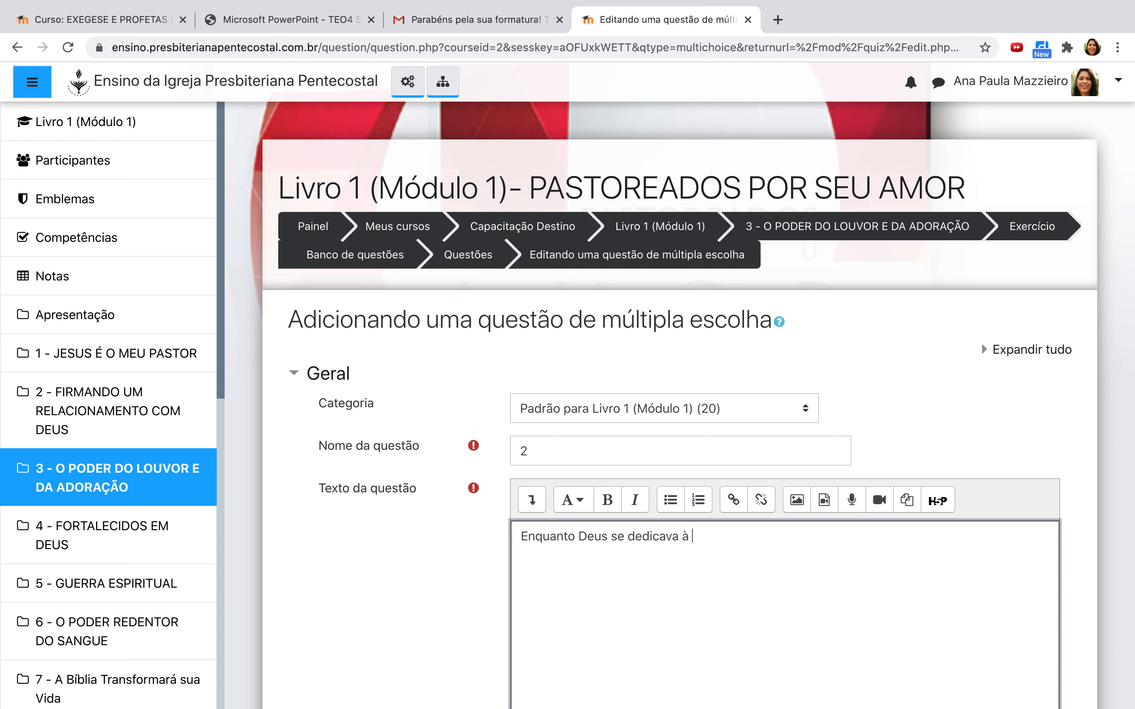
type(" cria'ção , o que os anjos estavam fazendo?")
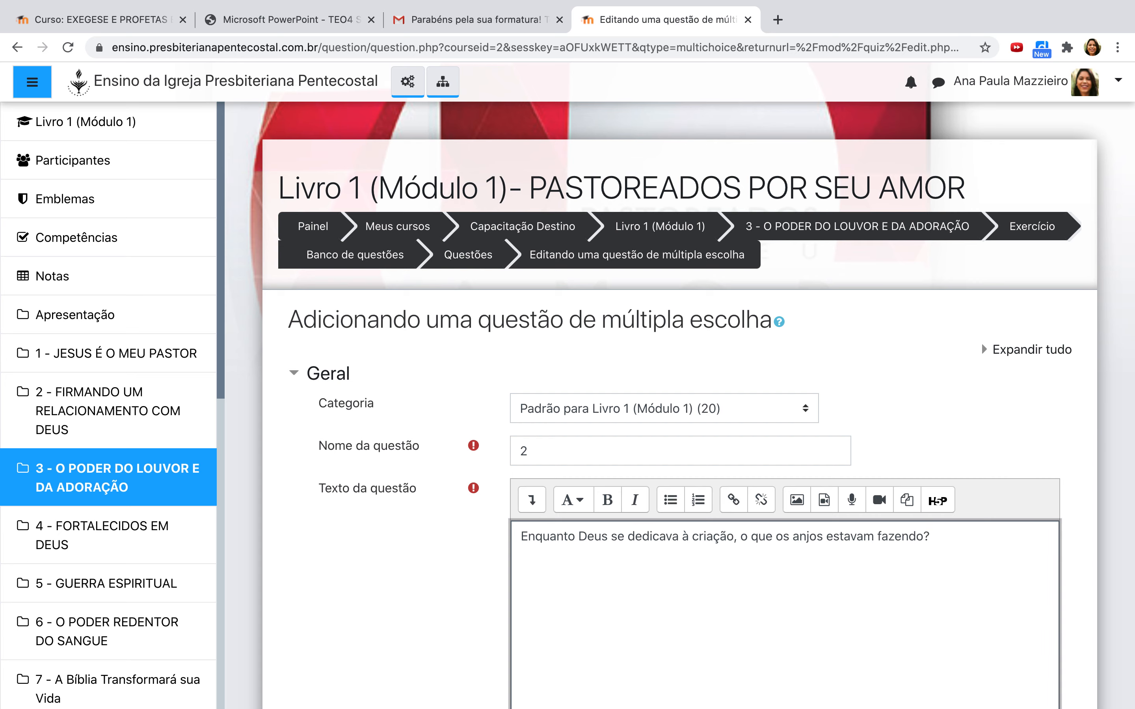
Step: Set the question to Múltiplas respostas permitidas and check the available numbering formats for the choices
scroll(480, 555, "down", 10)
scroll(452, 453, "down", 5)
scroll(447, 451, "down", 4)
scroll(447, 451, "up", 4)
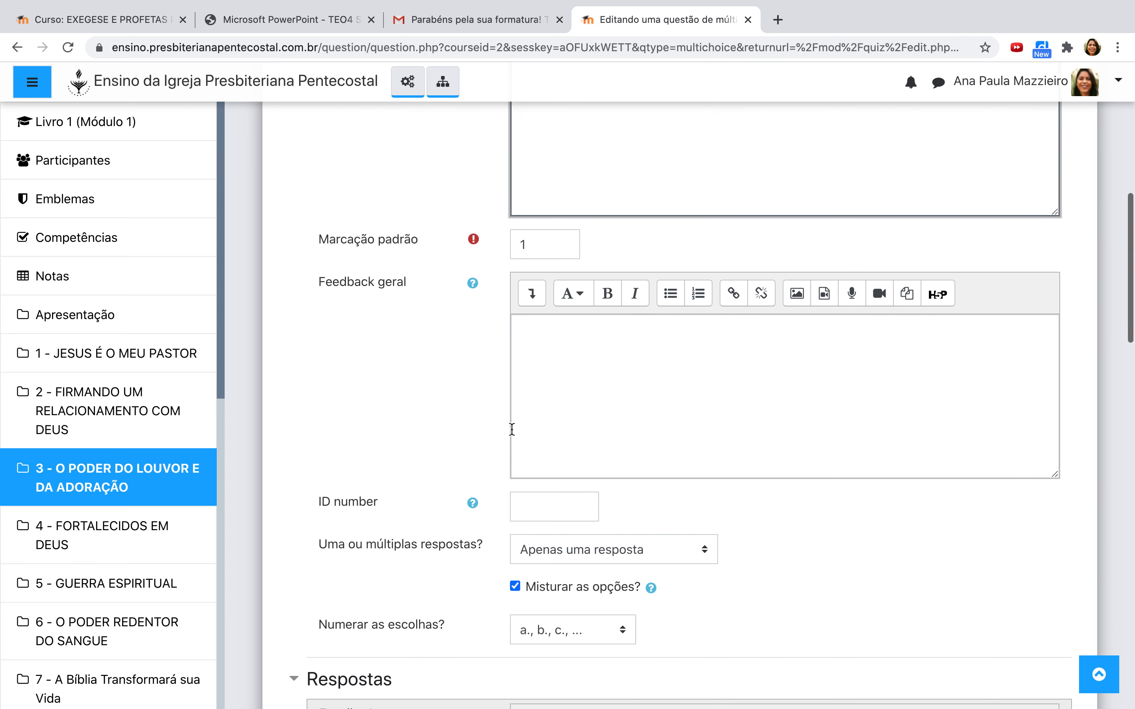
scroll(512, 429, "down", 10)
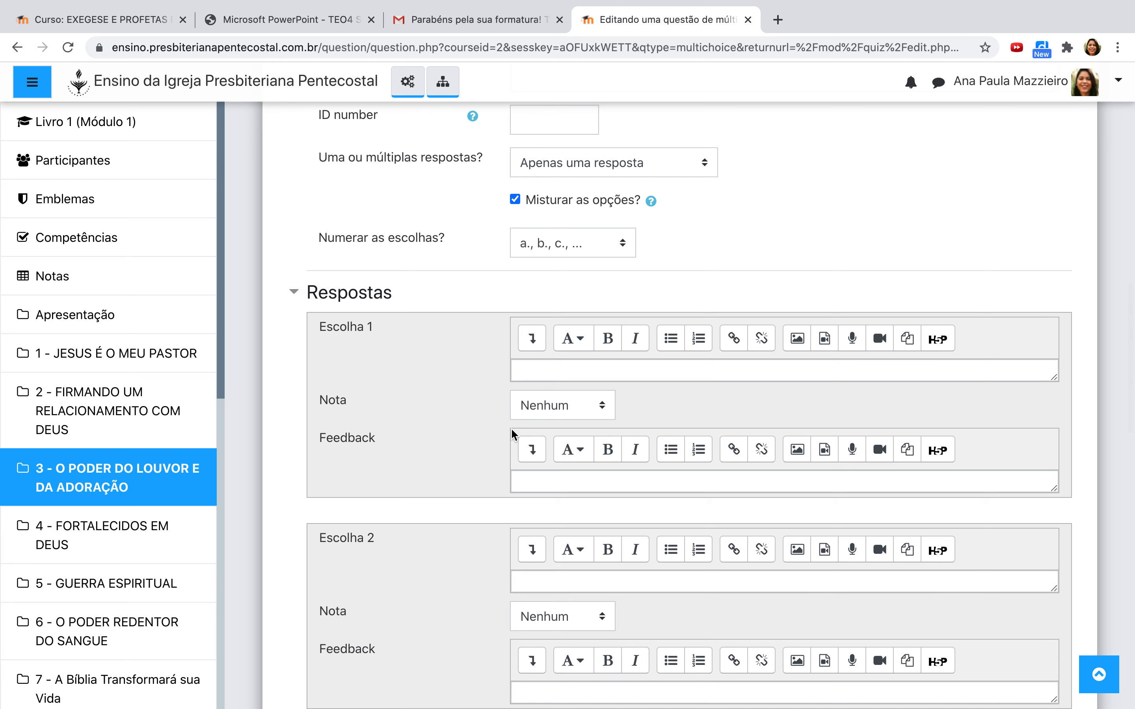
scroll(511, 429, "up", 1)
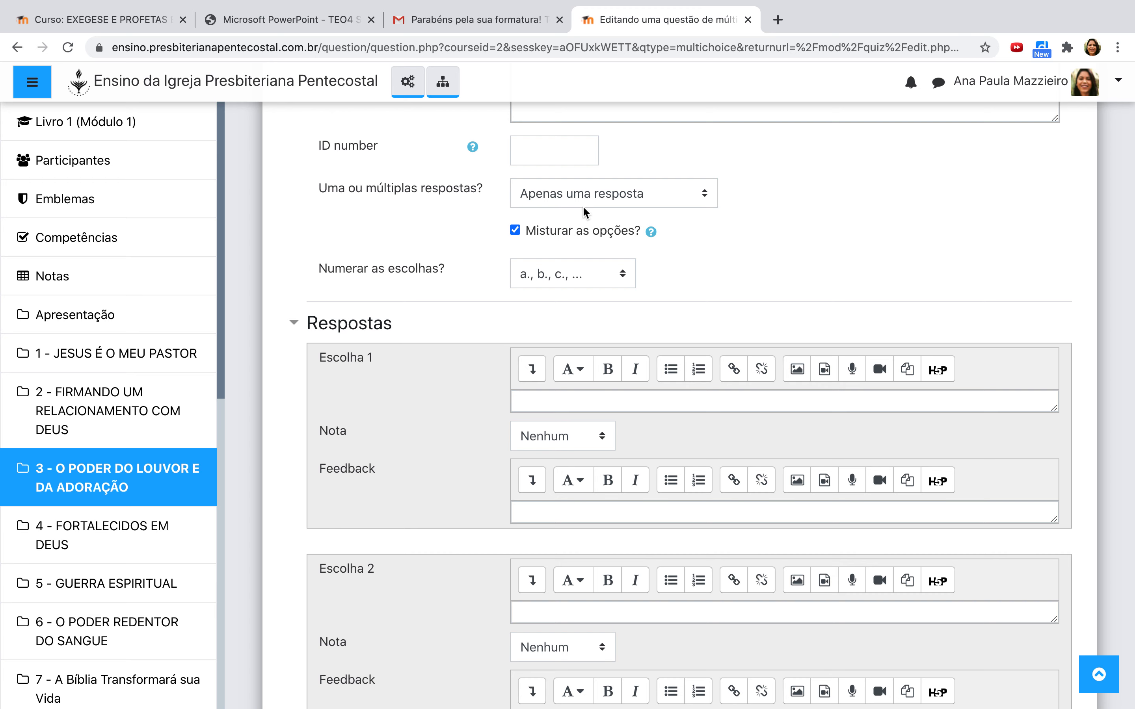
scroll(583, 206, "down", 1)
left_click(608, 187)
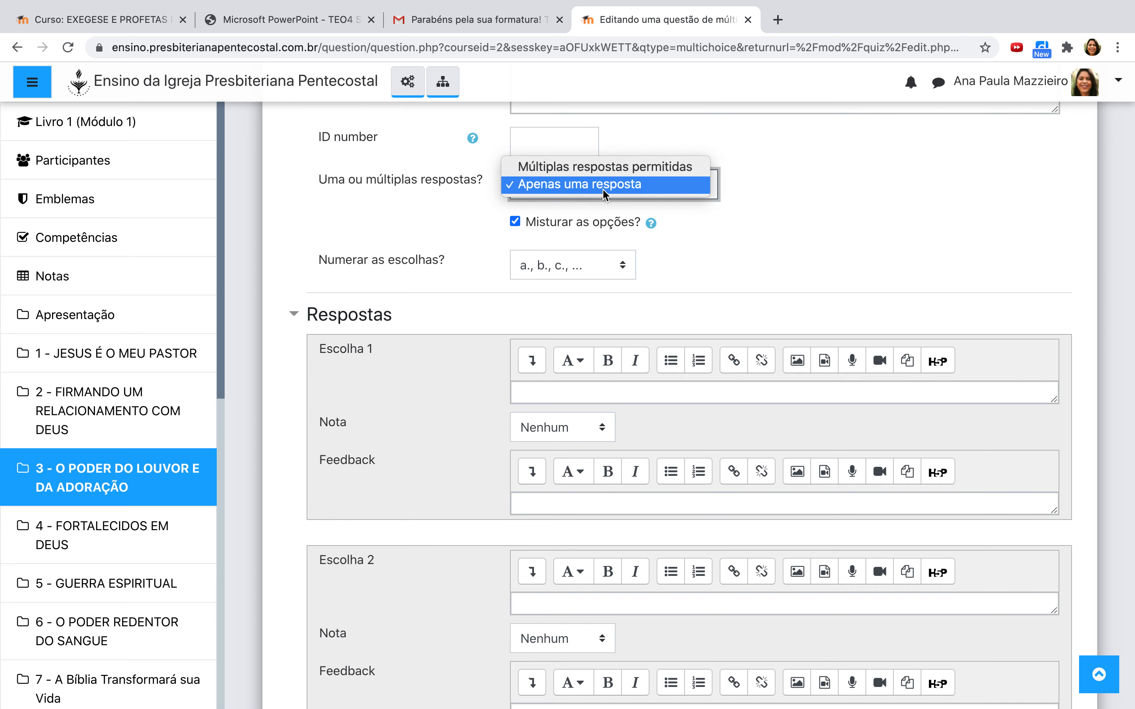
left_click(598, 167)
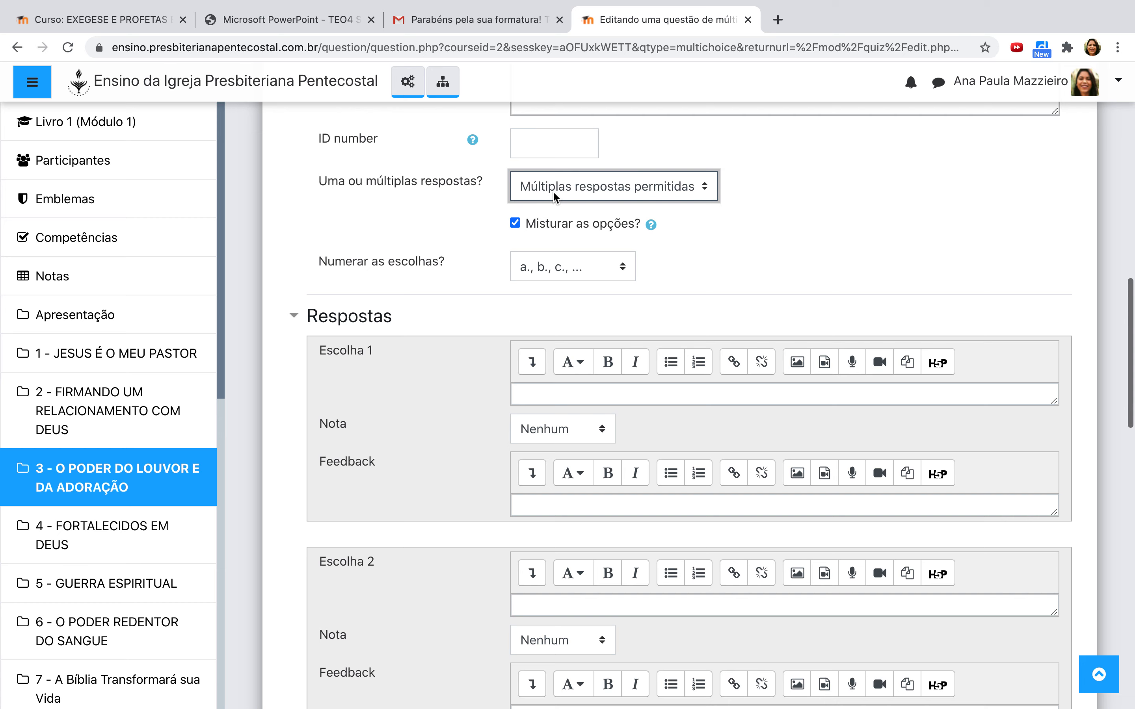
scroll(733, 198, "down", 1)
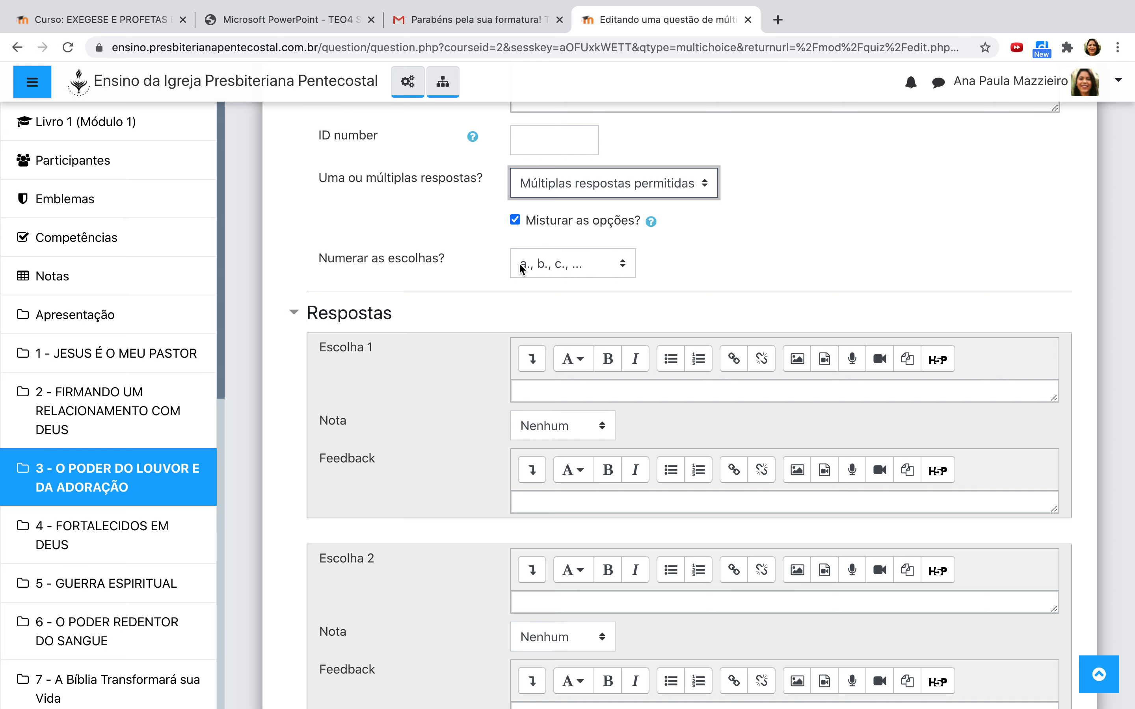
left_click(581, 271)
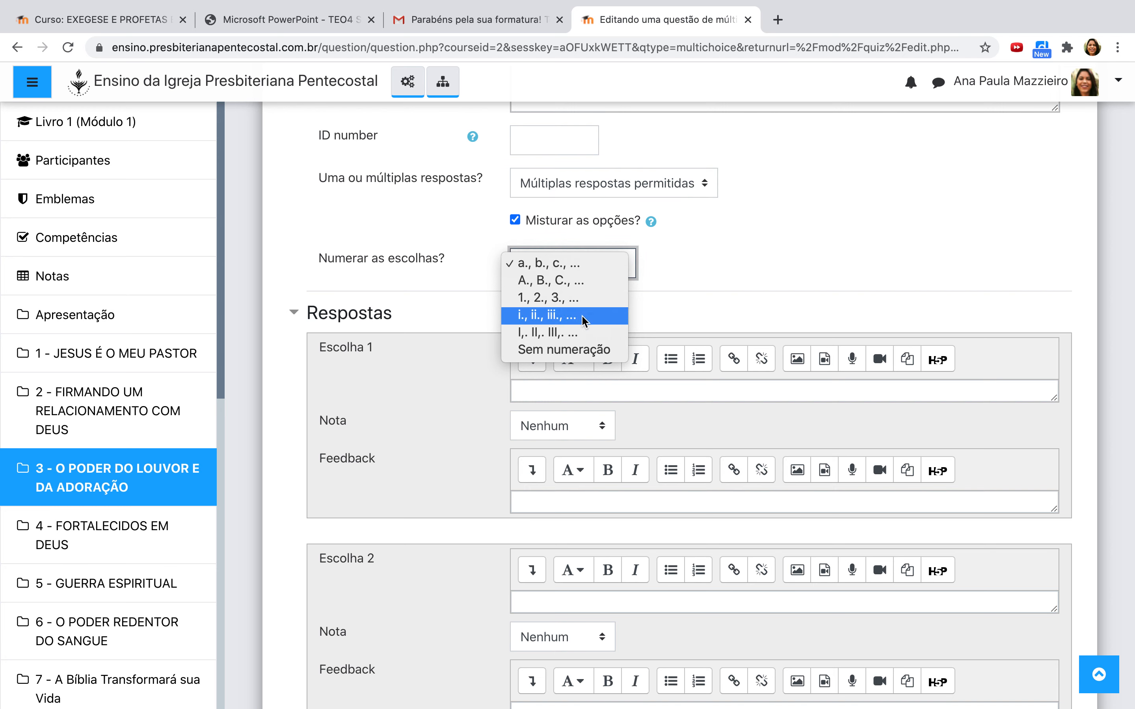
left_click(713, 270)
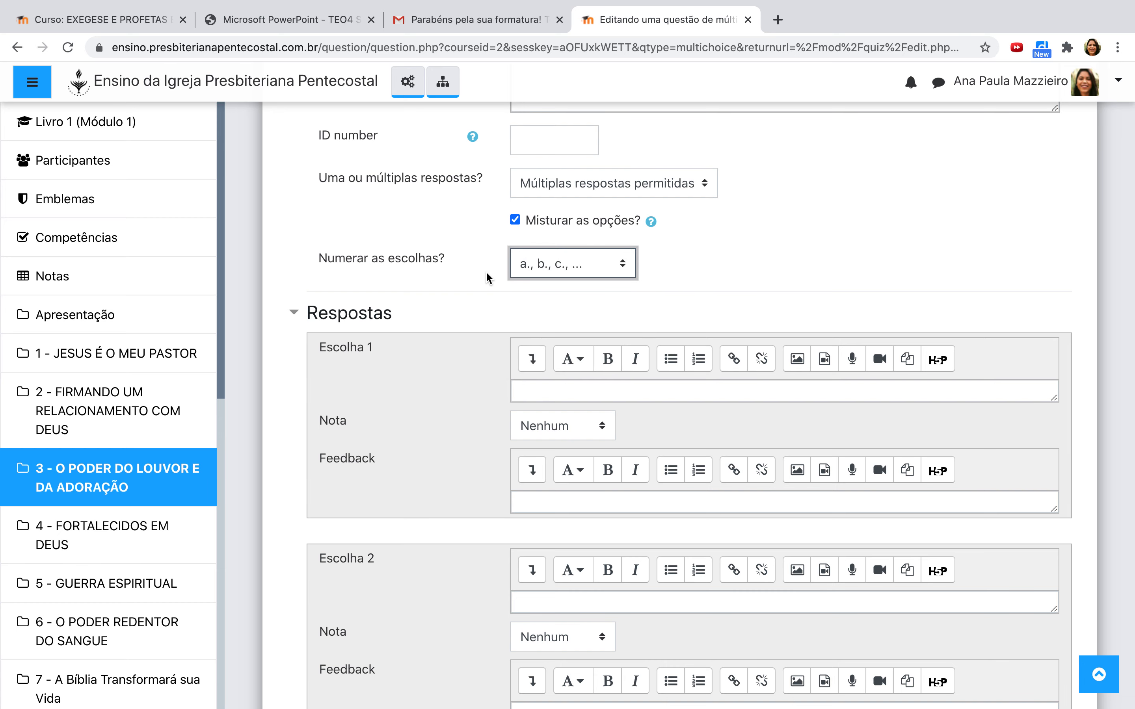
Step: Enter "Louvando" as answer choice 1 and "Dançando" as answer choice 2
scroll(715, 285, "down", 3)
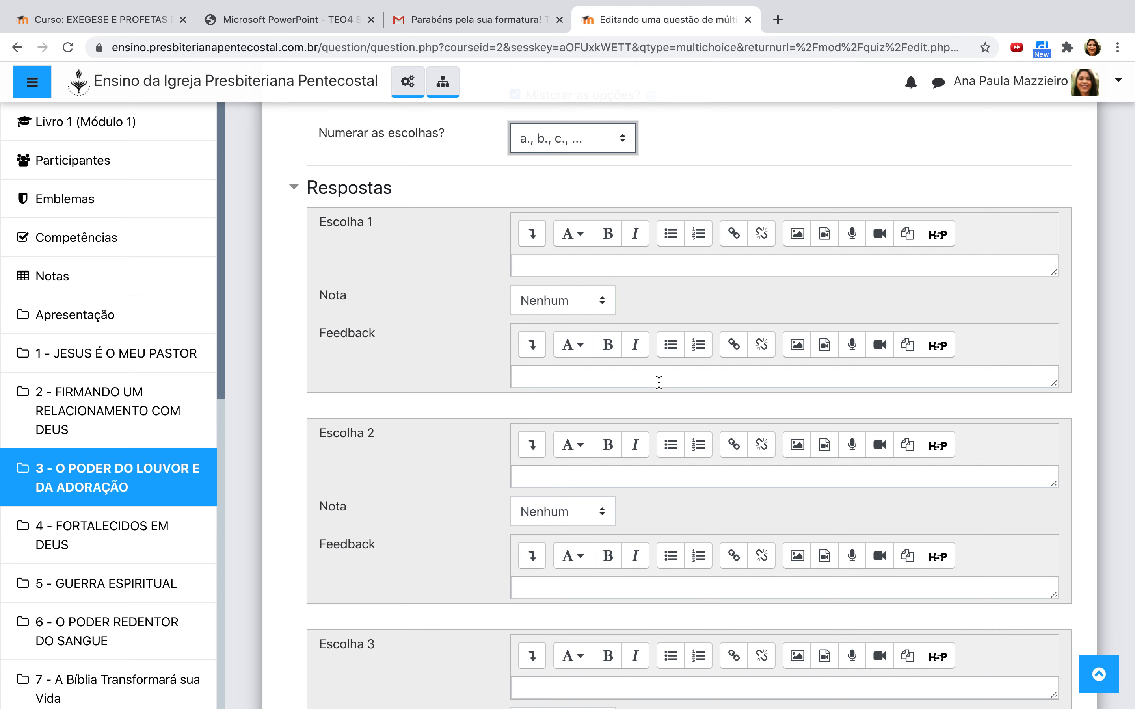
scroll(621, 396, "down", 5)
scroll(601, 398, "up", 2)
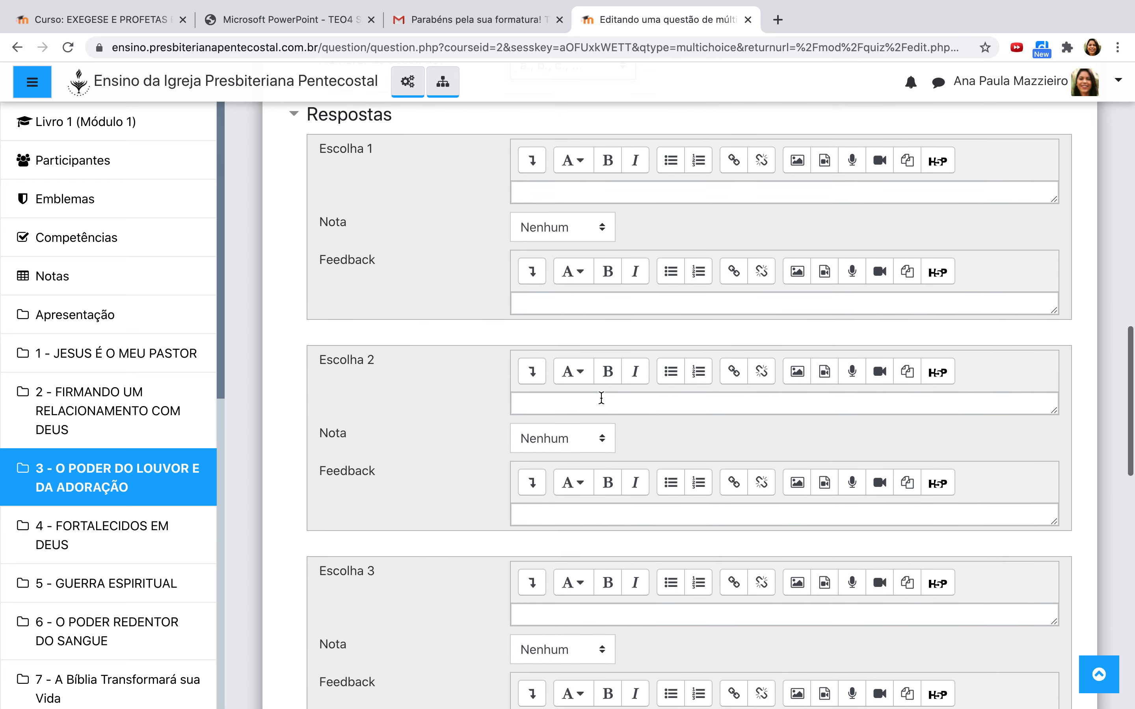
scroll(601, 398, "up", 1)
left_click(553, 209)
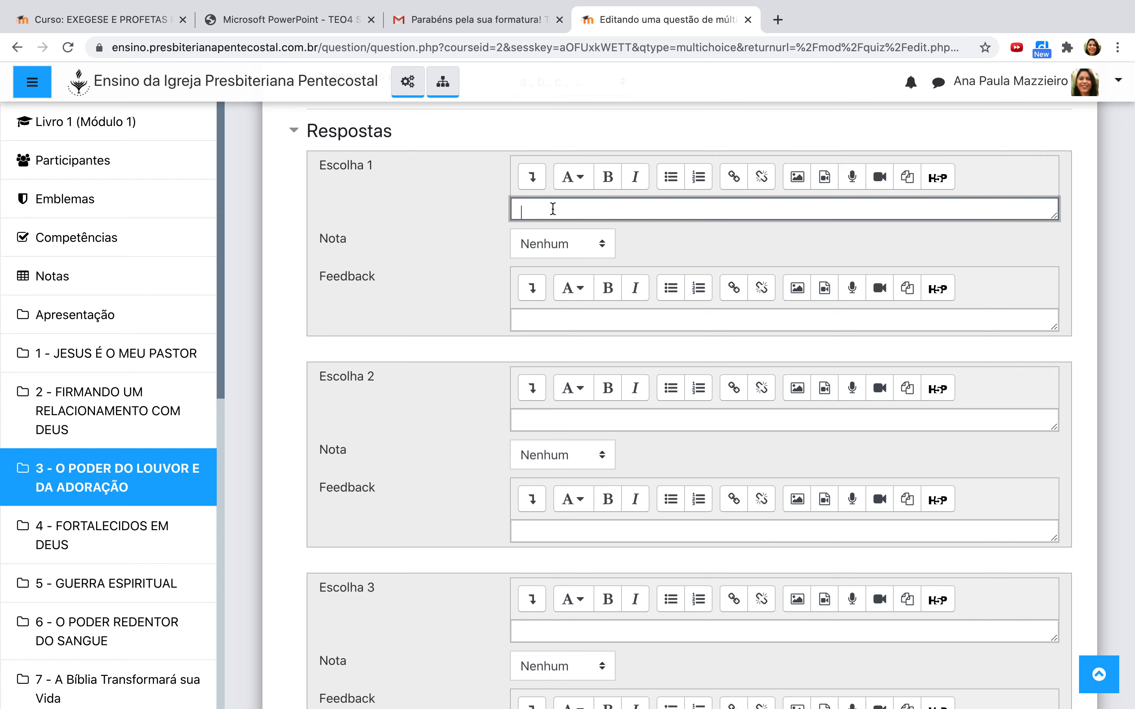
type("Louvando")
left_click(576, 424)
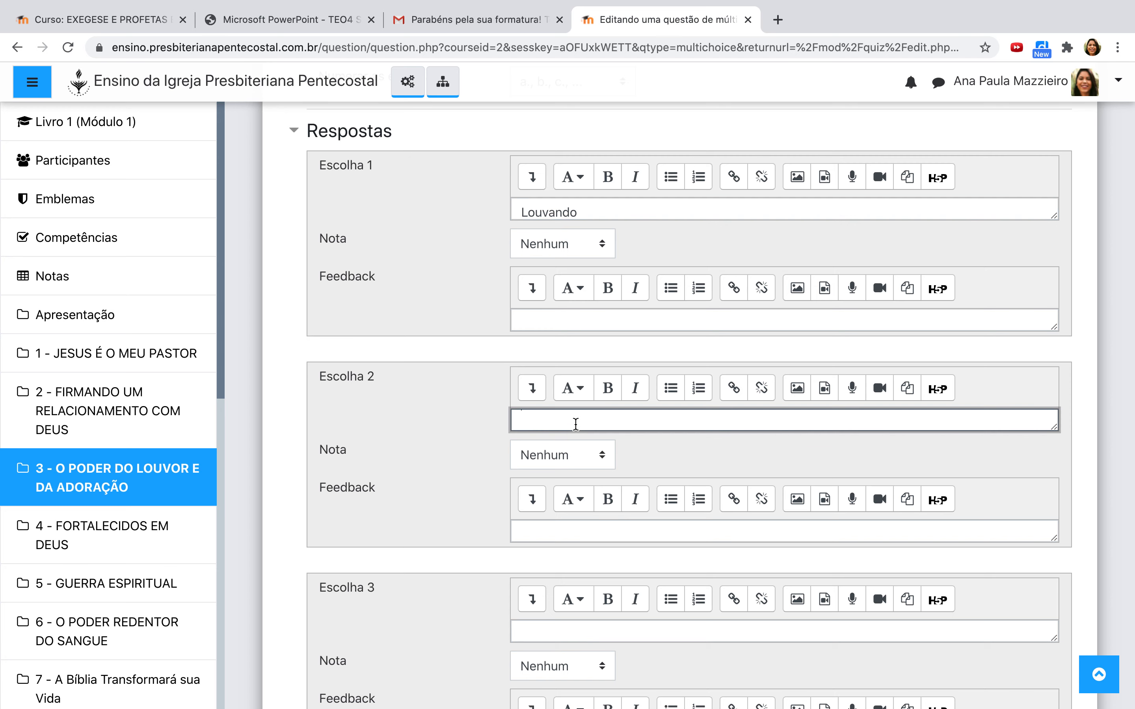
type("Dançando")
Step: Set the grade of both the Louvando and Dançando choices to 50%
left_click(603, 240)
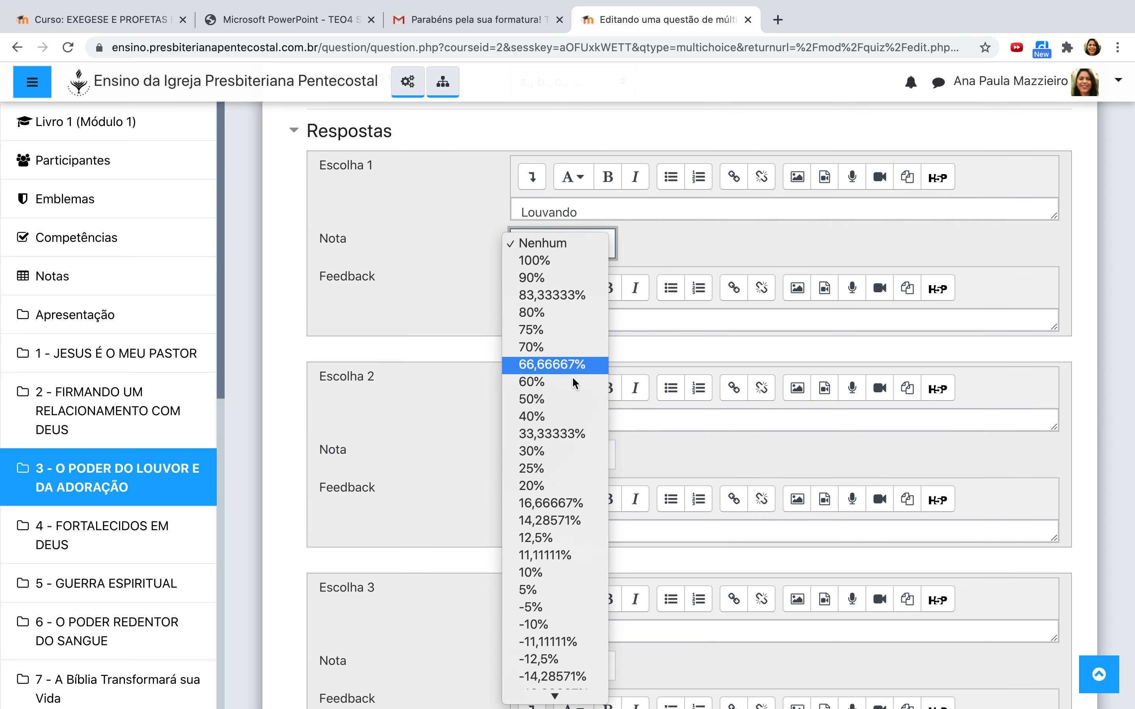
left_click(572, 399)
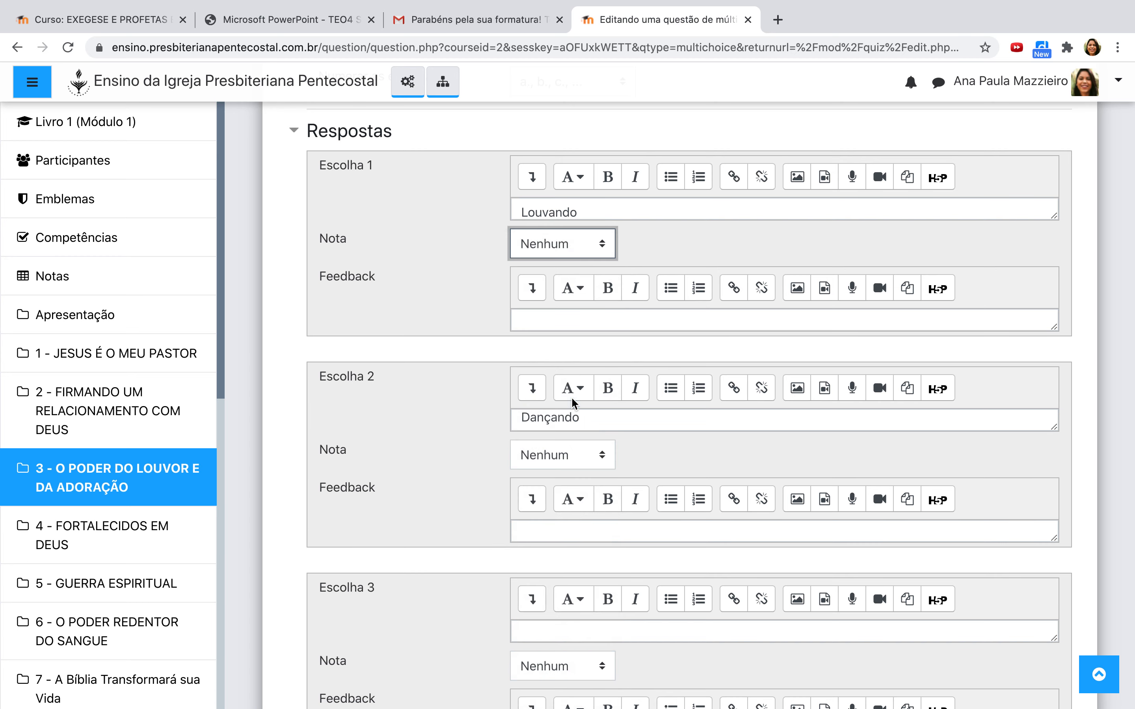
left_click(596, 468)
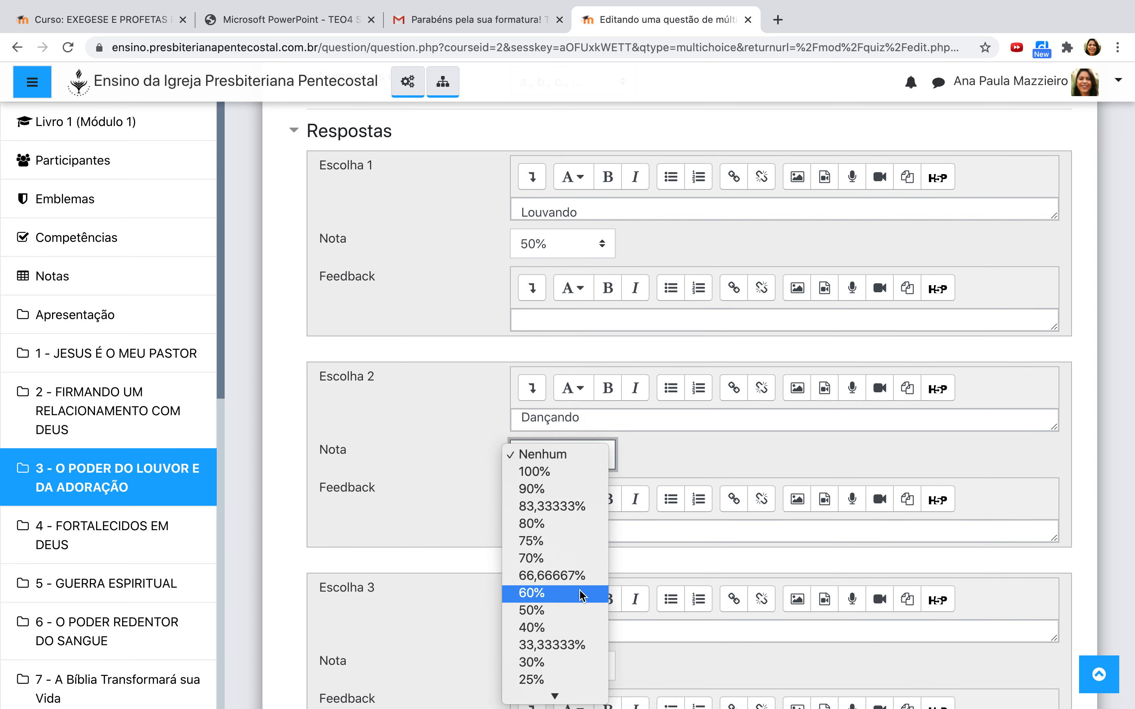
scroll(582, 595, "down", 3)
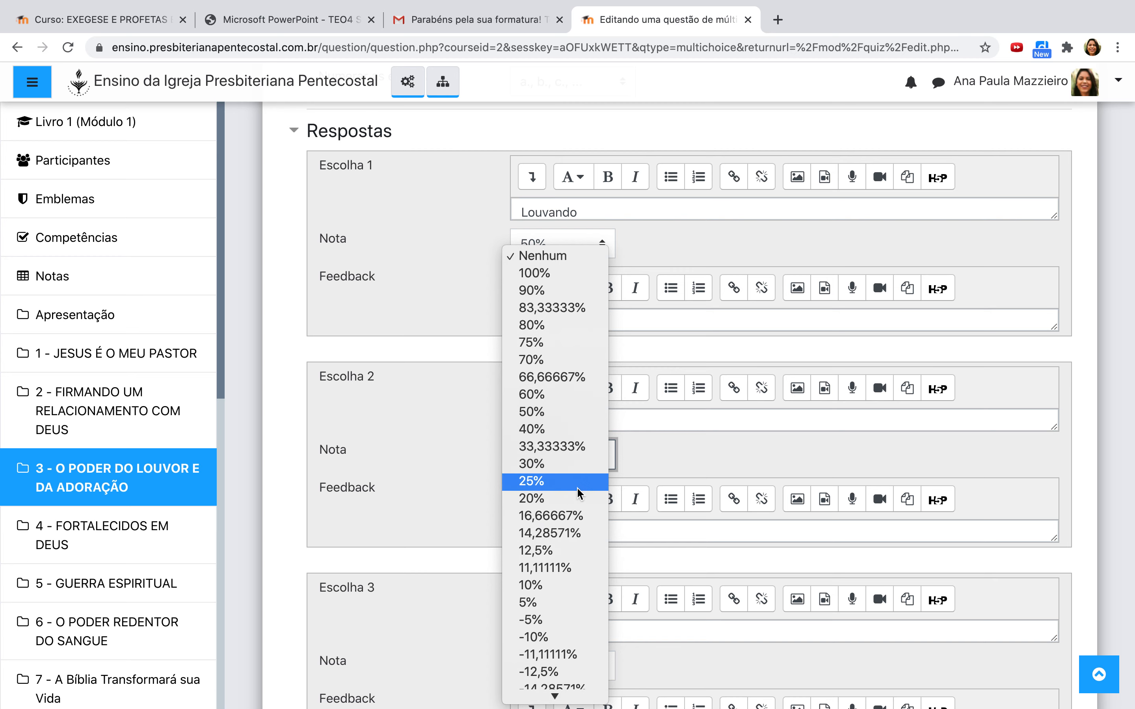
left_click(577, 411)
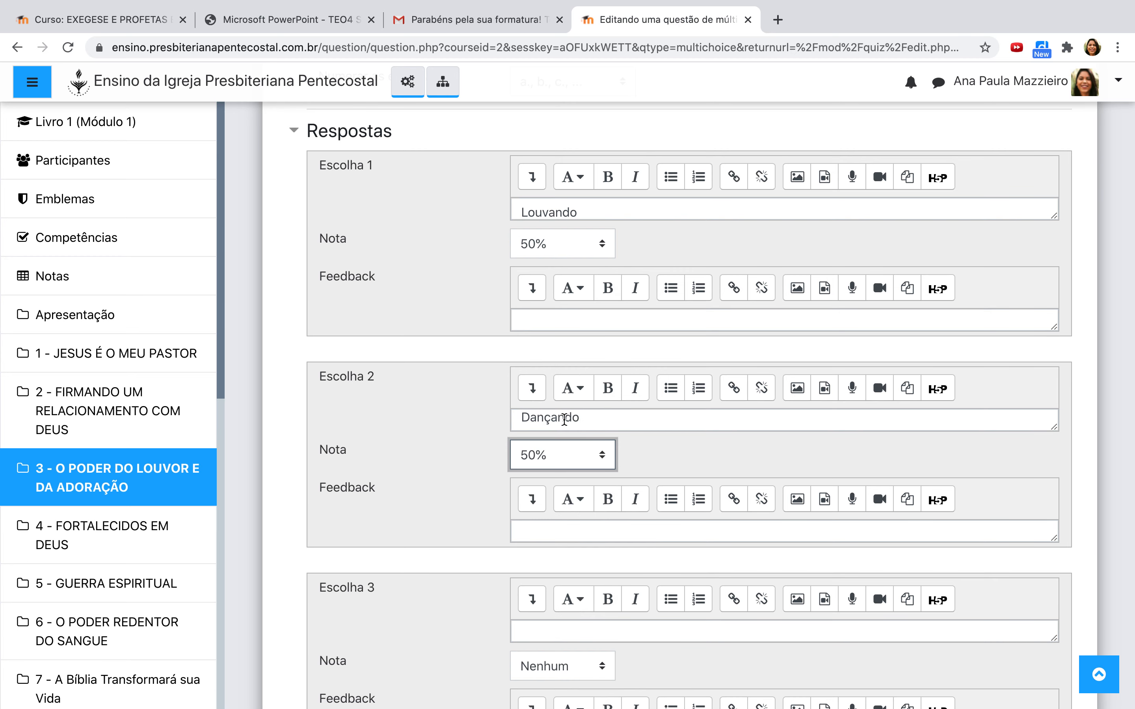
left_click(479, 457)
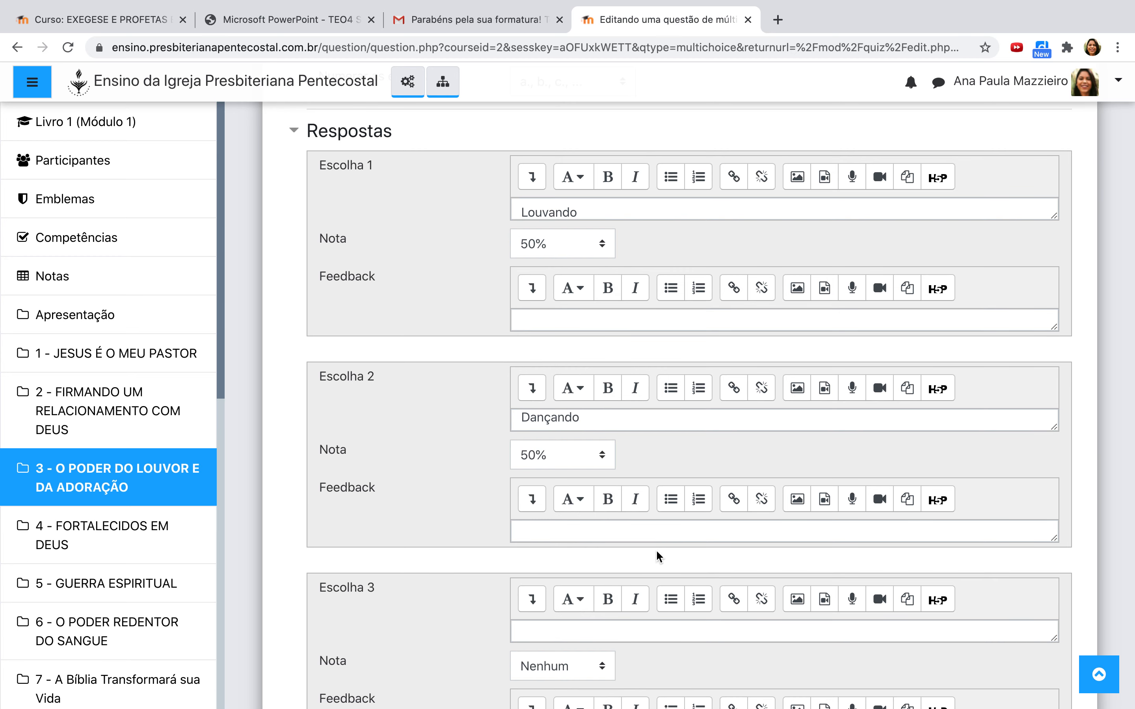
Step: Enter "Orando" as answer choice 3, leaving it without a grade
scroll(656, 550, "down", 5)
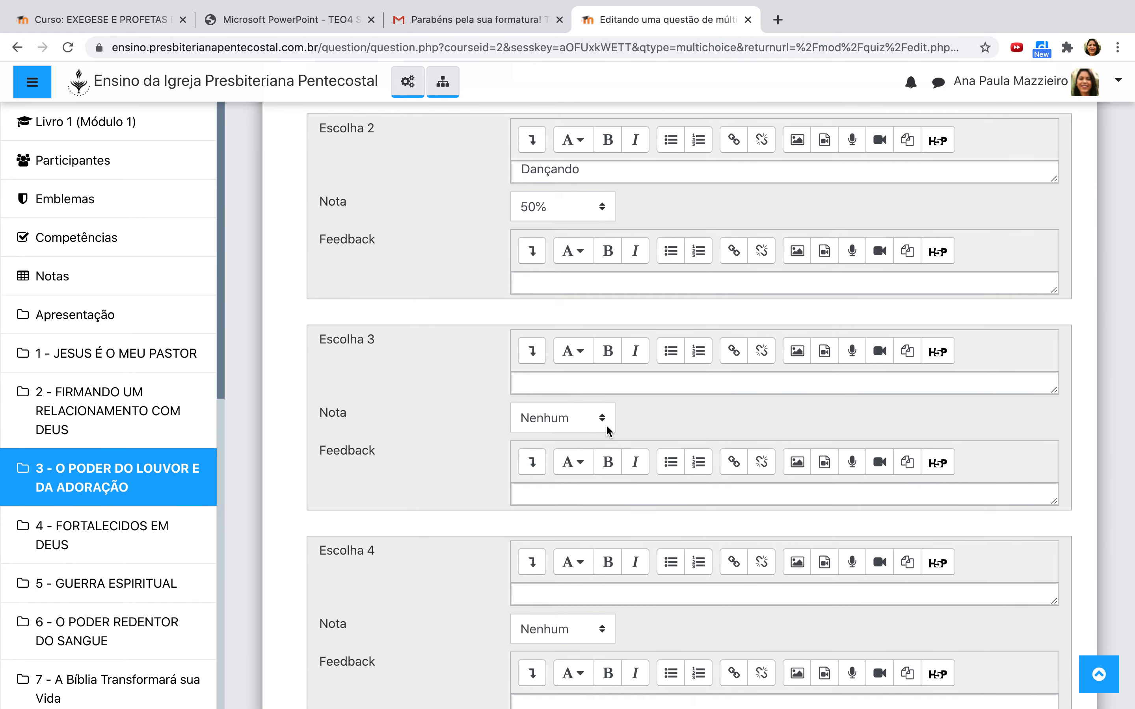
left_click(609, 384)
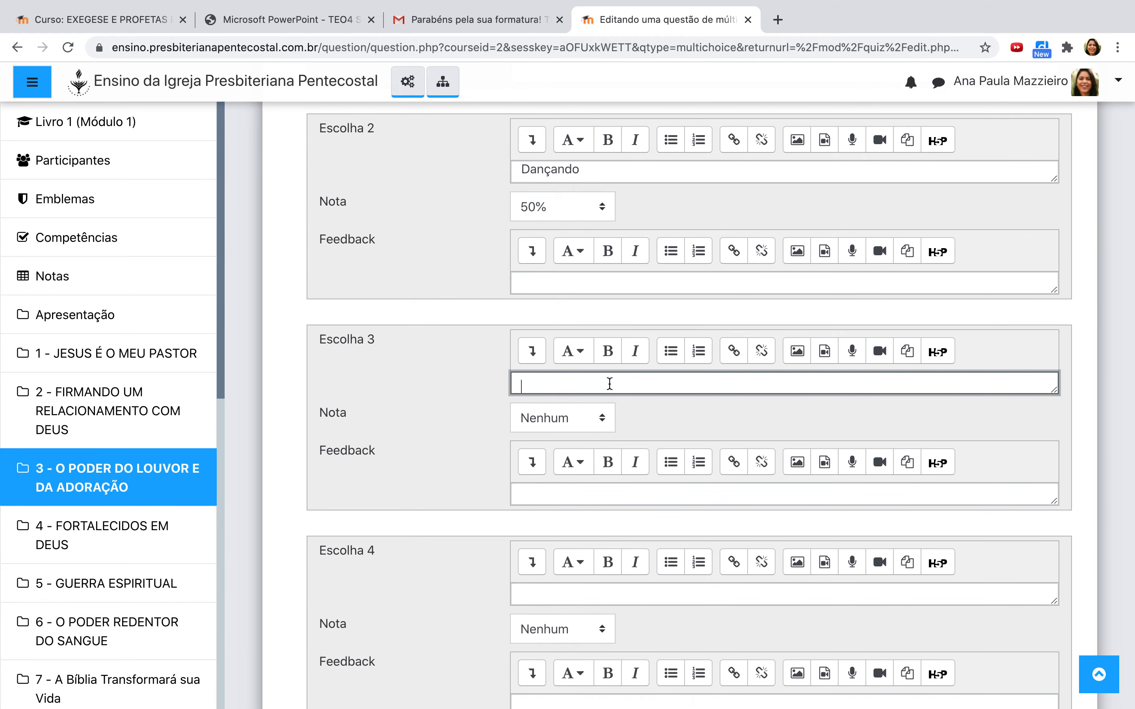
scroll(464, 211, "up", 5)
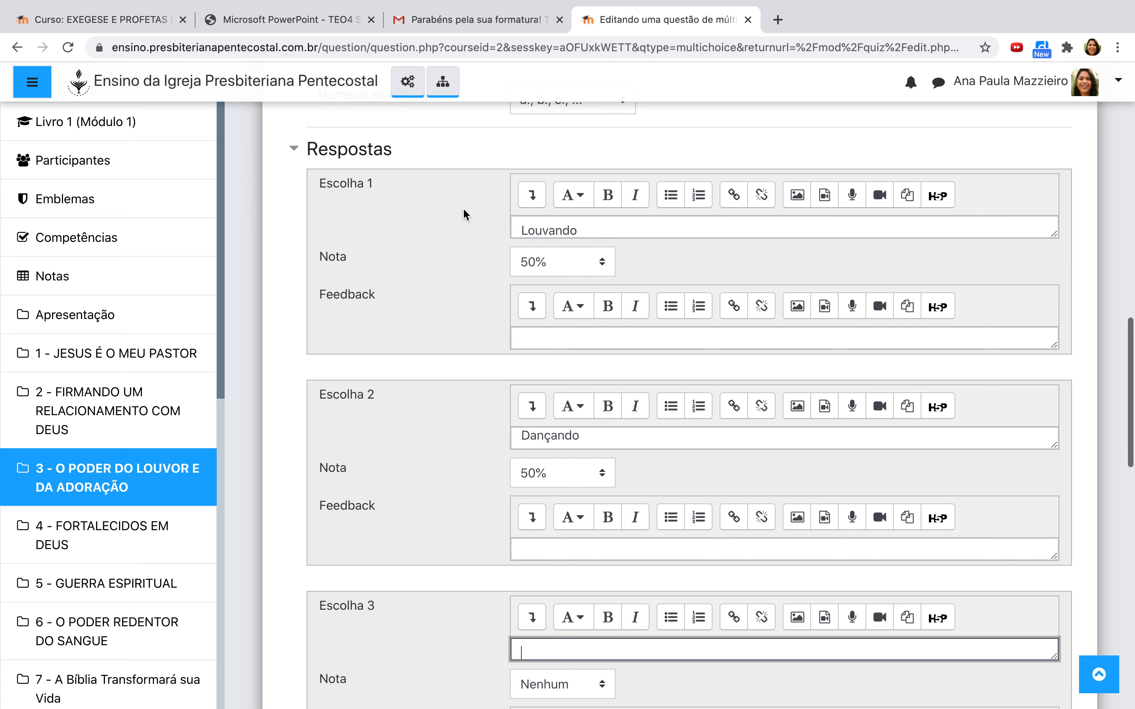
scroll(438, 456, "down", 3)
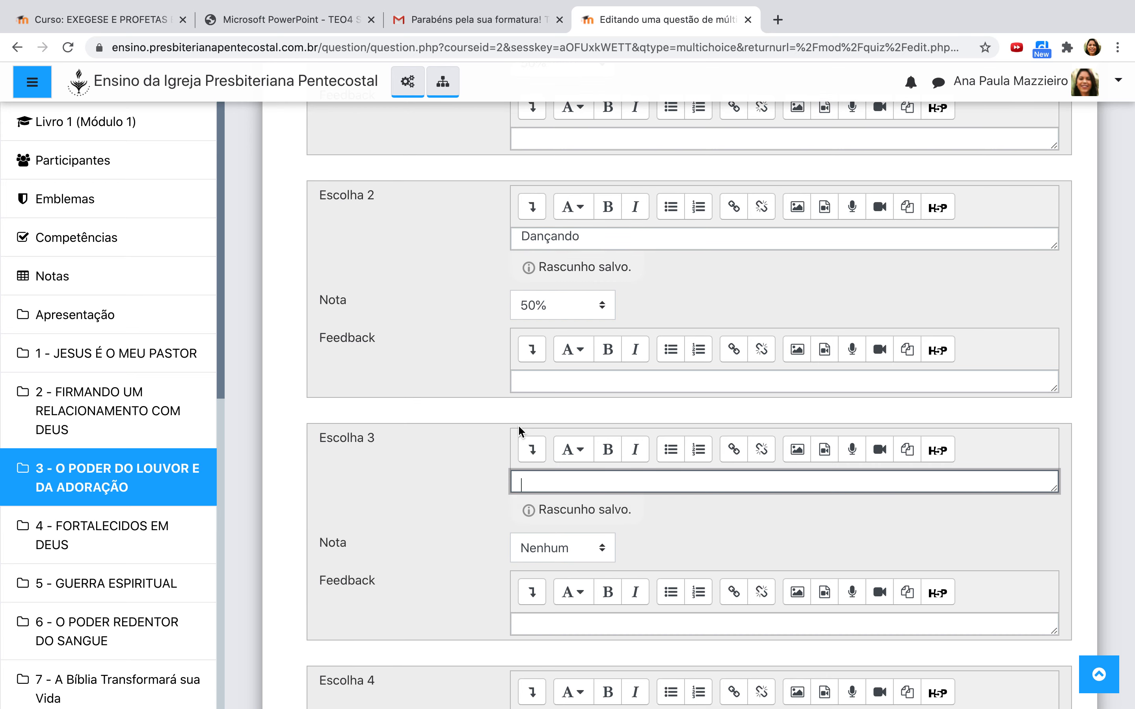
scroll(604, 278, "up", 1)
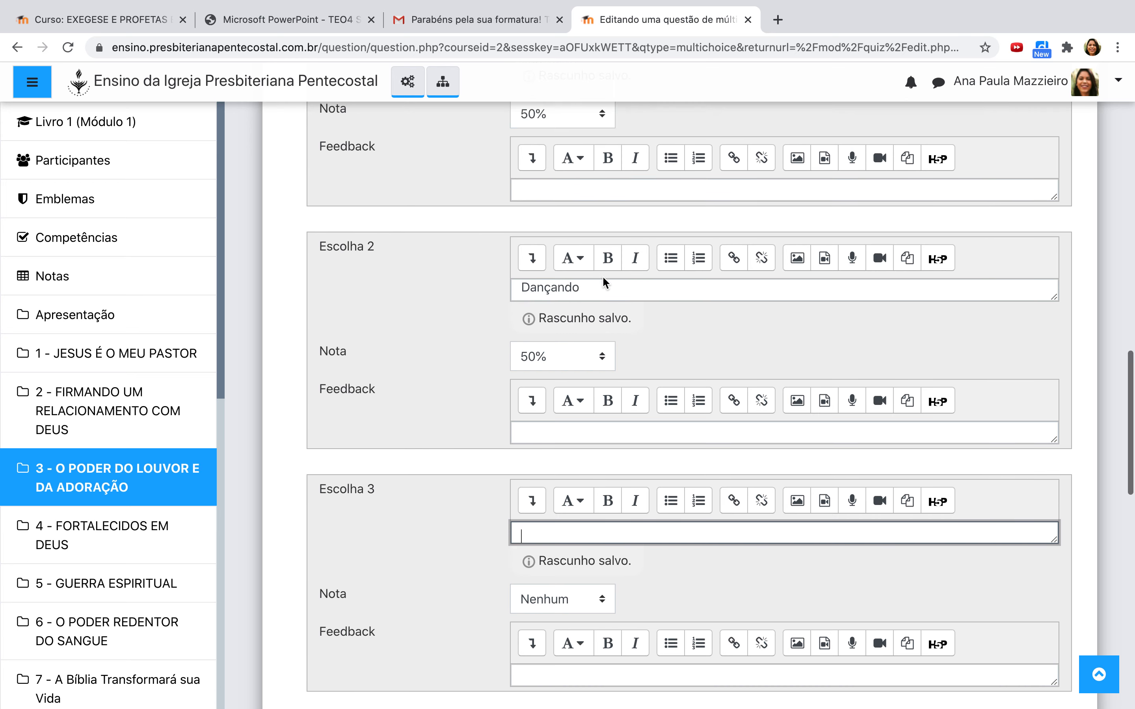
scroll(602, 276, "up", 4)
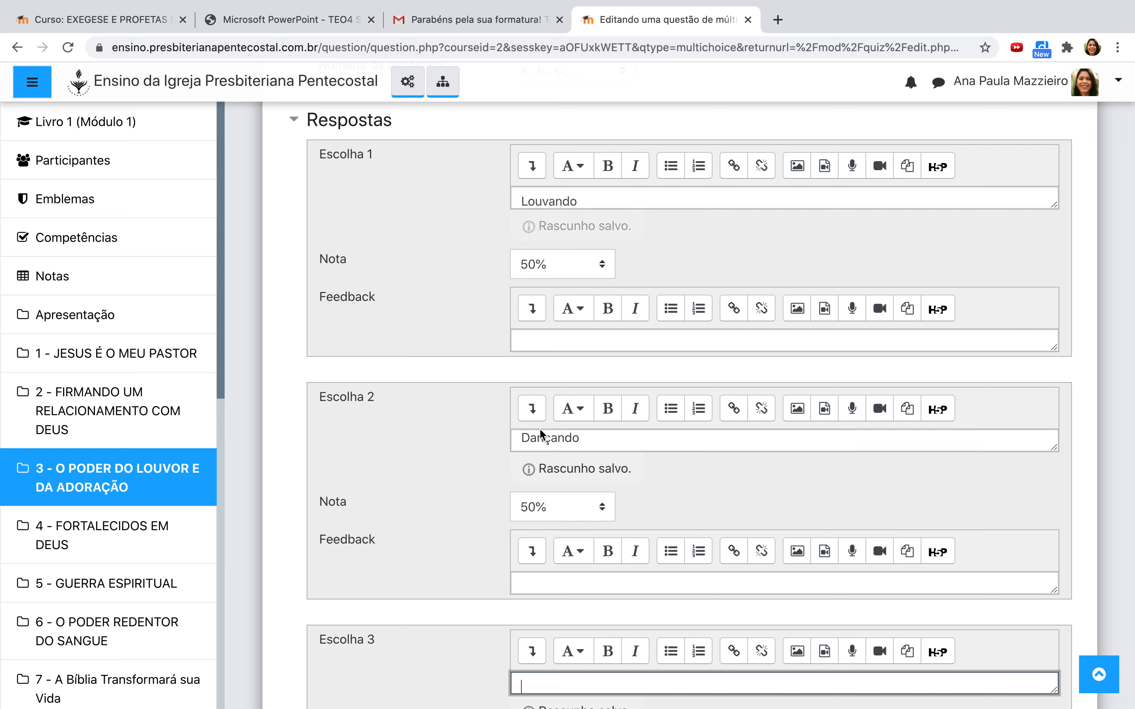
scroll(538, 507, "down", 4)
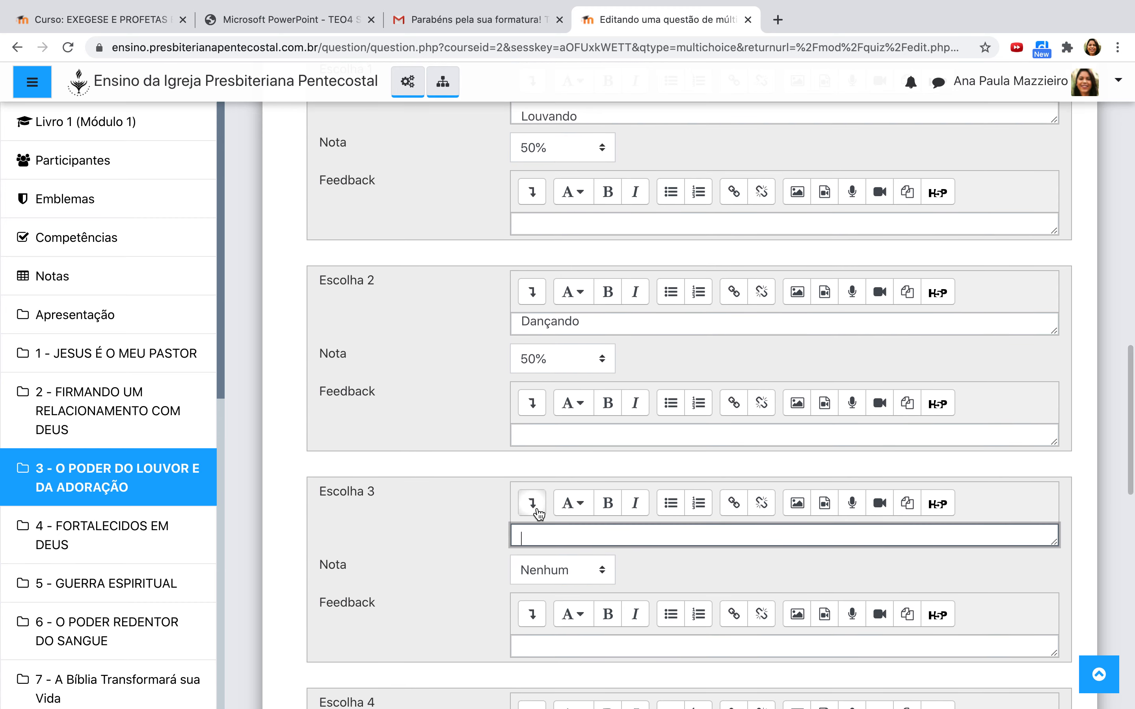
scroll(538, 513, "down", 4)
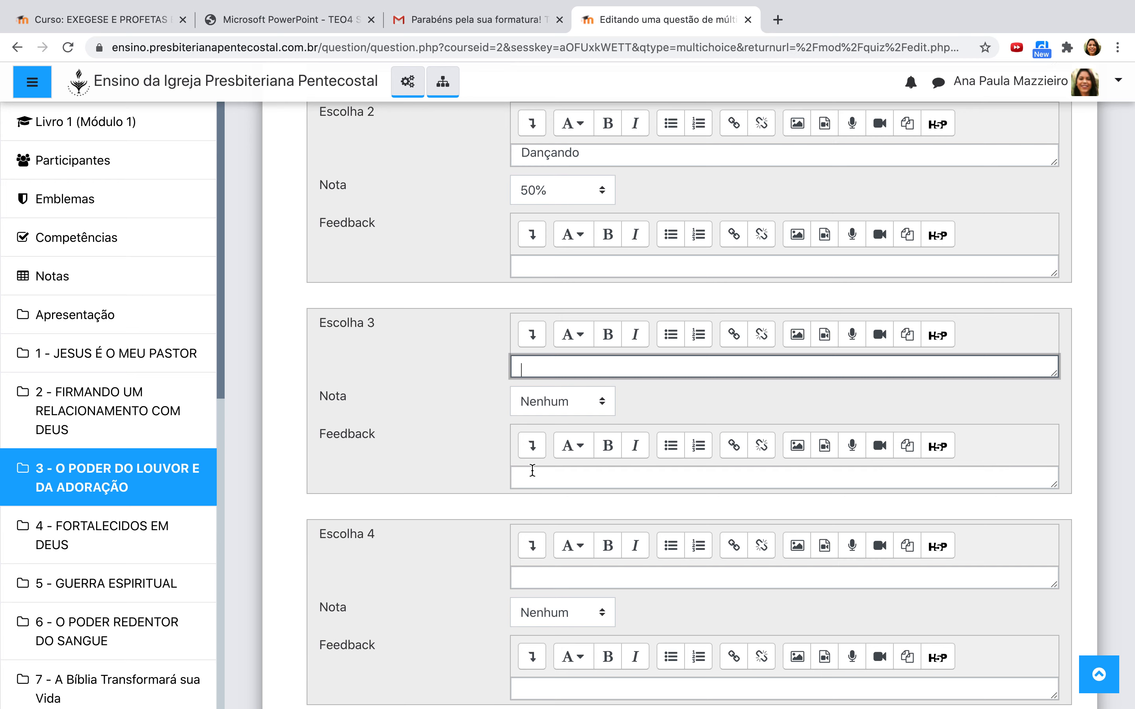
scroll(532, 462, "up", 5)
scroll(535, 461, "down", 2)
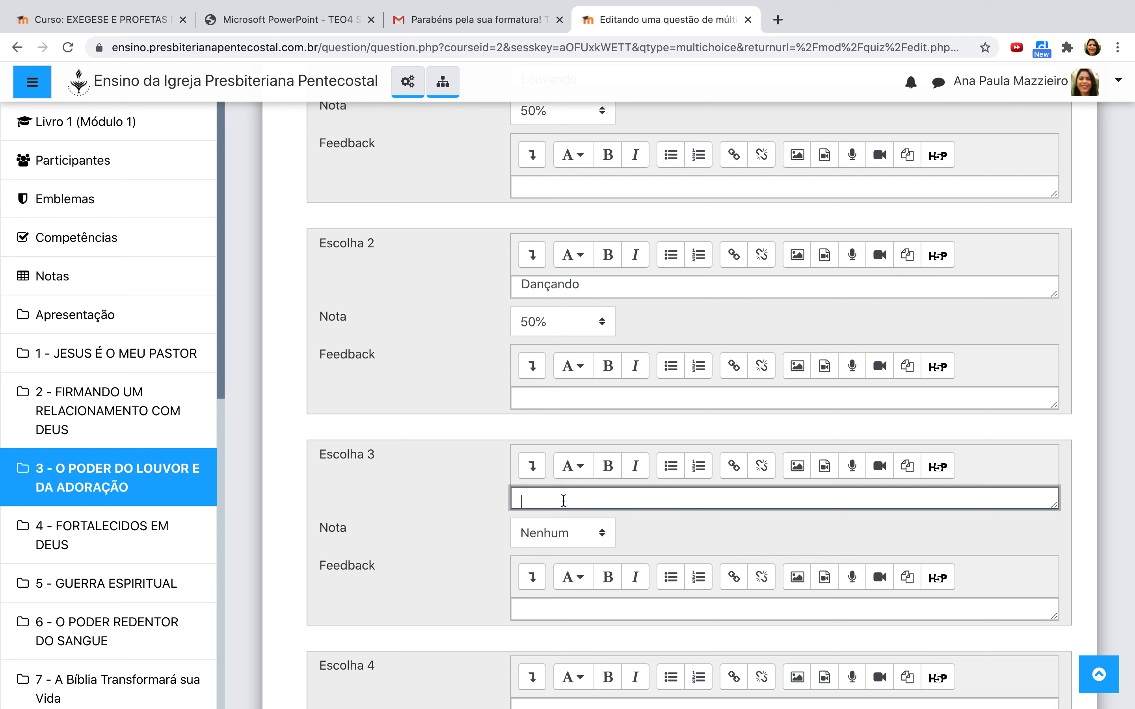
type("Orando")
left_click(472, 553)
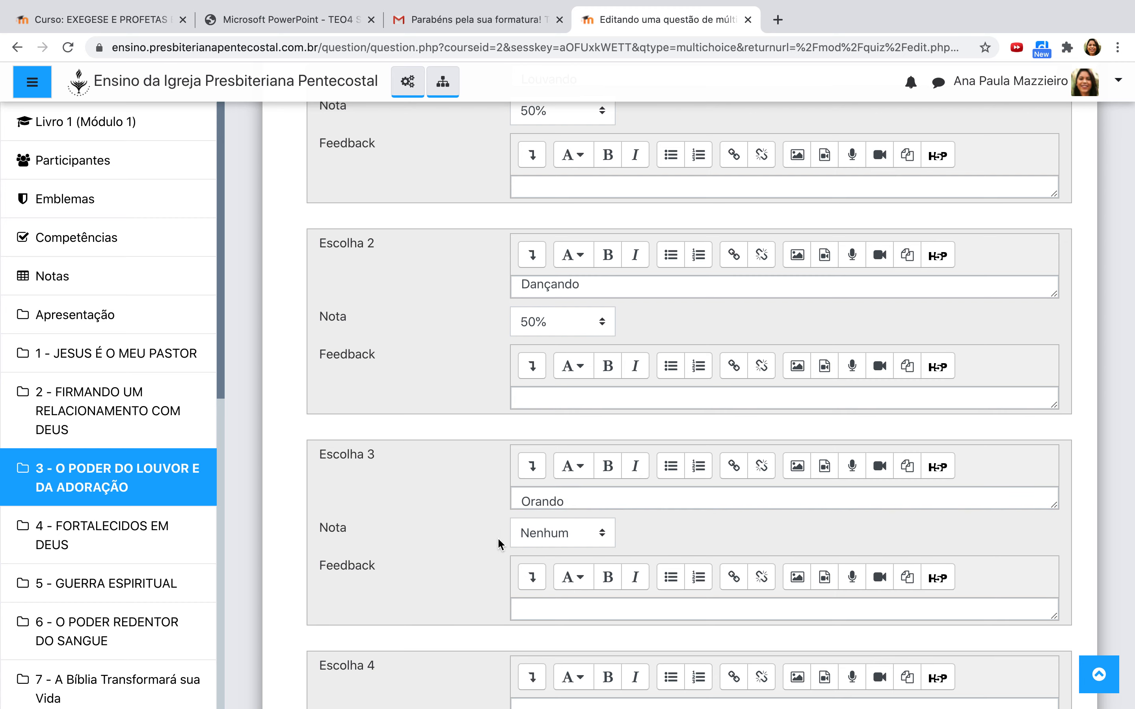
scroll(544, 542, "down", 7)
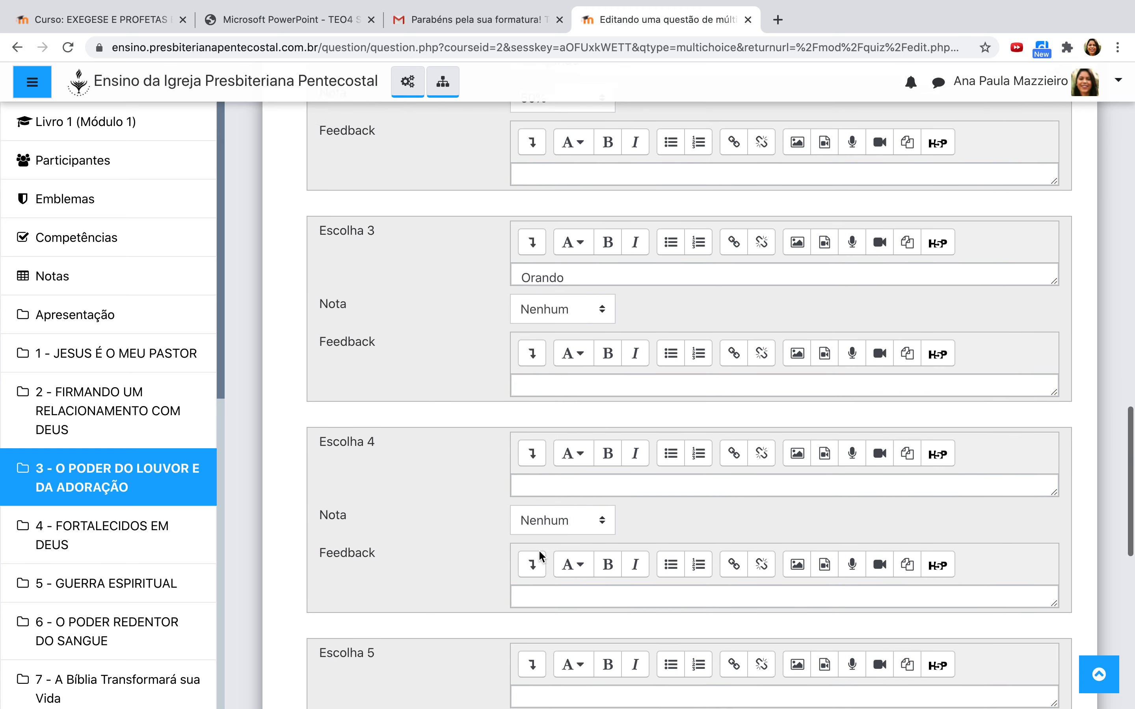
Step: Enter "Estavam em batalha" as answer choice 4, leaving it without a grade
left_click(573, 362)
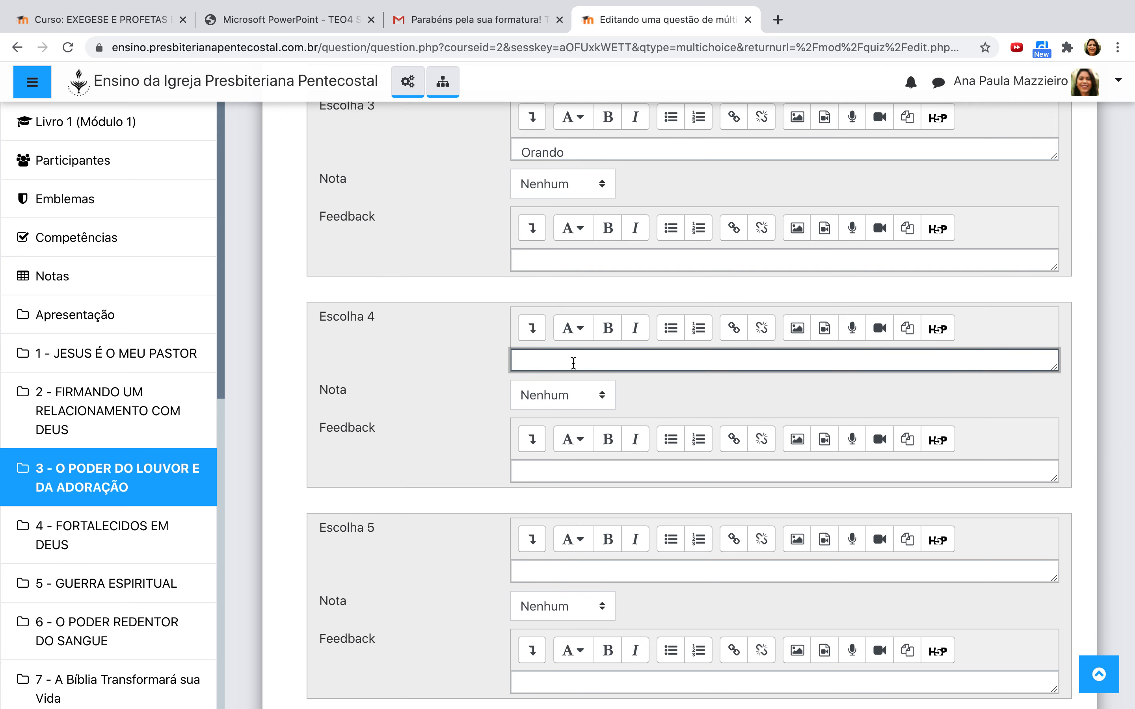
type("Luta")
key("BackSpace")
key("BackSpace")
key("BackSpace")
key("BackSpace")
type("Em")
type("Est")
type("avam em ")
type("batalh")
type("a")
Step: Enter "Dormindo" as answer choice 5, leaving it without a grade
left_click(567, 569)
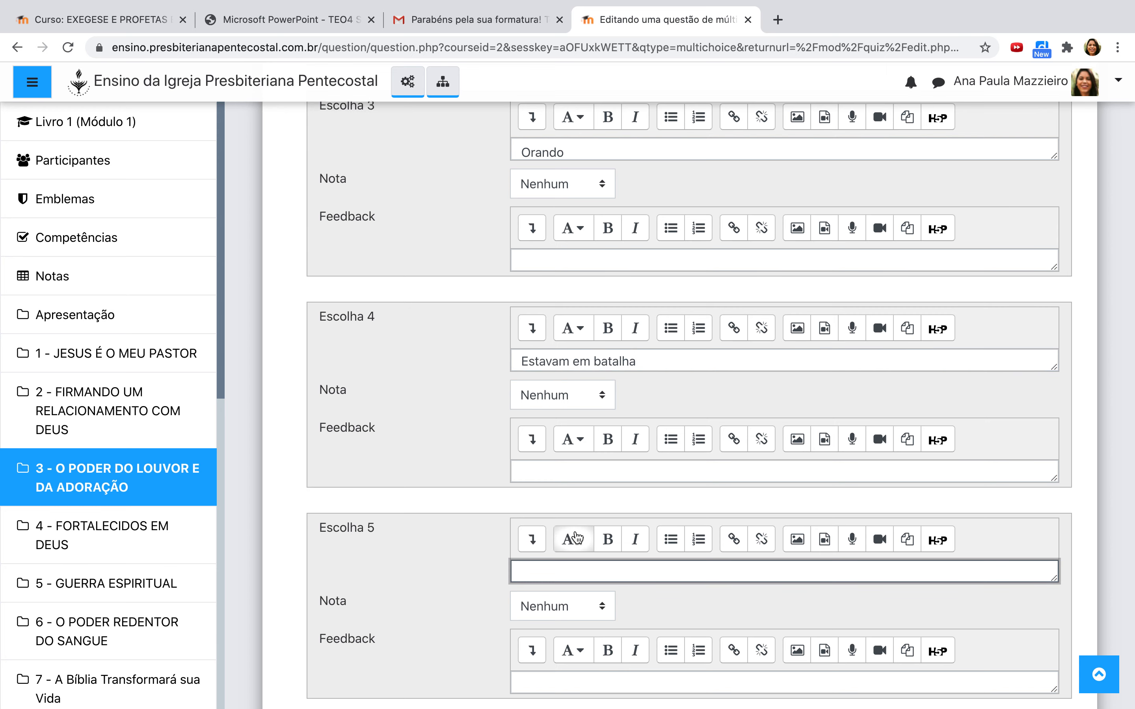
type("Dormindo")
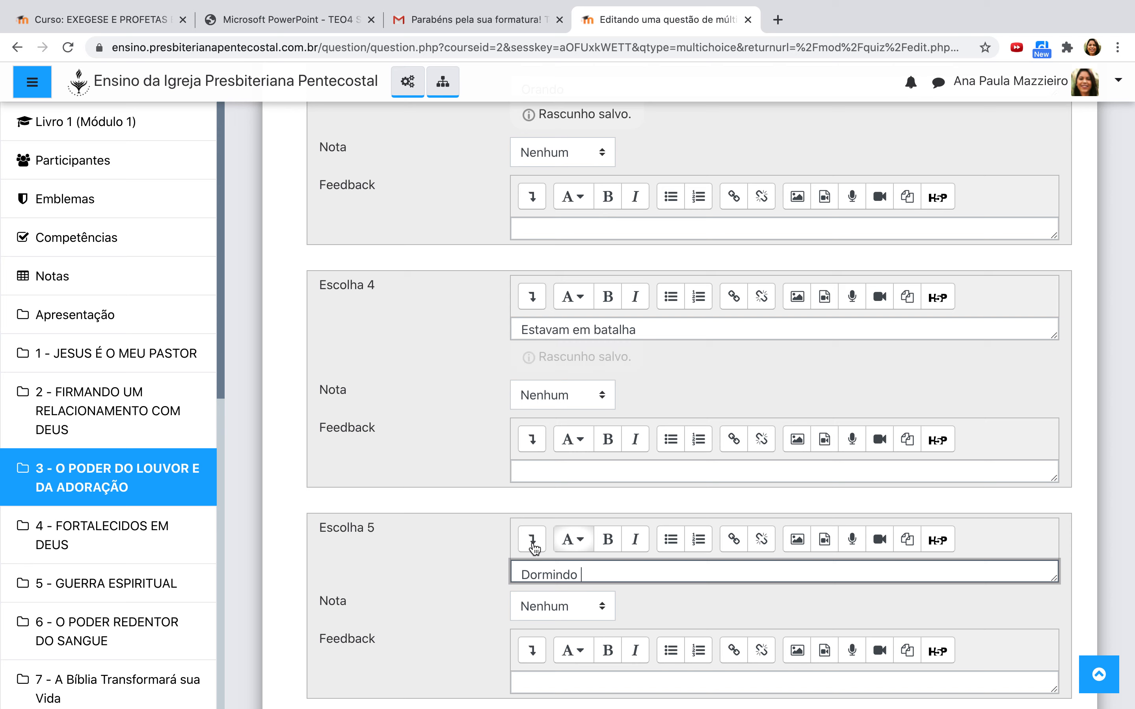
left_click(458, 566)
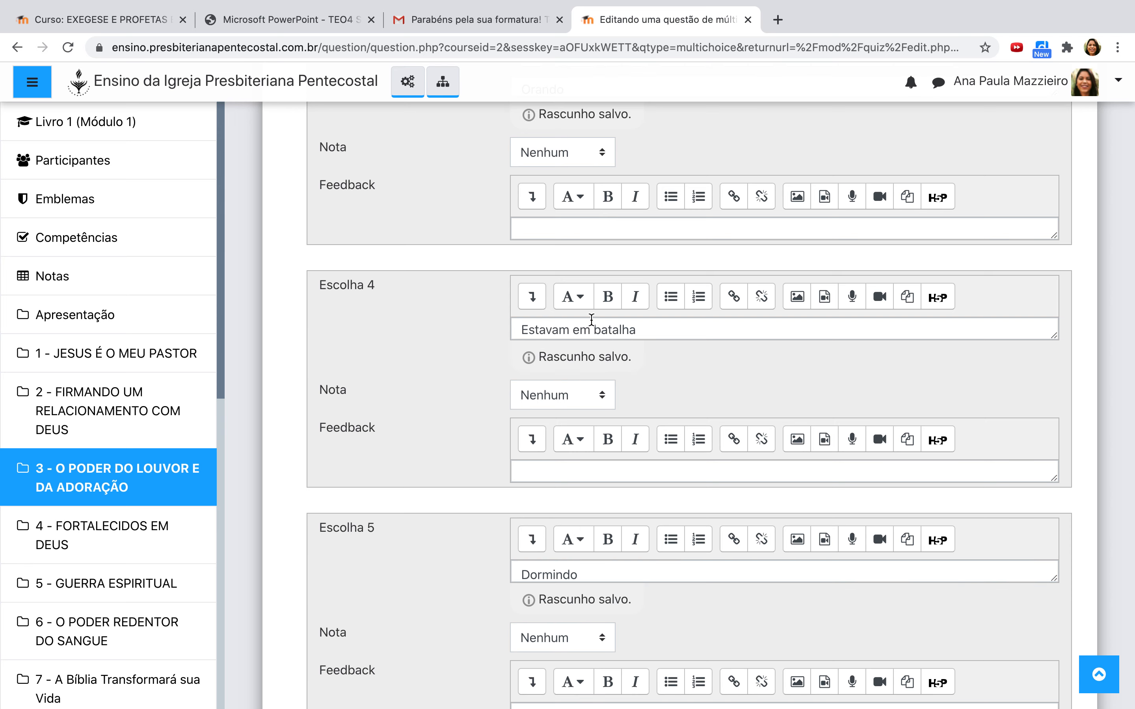
left_click(584, 332)
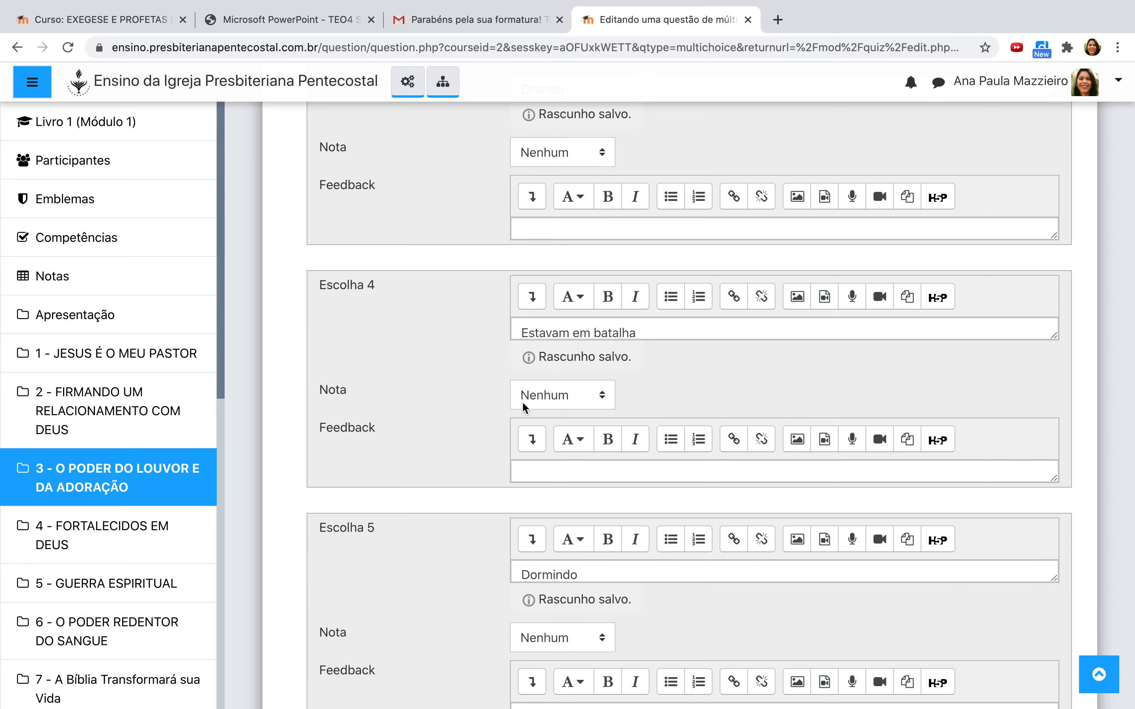
Step: Review the answer choices, save the multiple-choice question, and preview it from the quiz's question list
scroll(609, 529, "down", 2)
scroll(608, 529, "down", 5)
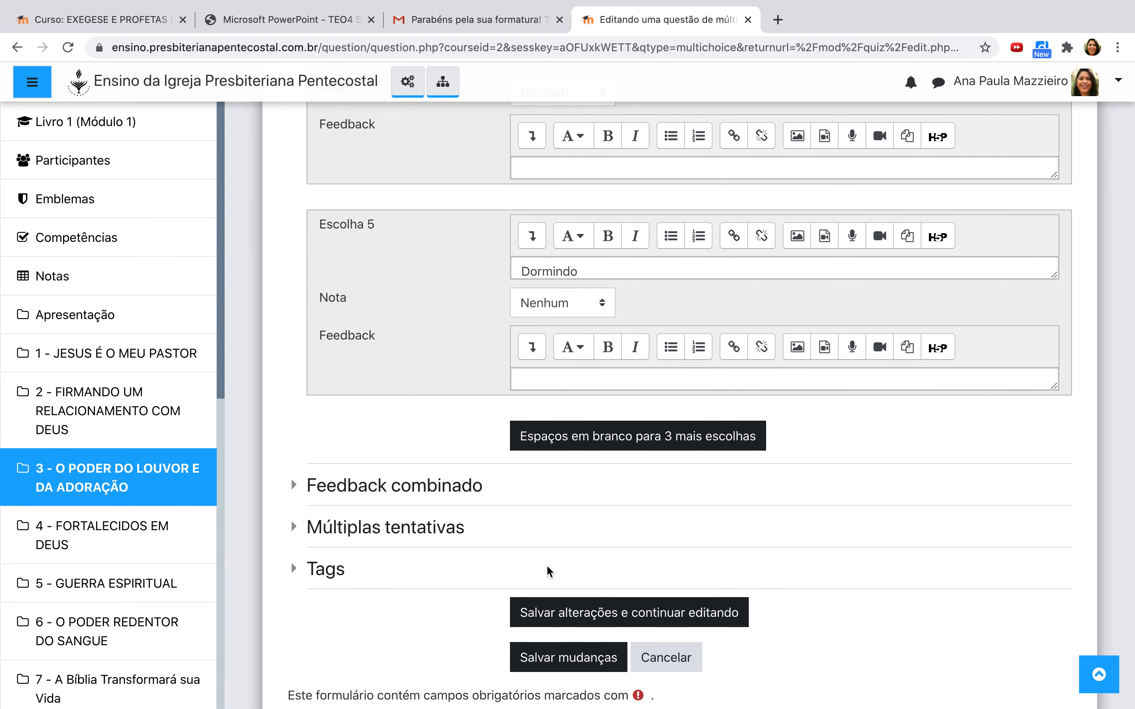
scroll(548, 568, "up", 15)
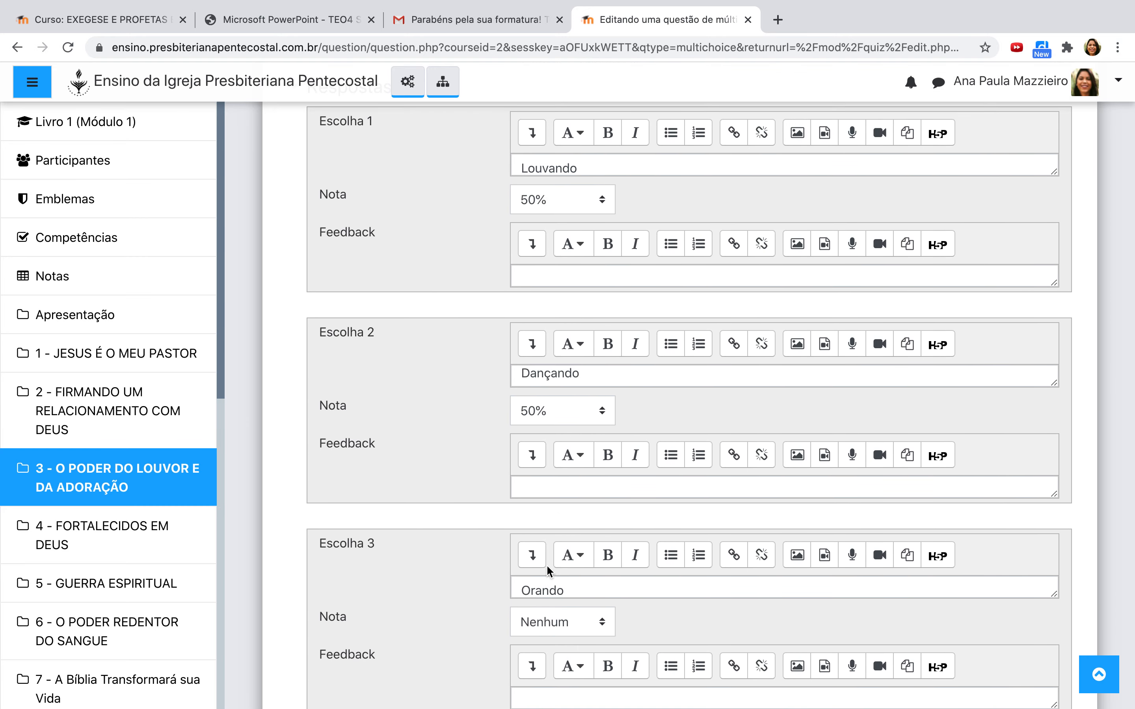
scroll(547, 568, "up", 2)
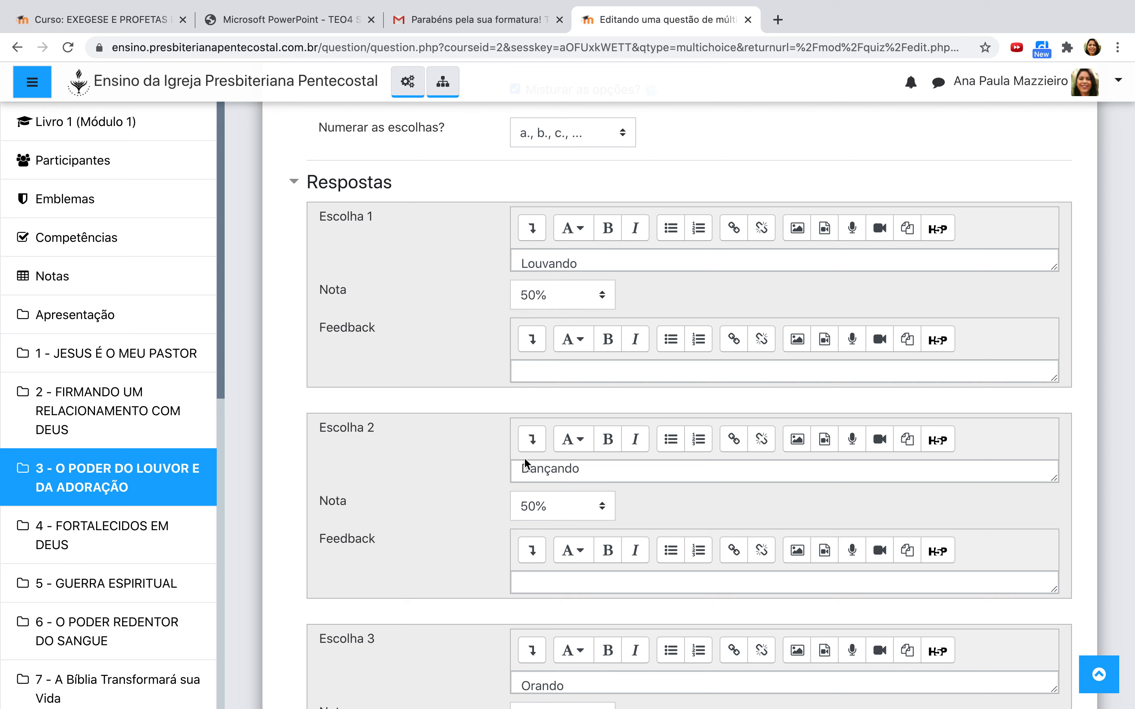
scroll(521, 472, "down", 20)
left_click(538, 503)
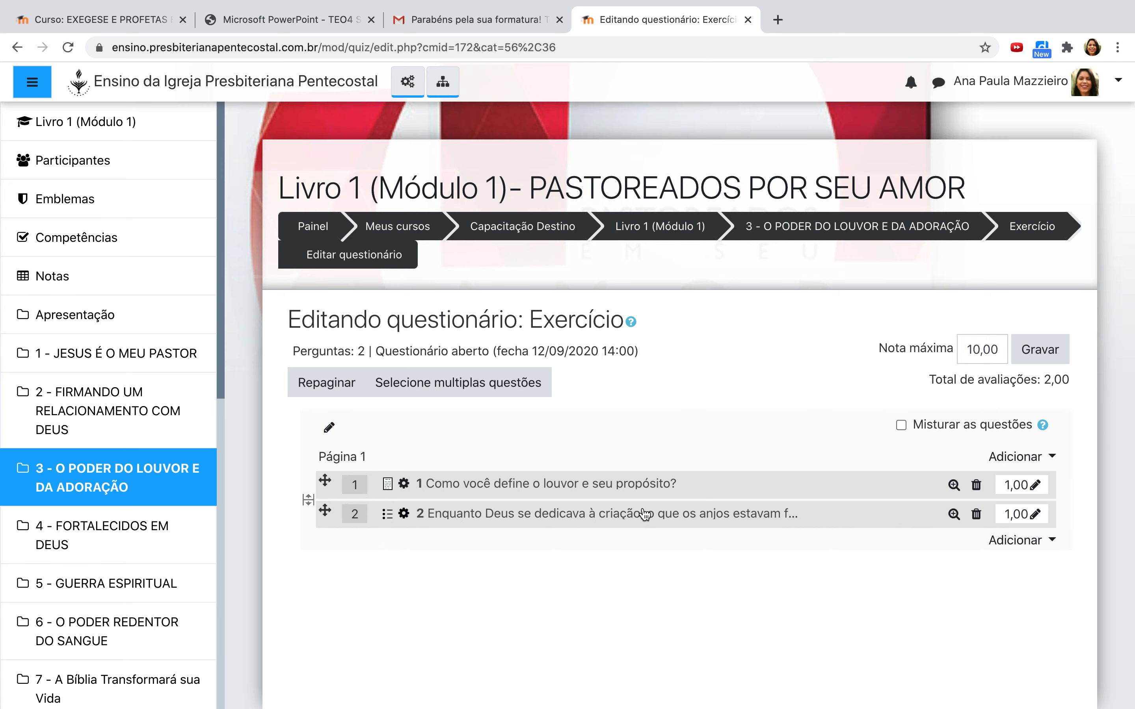
left_click(953, 516)
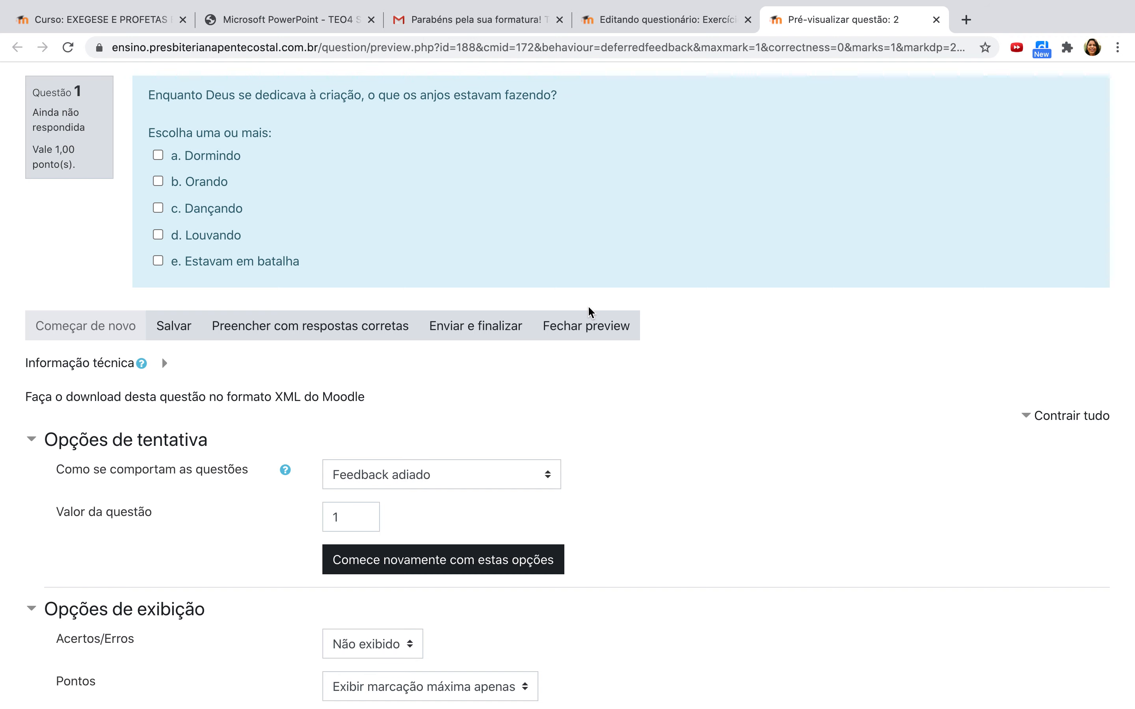
left_click(936, 19)
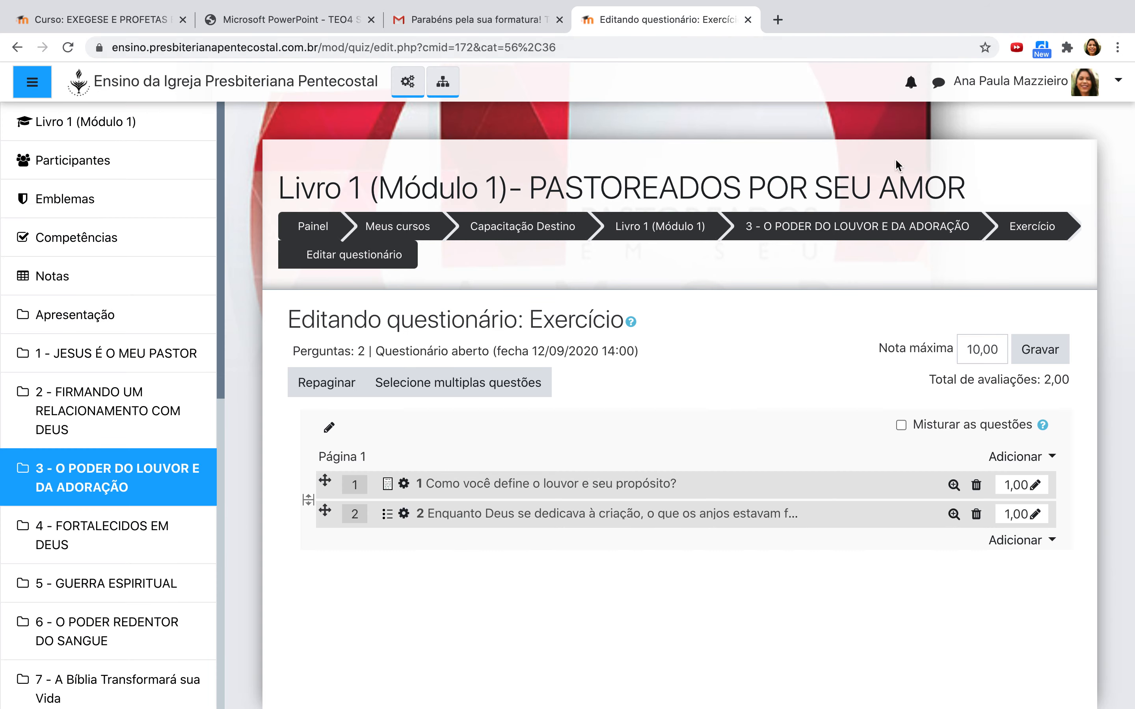
Step: Add a new Dissertação question after question 2 of the quiz and name it "3"
scroll(725, 377, "down", 3)
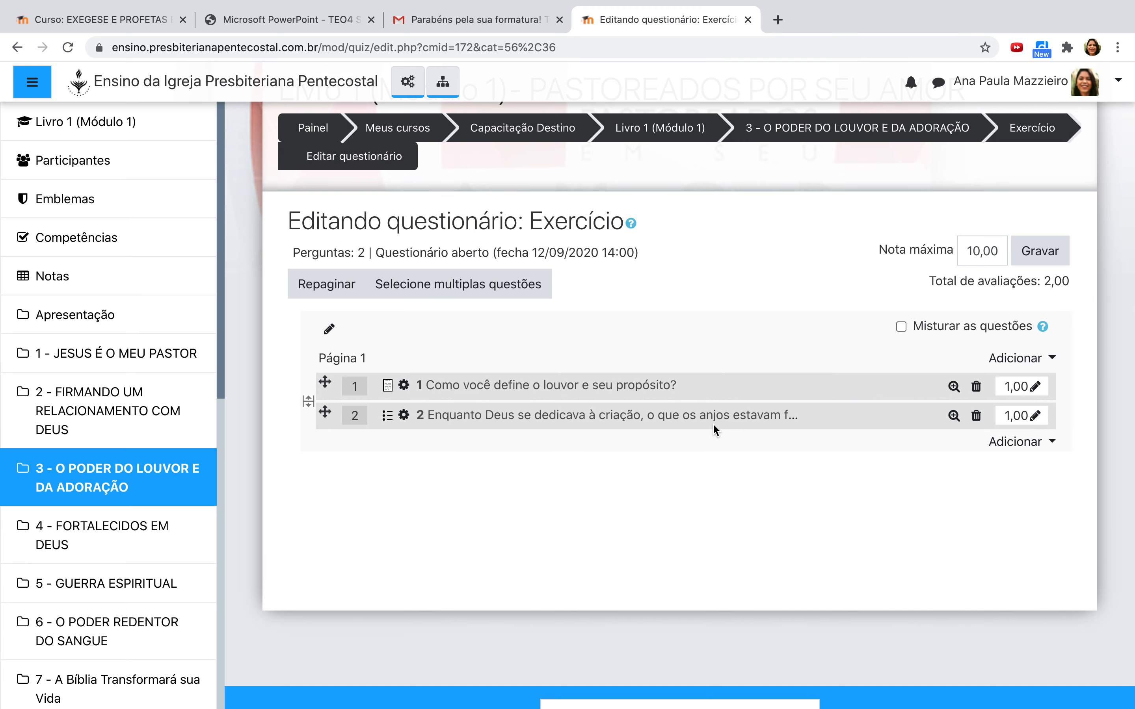
scroll(632, 481, "down", 2)
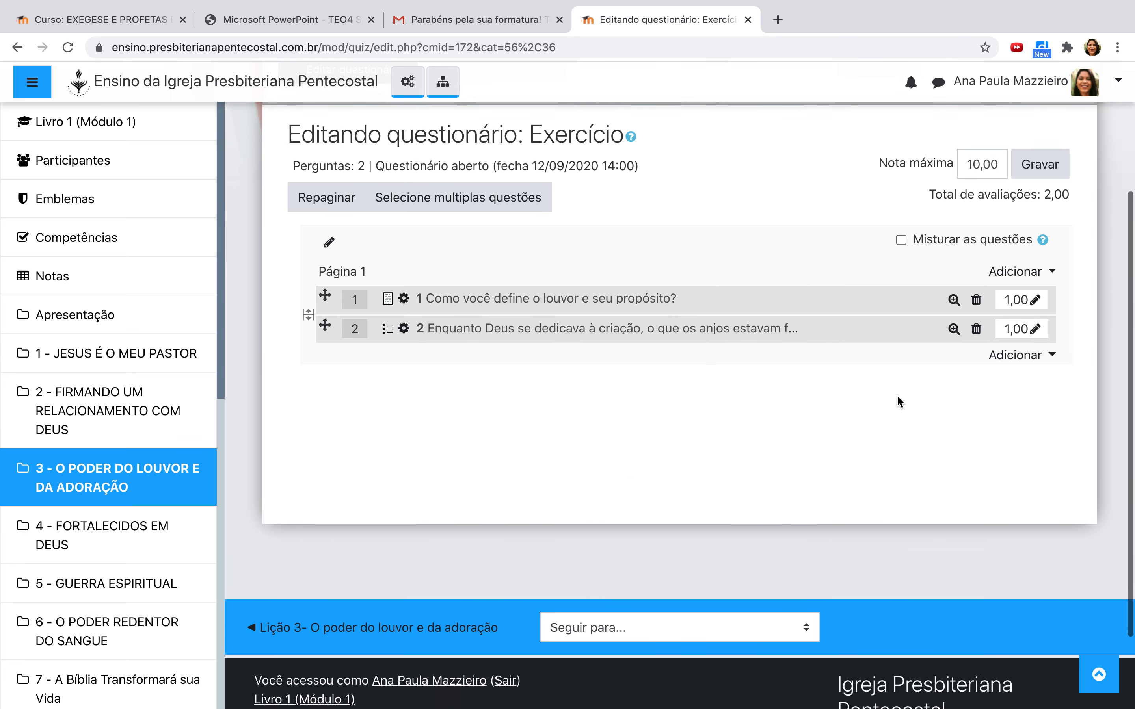
left_click(1011, 360)
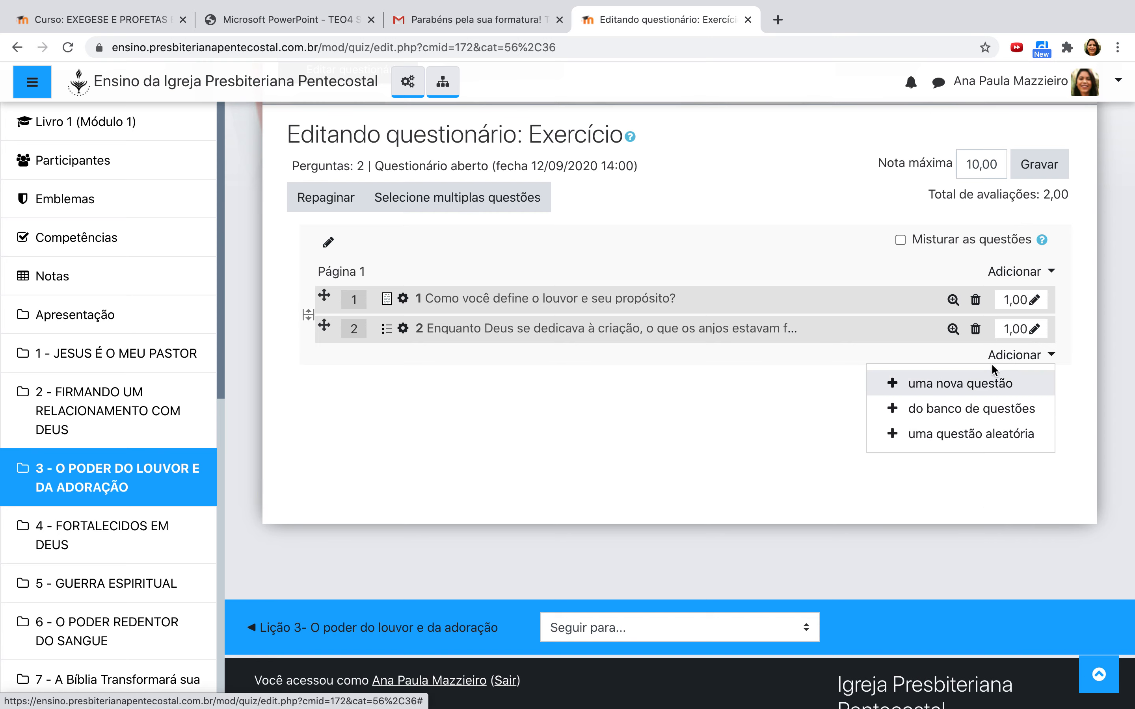
left_click(957, 383)
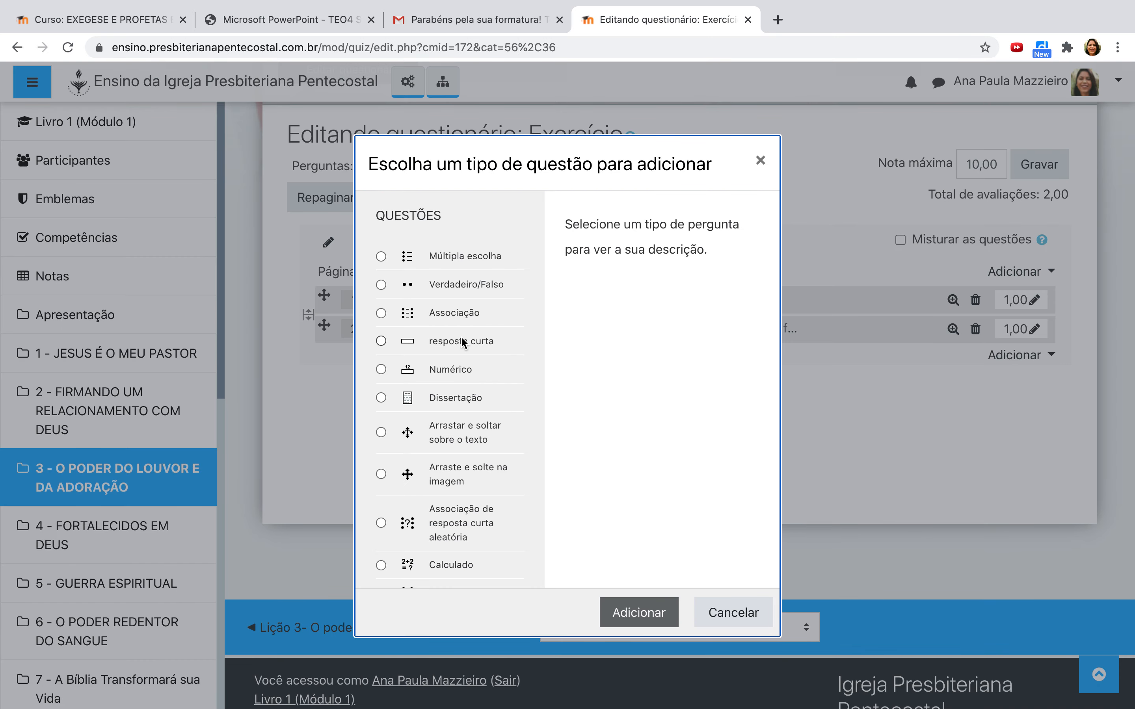
left_click(381, 399)
left_click(639, 612)
left_click(582, 452)
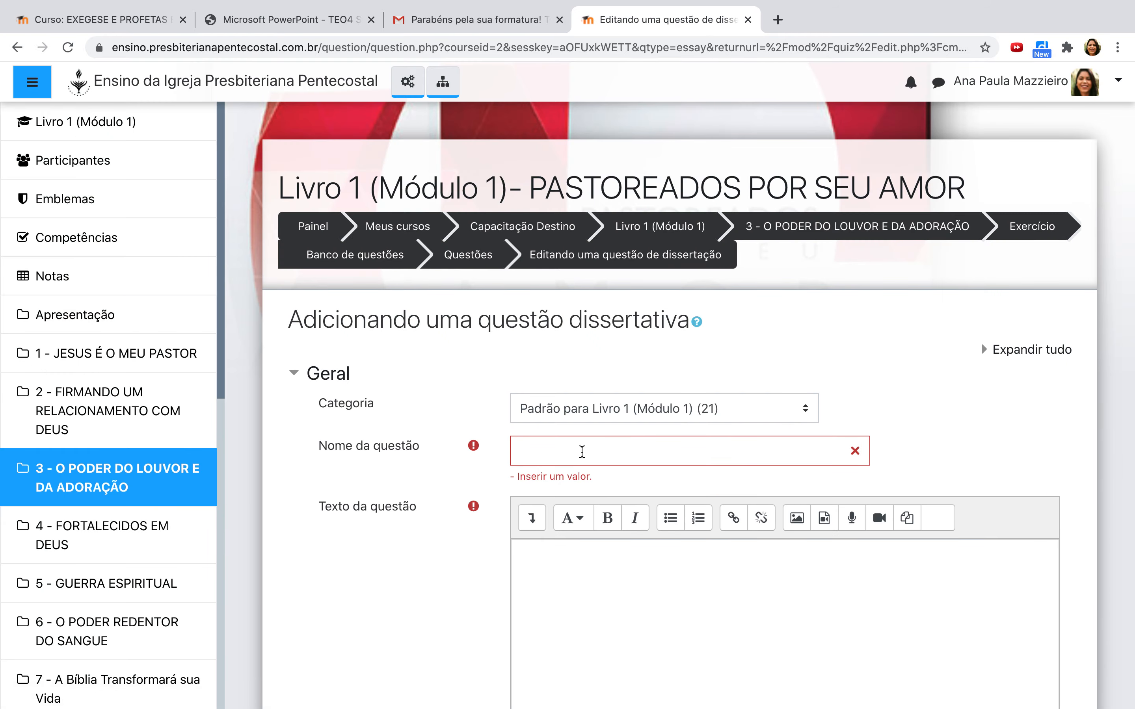
left_click(582, 451)
type("3")
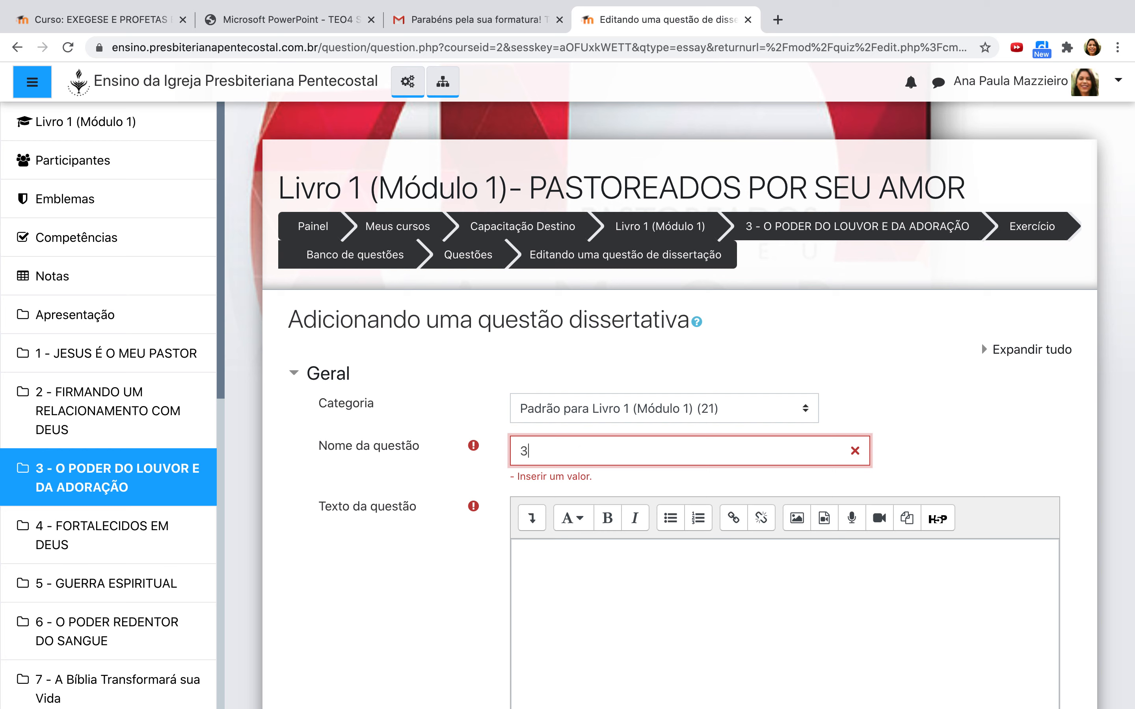
Step: Enter the question text "Devido à natureza santa de Jesus, como você deve se aproximar dele?"
left_click(605, 619)
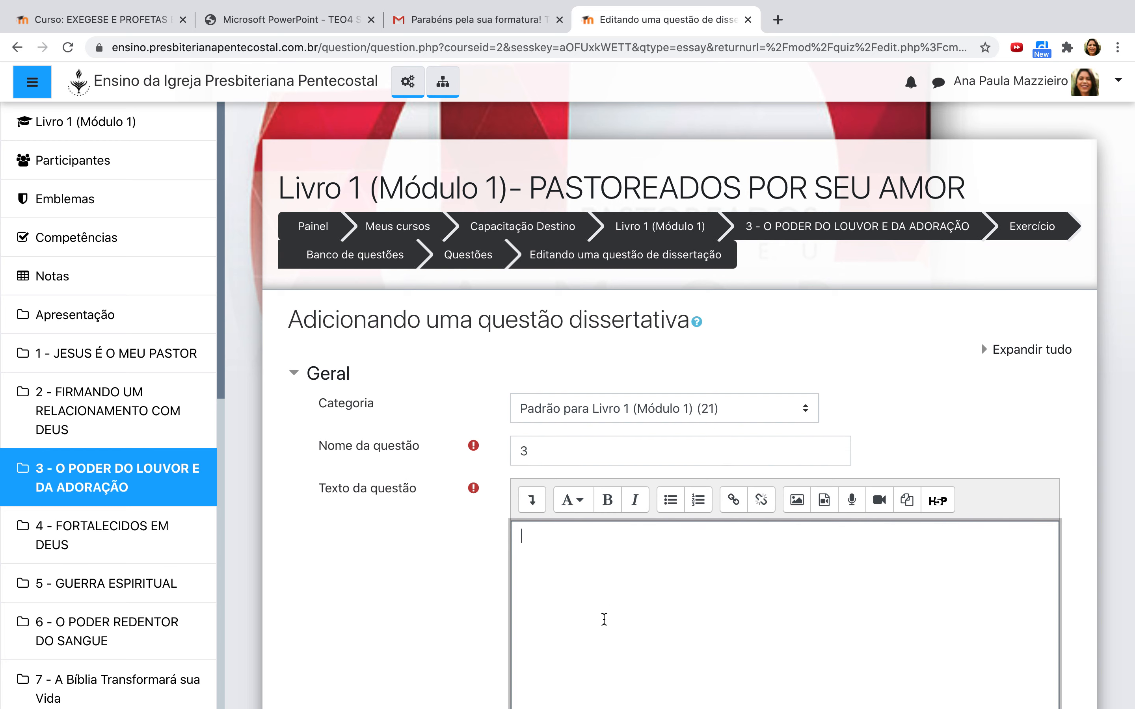
type("Devido à m")
key("BackSpace")
type("natureza santa ")
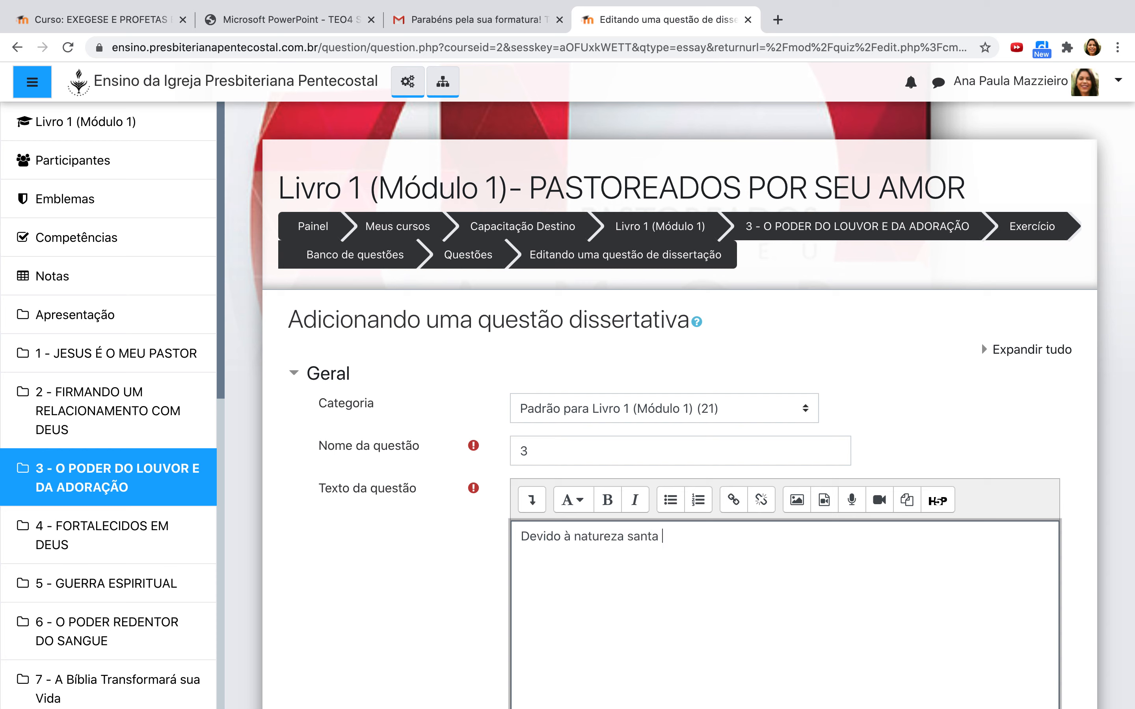
type("de jesus")
key("BackSpace")
key("BackSpace")
key("BackSpace")
key("BackSpace")
key("BackSpace")
key("BackSpace")
type("Jesus, como você")
type("deve se")
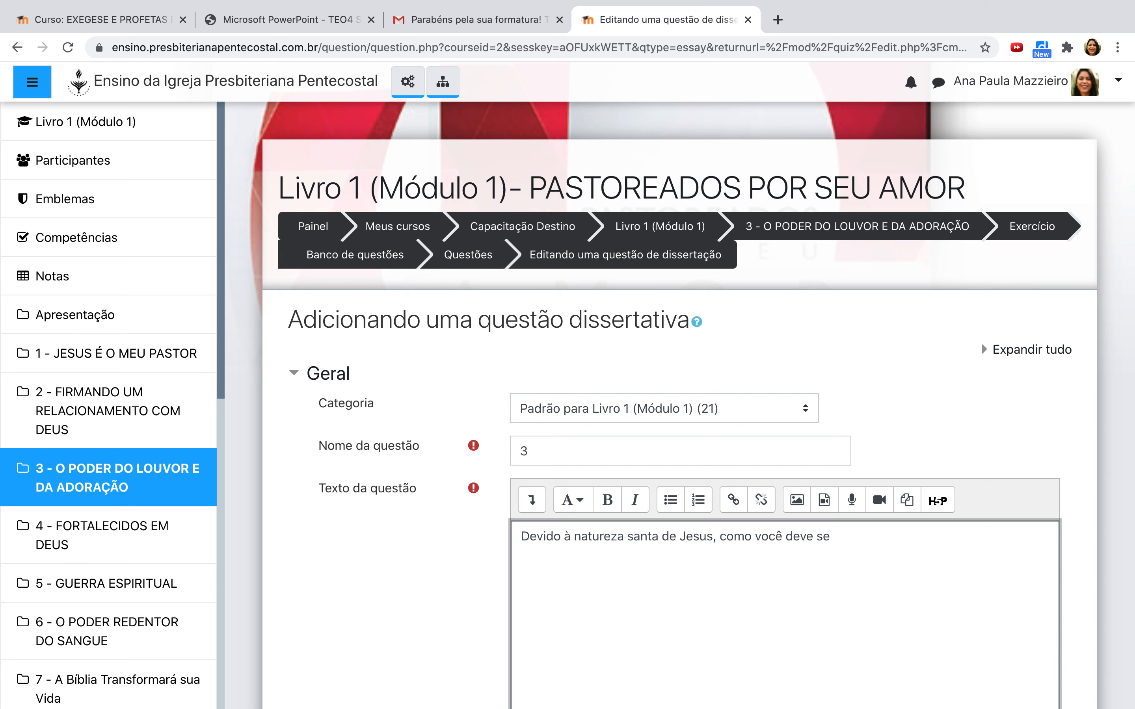
type(" aproximar dele?")
Step: Save essay question 3 with its default response options and preview it from the quiz's question list
scroll(409, 659, "down", 5)
scroll(408, 659, "down", 6)
scroll(408, 658, "down", 13)
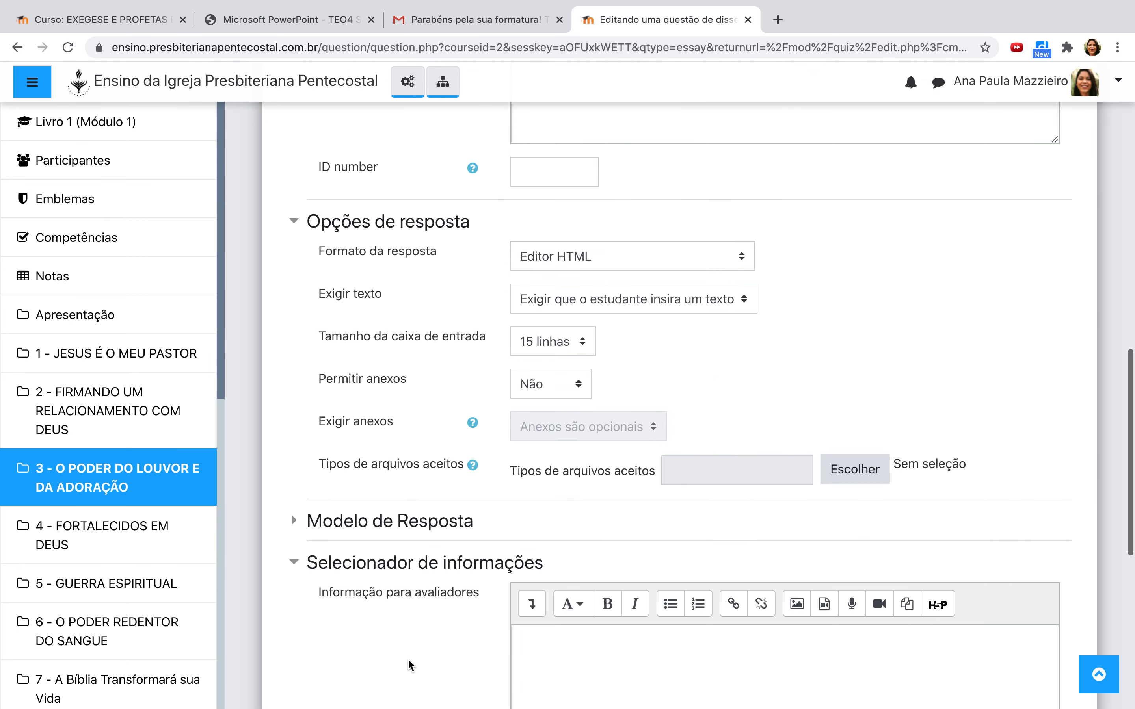
left_click(550, 529)
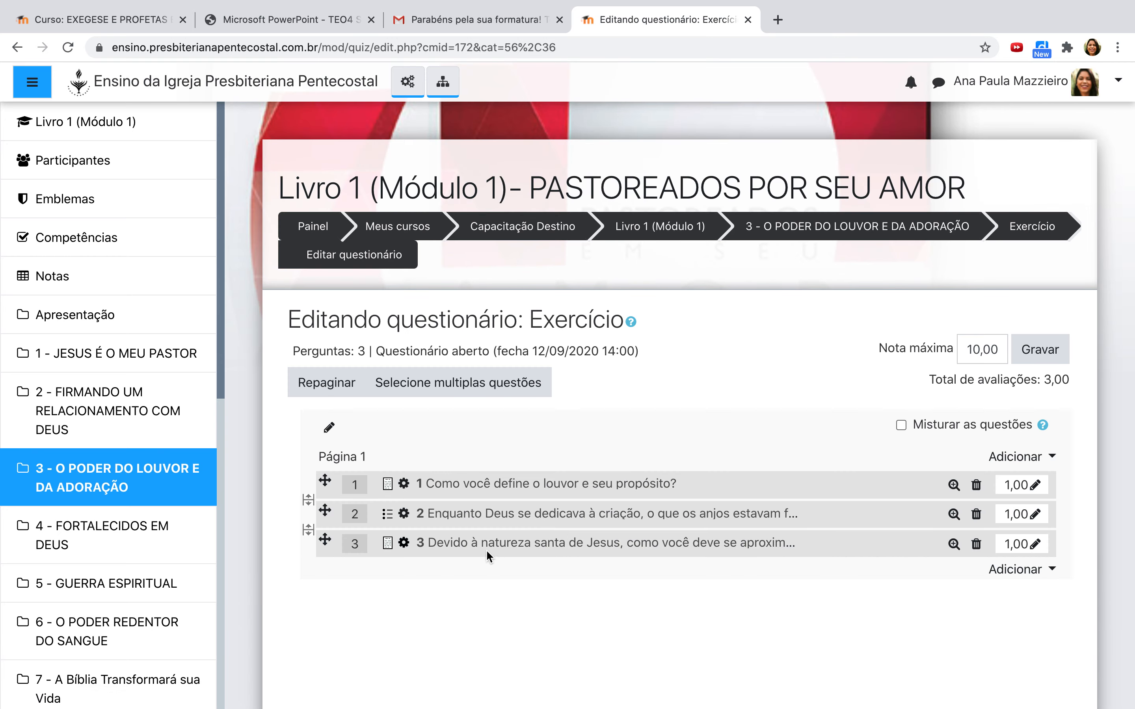
left_click(953, 545)
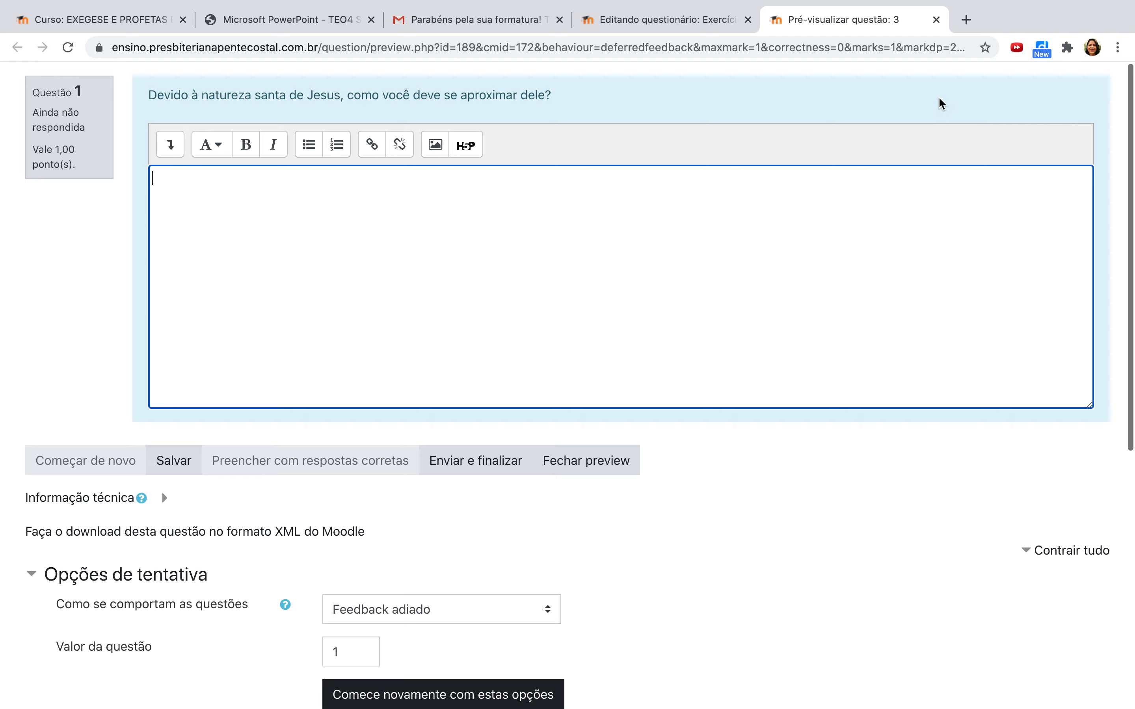
left_click(936, 19)
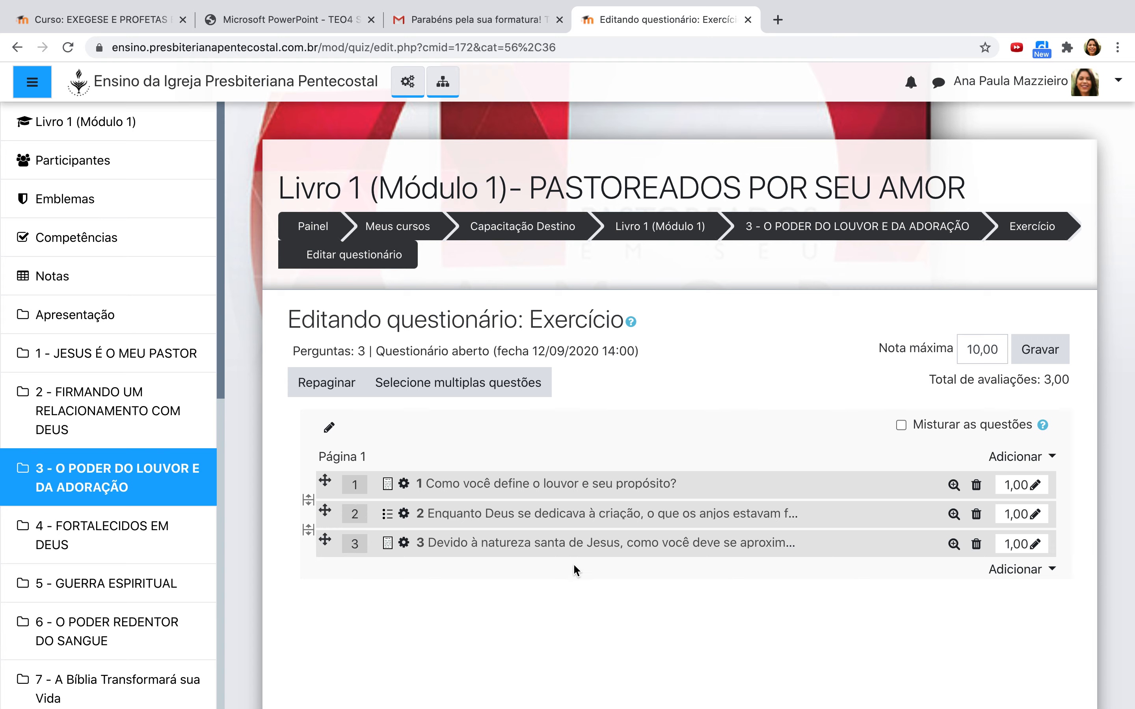
scroll(571, 565, "down", 7)
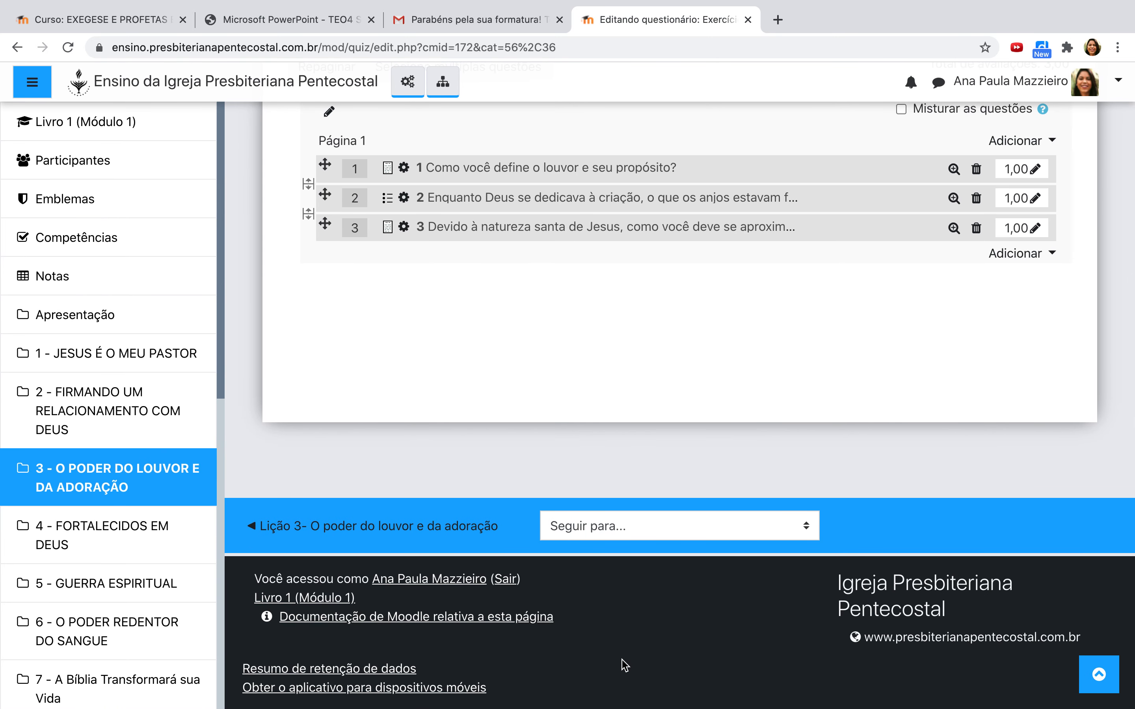